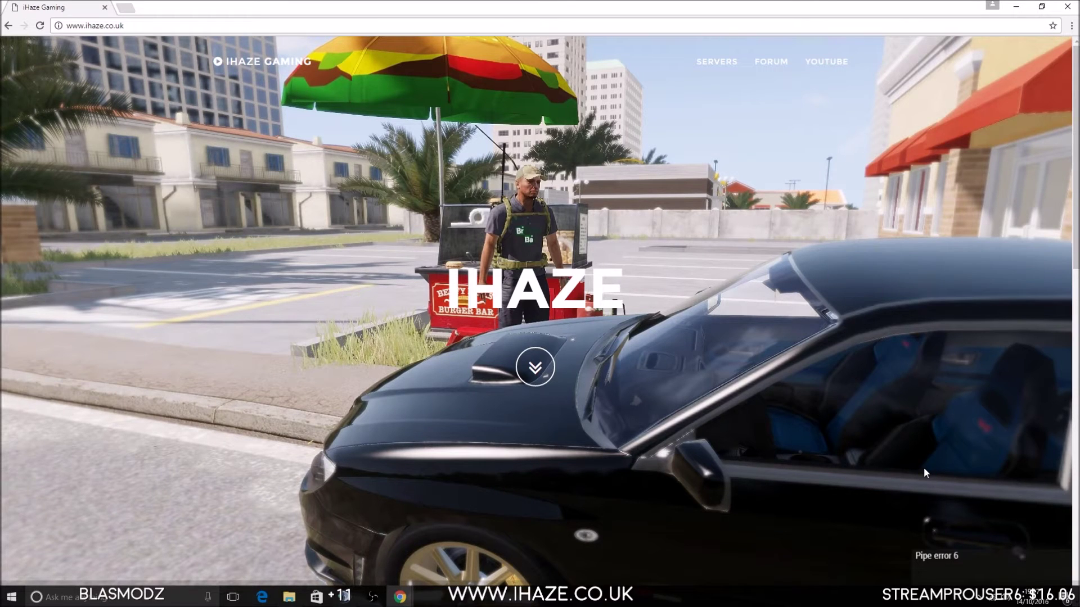
# Step: Launch Arma 3 from the Steam tray menu with the Chernobyl Zone mod ticked on the Mods page
pyautogui.click(974, 601)
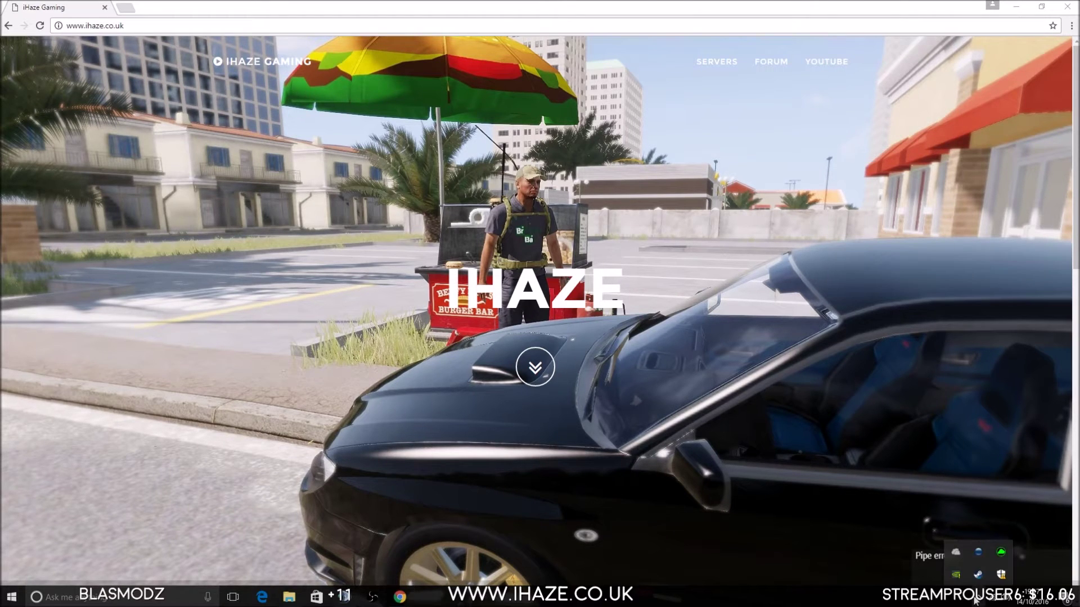
pyautogui.rightClick(977, 575)
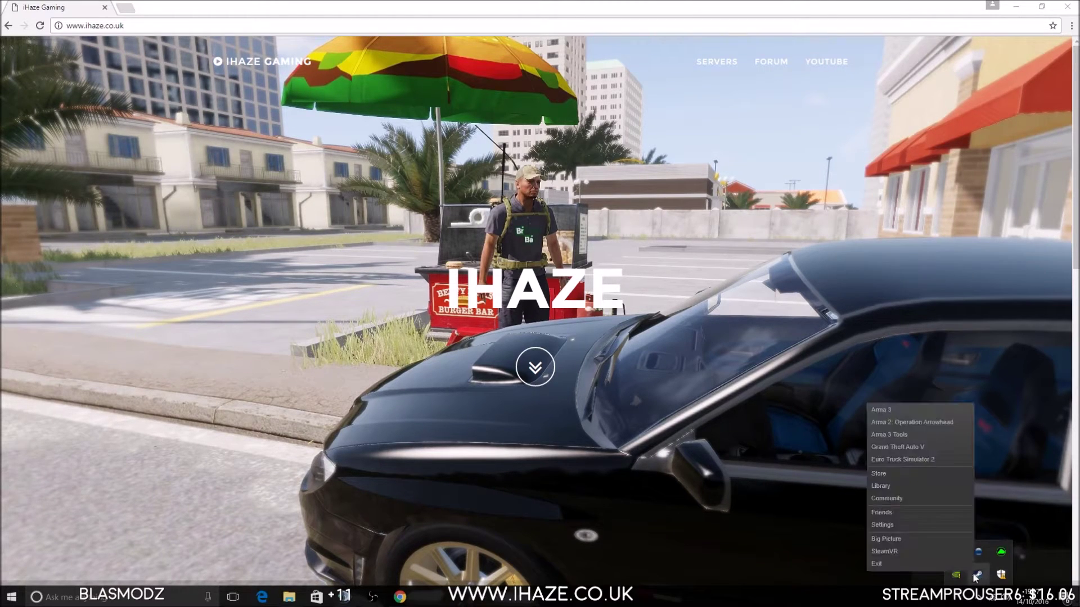
pyautogui.click(893, 409)
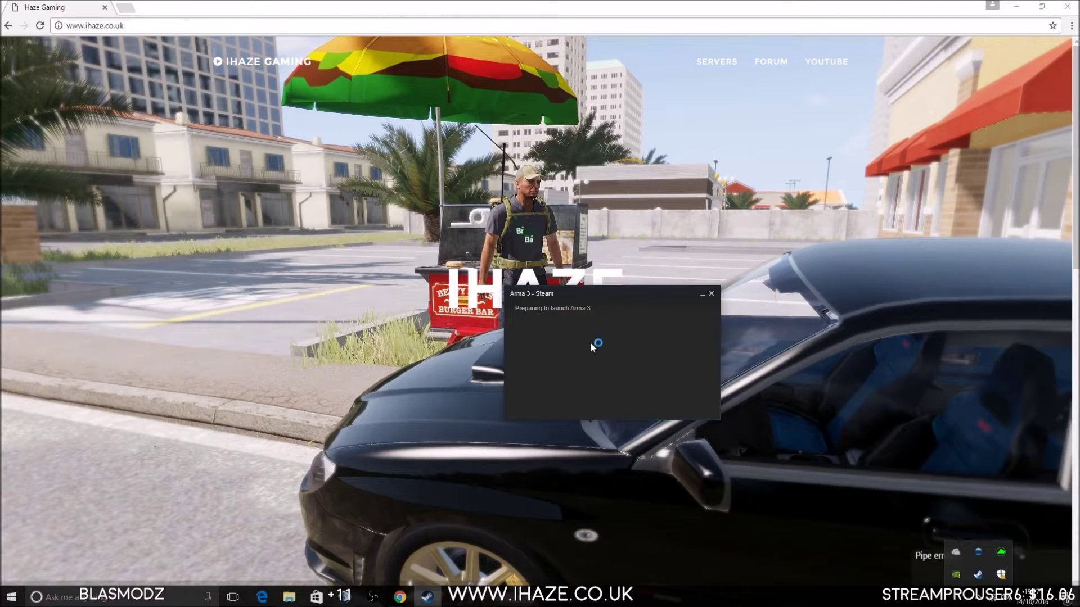
pyautogui.click(371, 276)
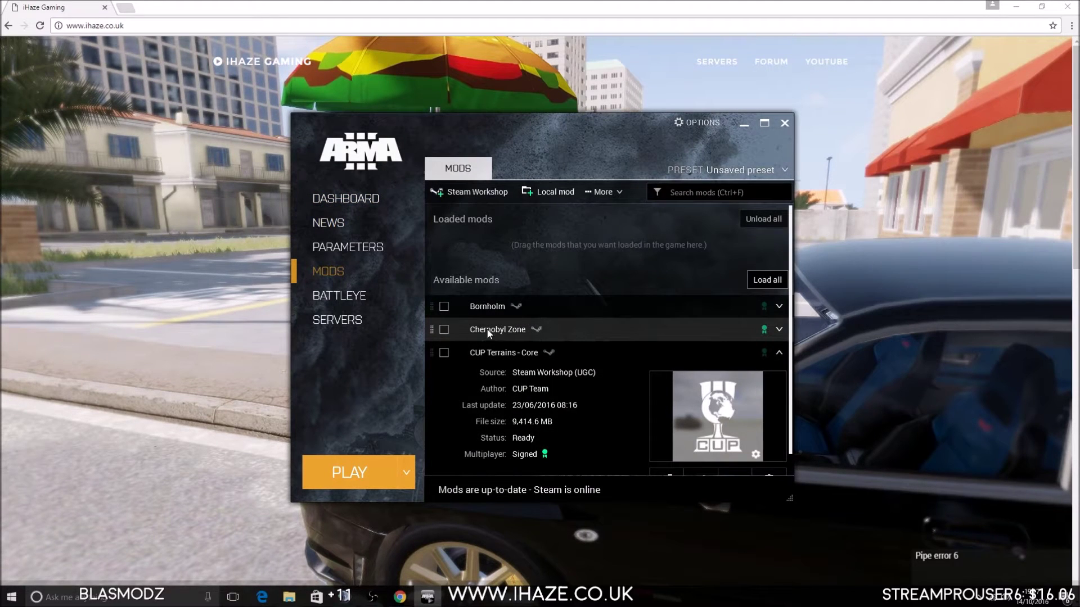
pyautogui.click(444, 329)
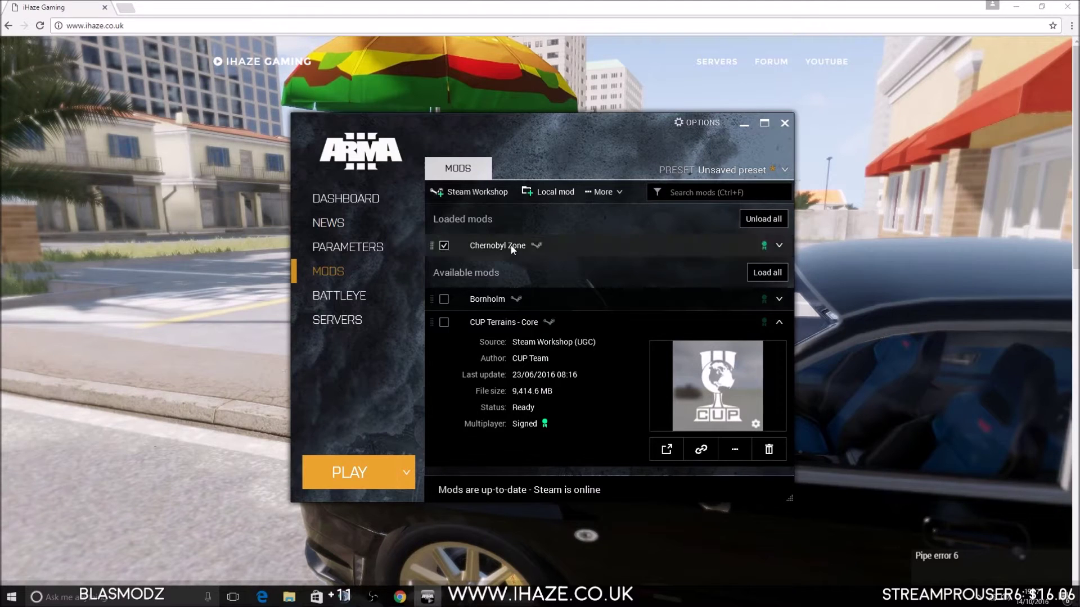
pyautogui.click(359, 481)
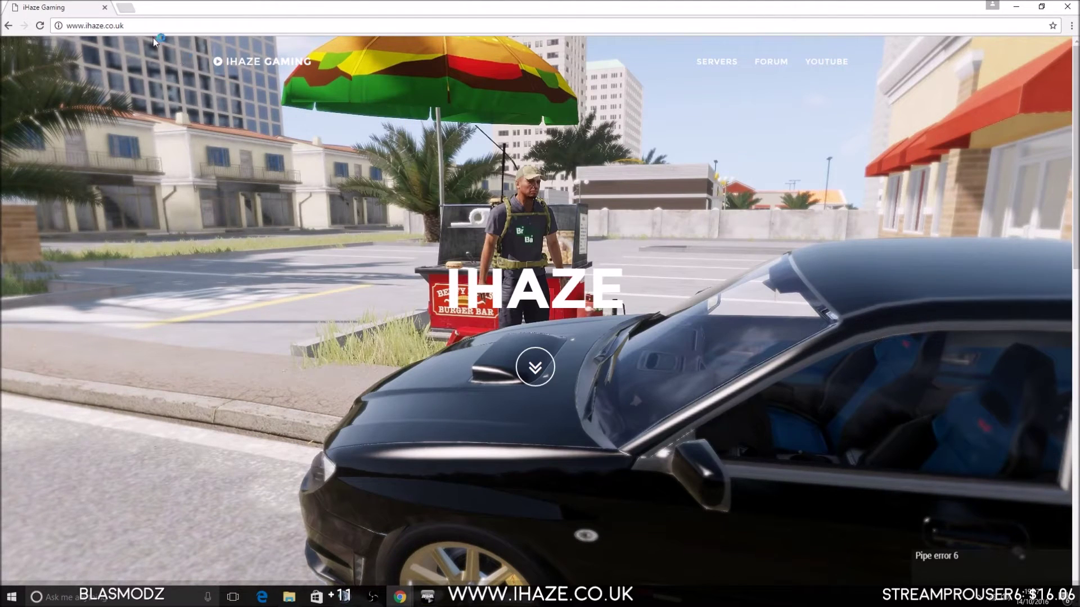
# Step: Search Google for 'ARMAHOLIC ALTISLIFE' and open the Altis Life RPG by Tonic page on Armaholic
pyautogui.click(135, 26)
pyautogui.write('arma')
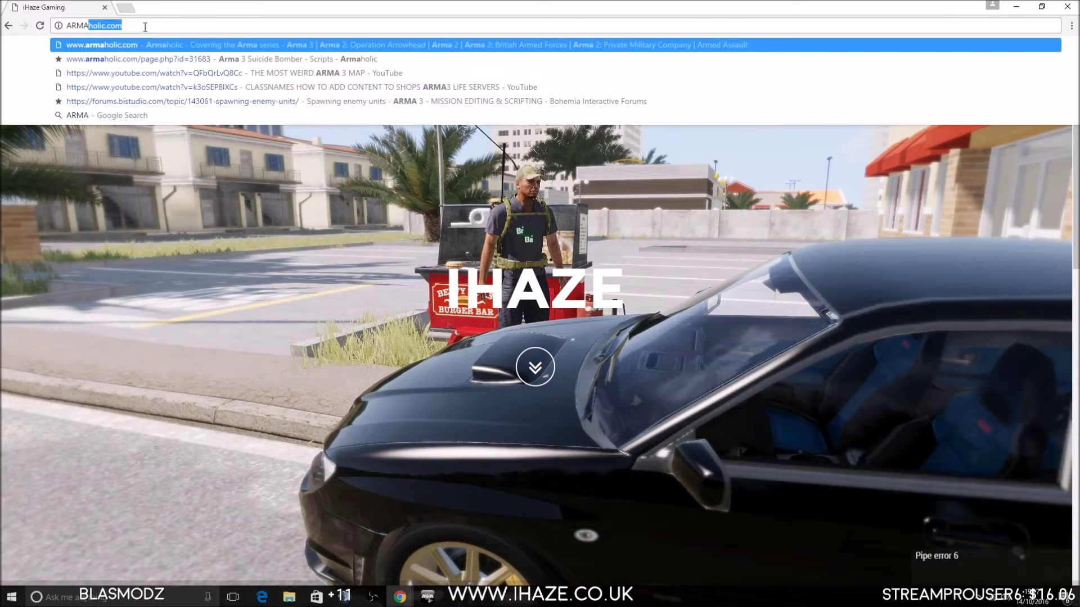
pyautogui.press('Return')
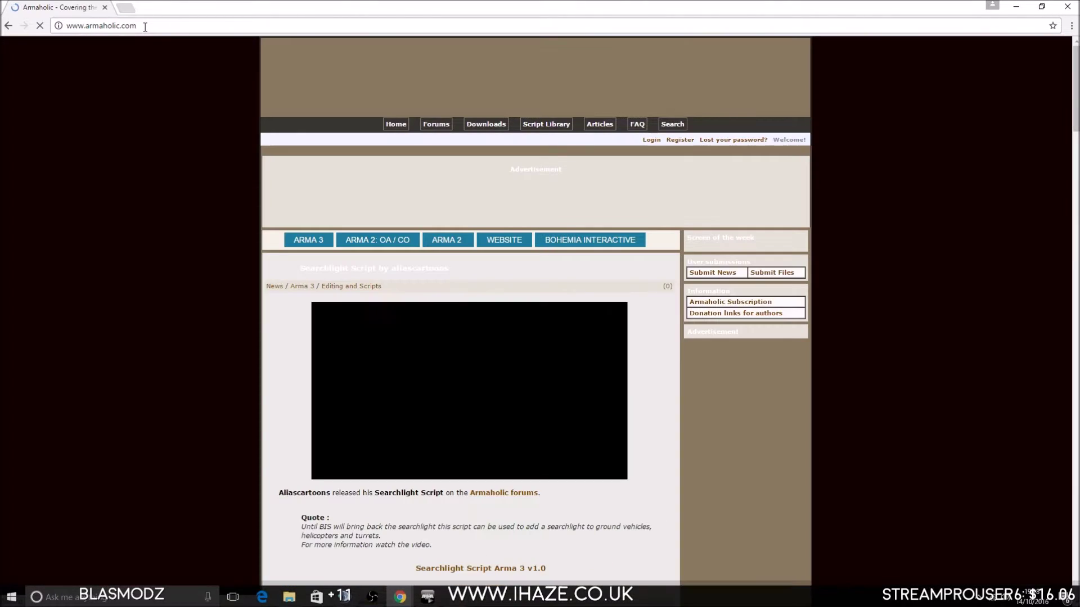
pyautogui.click(145, 26)
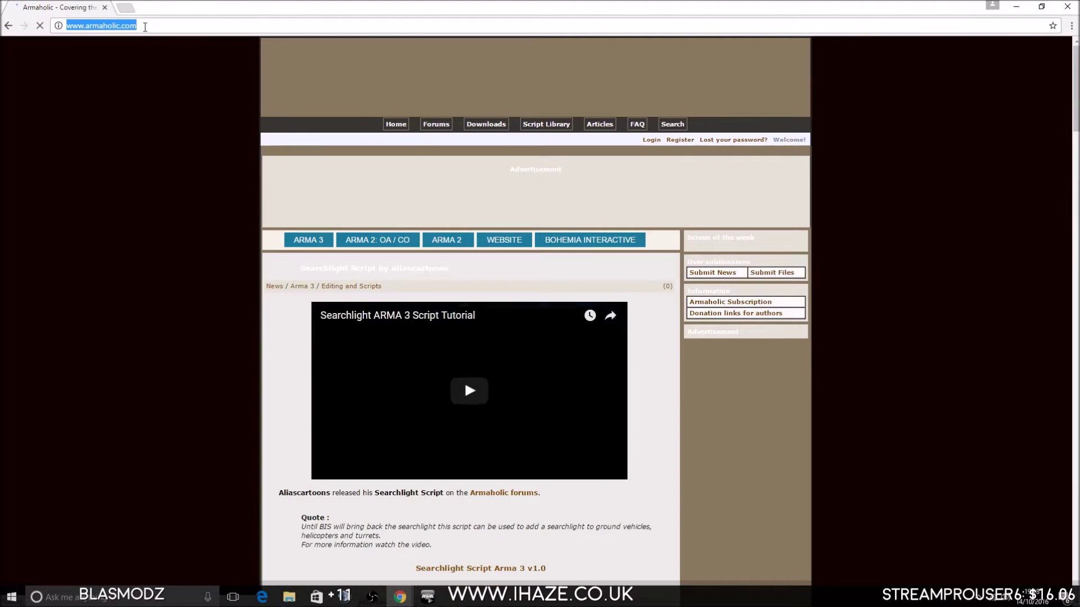
pyautogui.write('ARMAHOLIC')
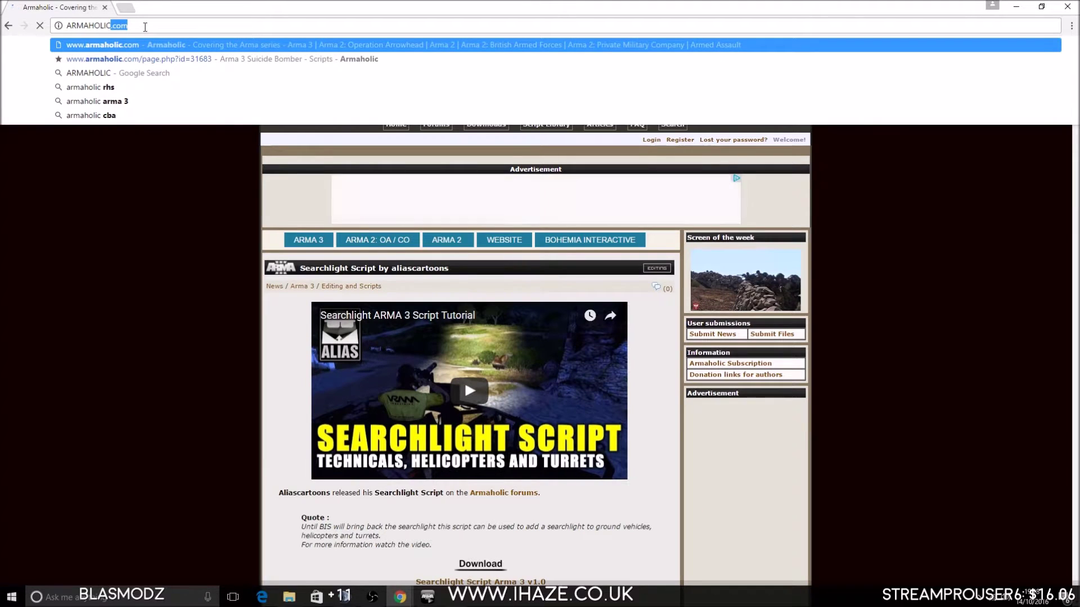
pyautogui.press('Delete')
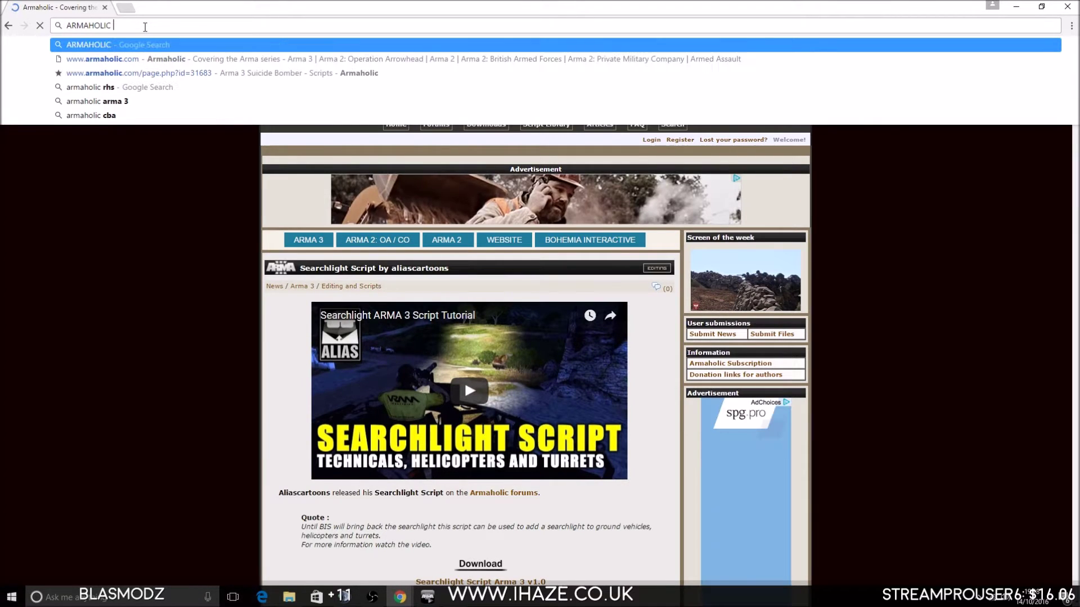
pyautogui.write('ALTISLIFE')
pyautogui.press('Return')
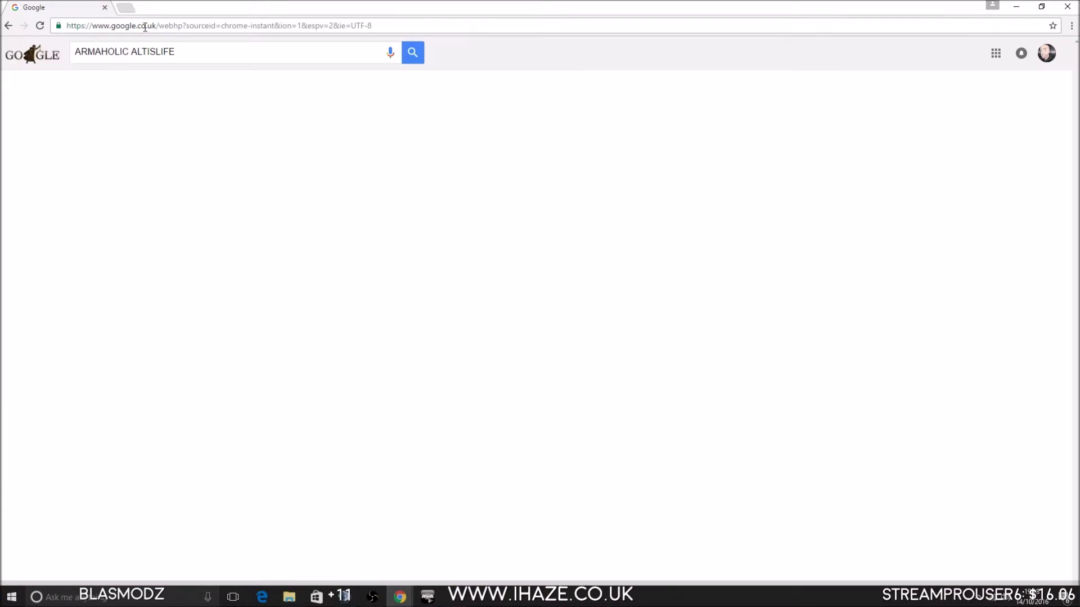
pyautogui.click(194, 138)
pyautogui.scroll(-20, 304, 160)
pyautogui.scroll(-8, 534, 315)
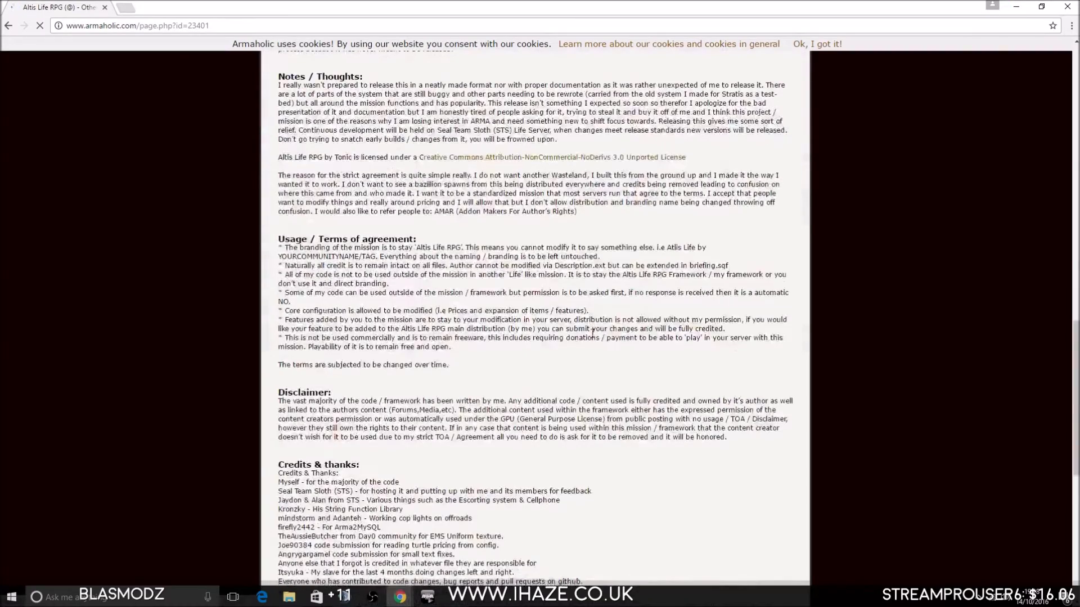
pyautogui.click(1023, 6)
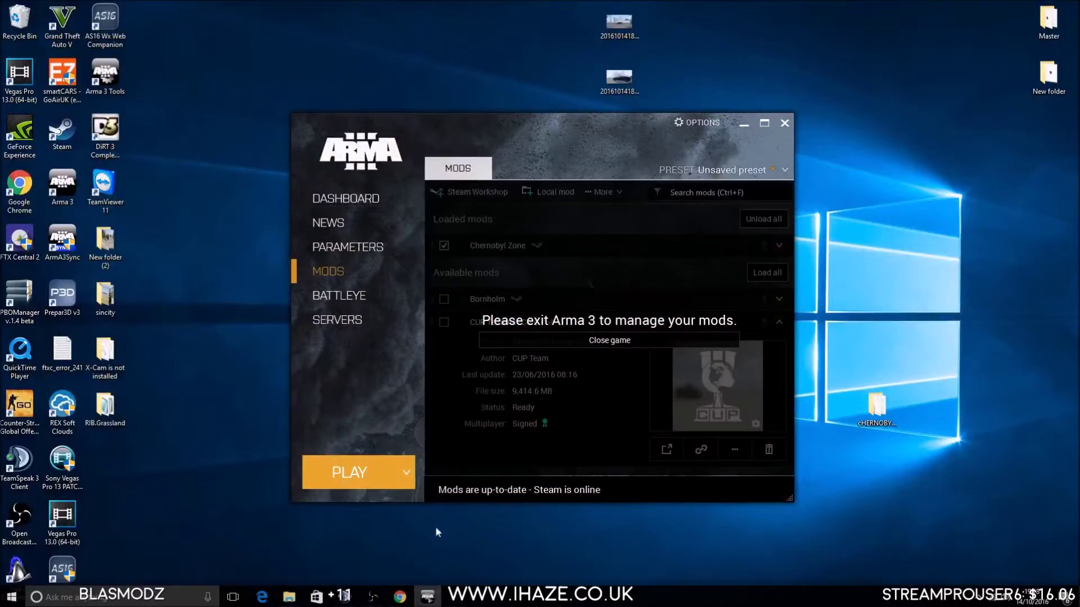
pyautogui.click(289, 597)
pyautogui.click(229, 131)
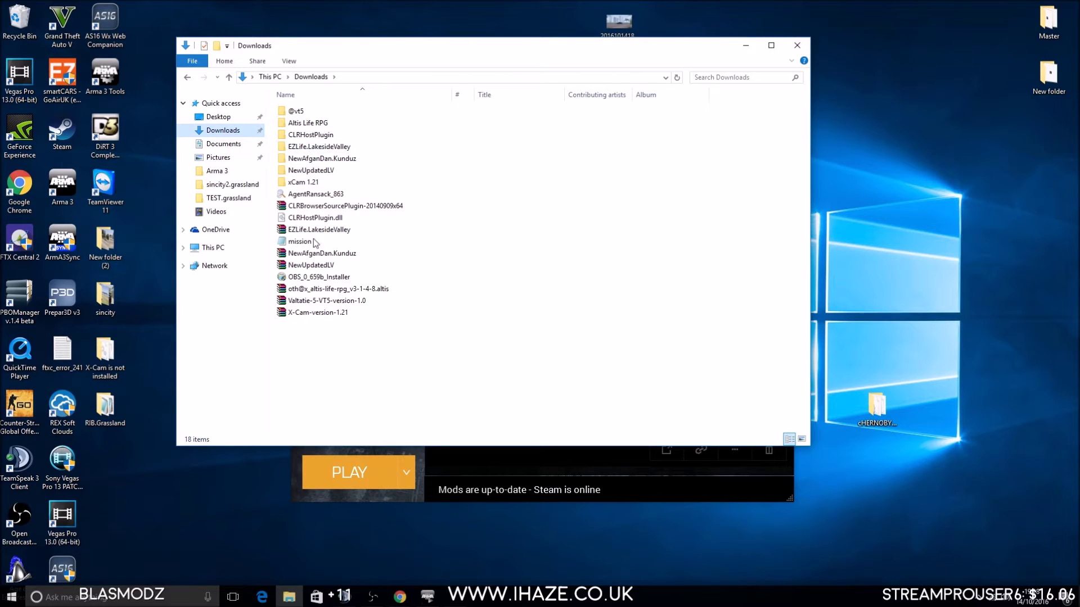
pyautogui.click(313, 290)
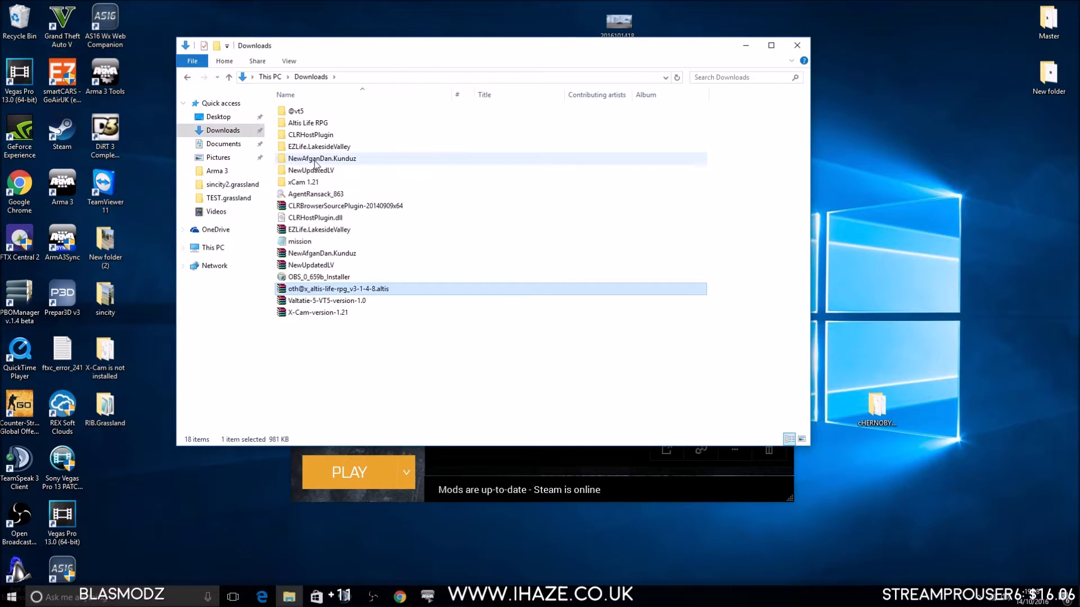
pyautogui.doubleClick(317, 123)
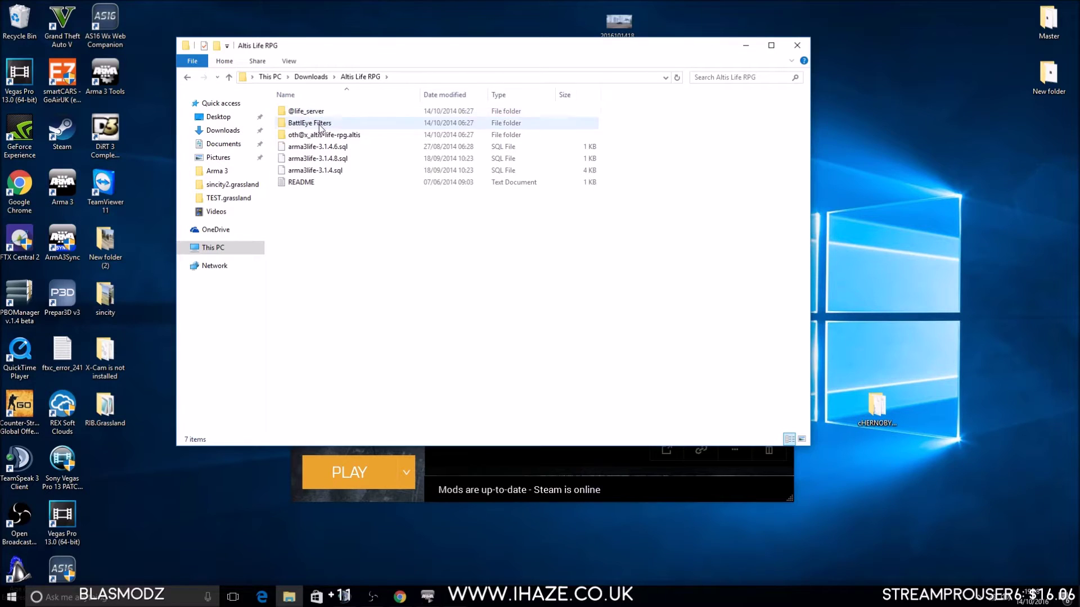
pyautogui.click(321, 136)
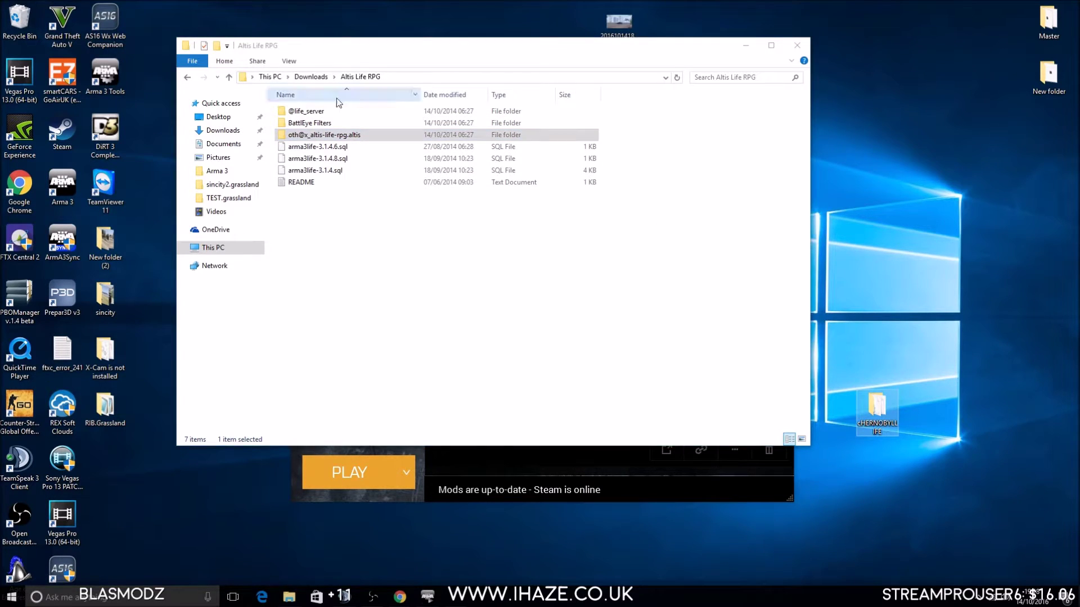
pyautogui.doubleClick(339, 135)
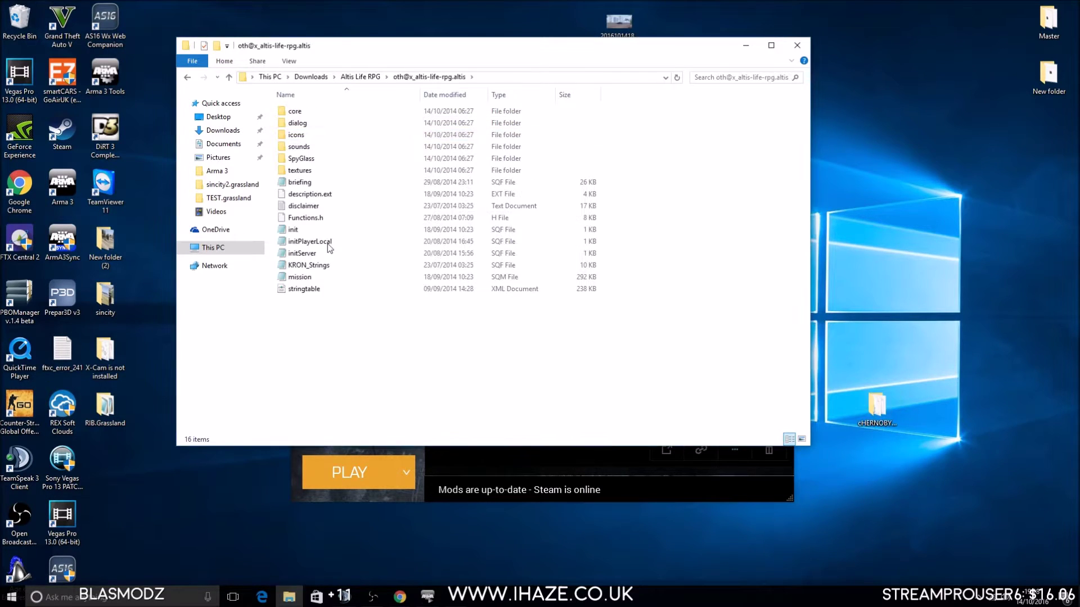
pyautogui.click(187, 76)
pyautogui.rightClick(330, 140)
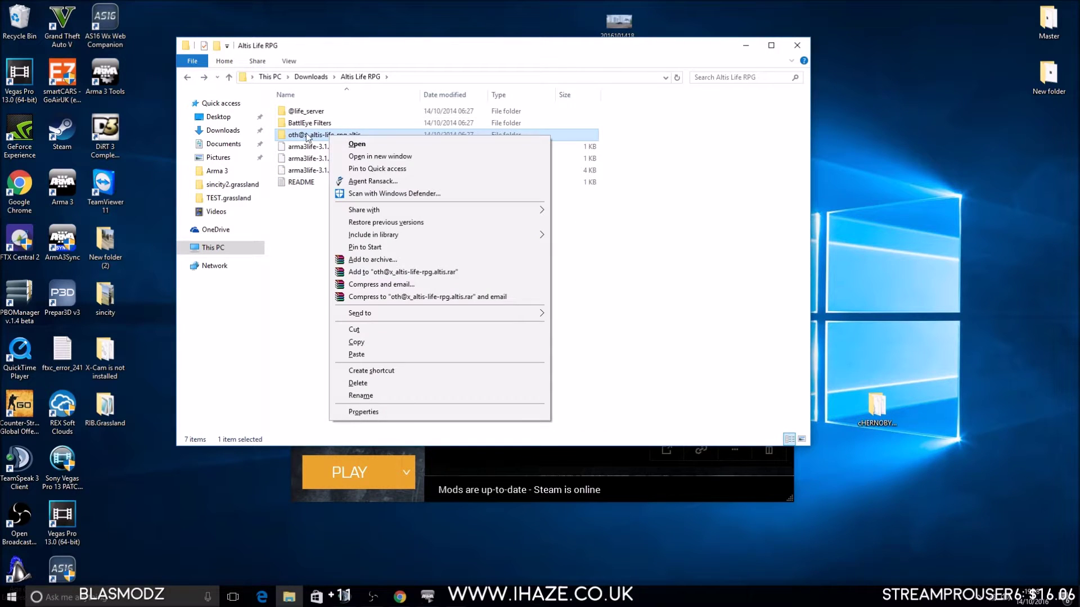
pyautogui.click(300, 139)
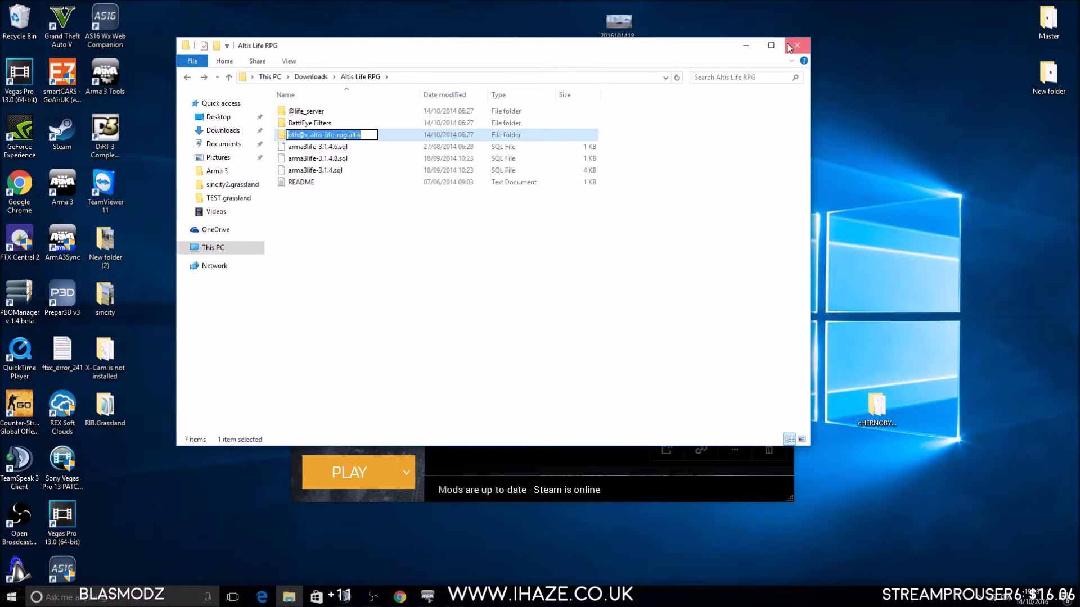
# Step: Open the desktop cHERNOBYLLIFE folder and move its window to the lower right
pyautogui.click(746, 45)
pyautogui.doubleClick(875, 416)
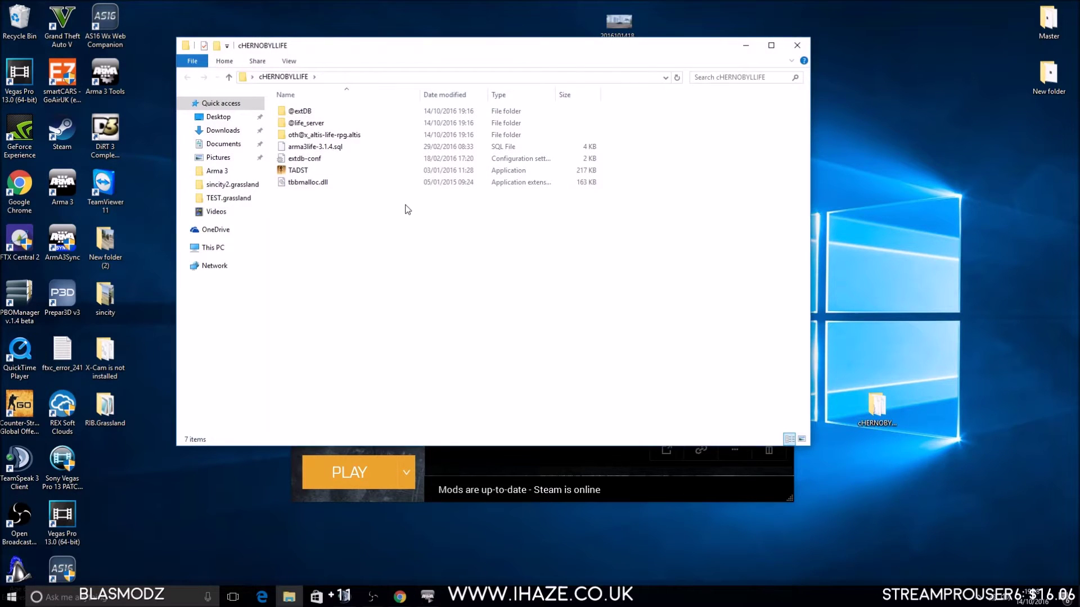
pyautogui.moveTo(427, 54); pyautogui.dragTo(610, 184)
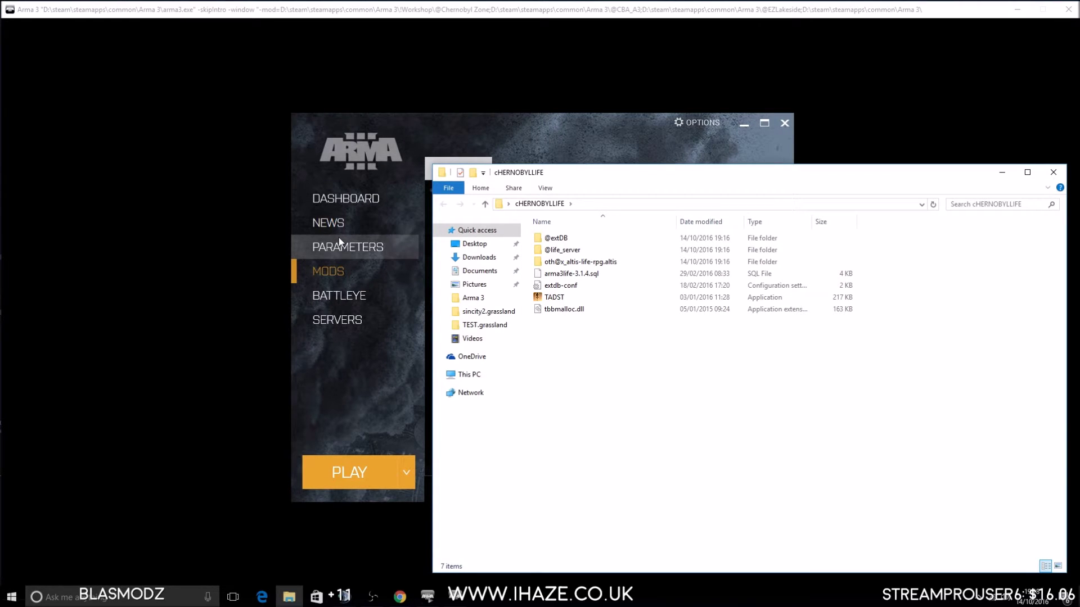
pyautogui.click(573, 241)
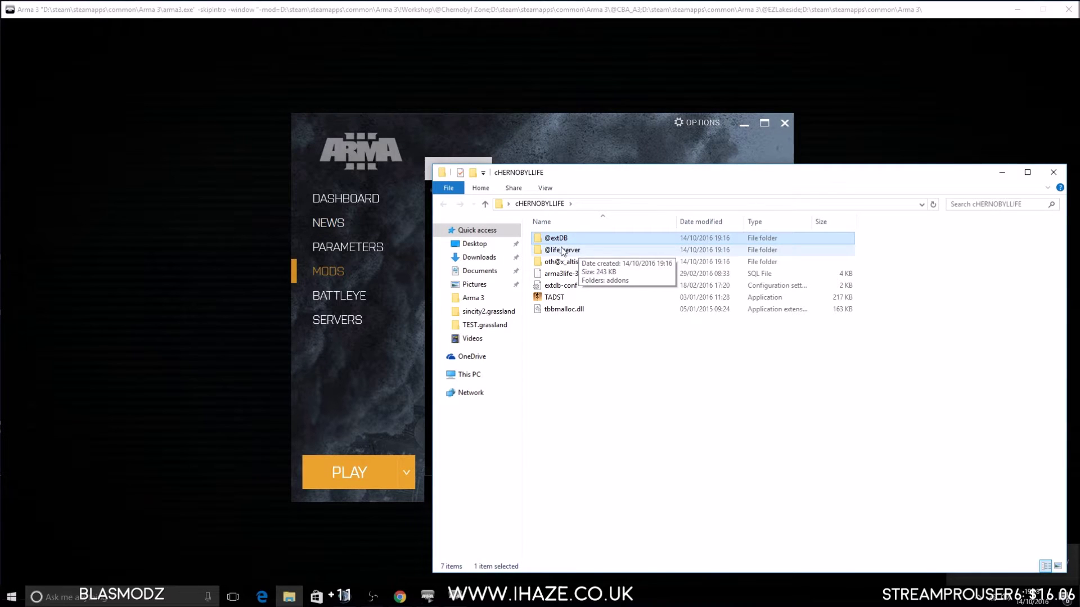
pyautogui.click(568, 253)
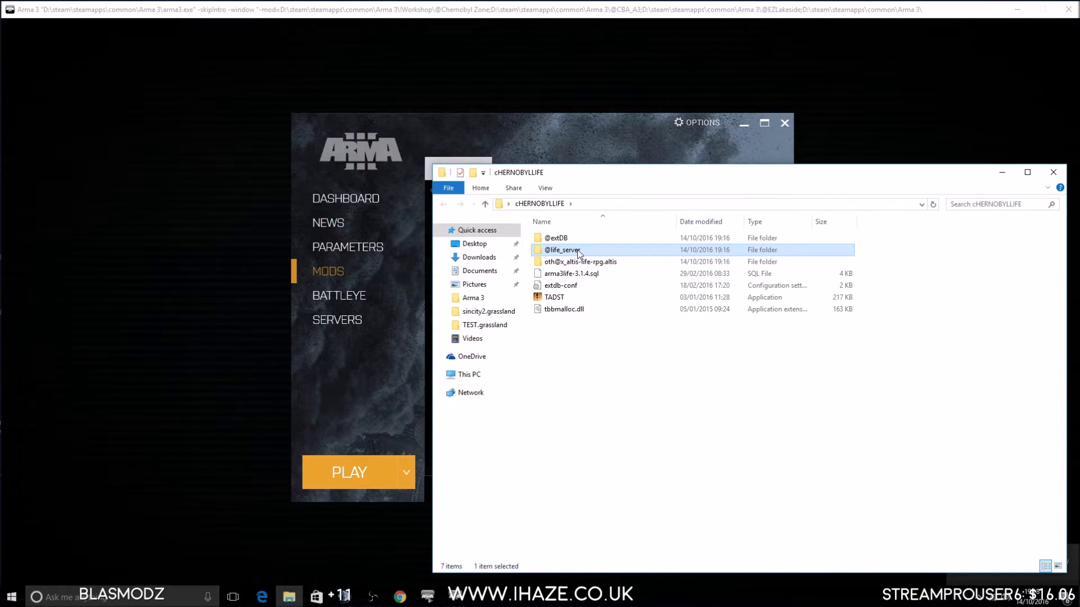
pyautogui.click(577, 262)
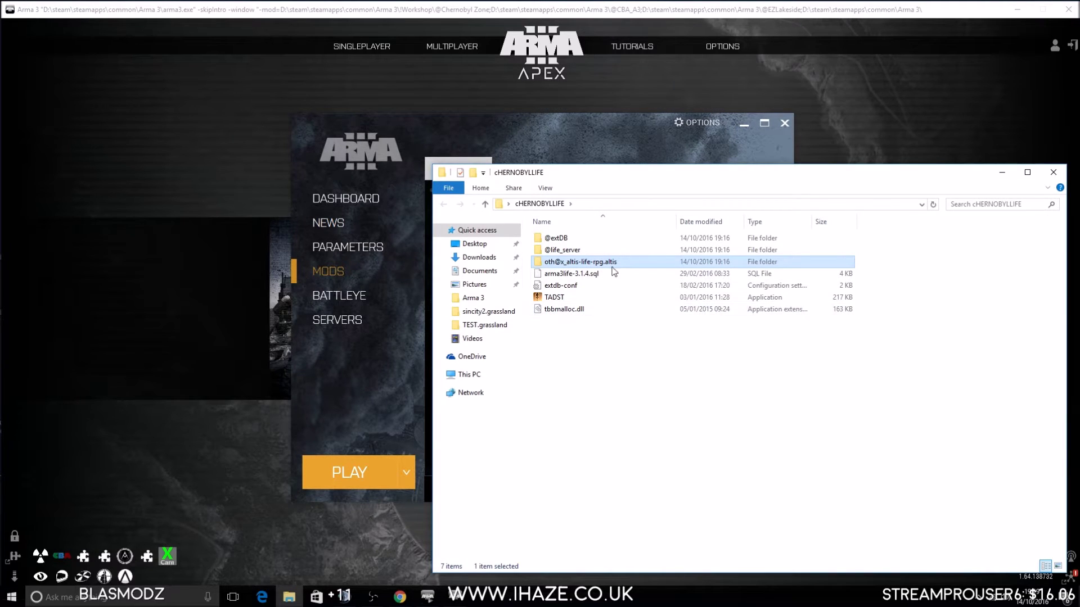
pyautogui.click(565, 287)
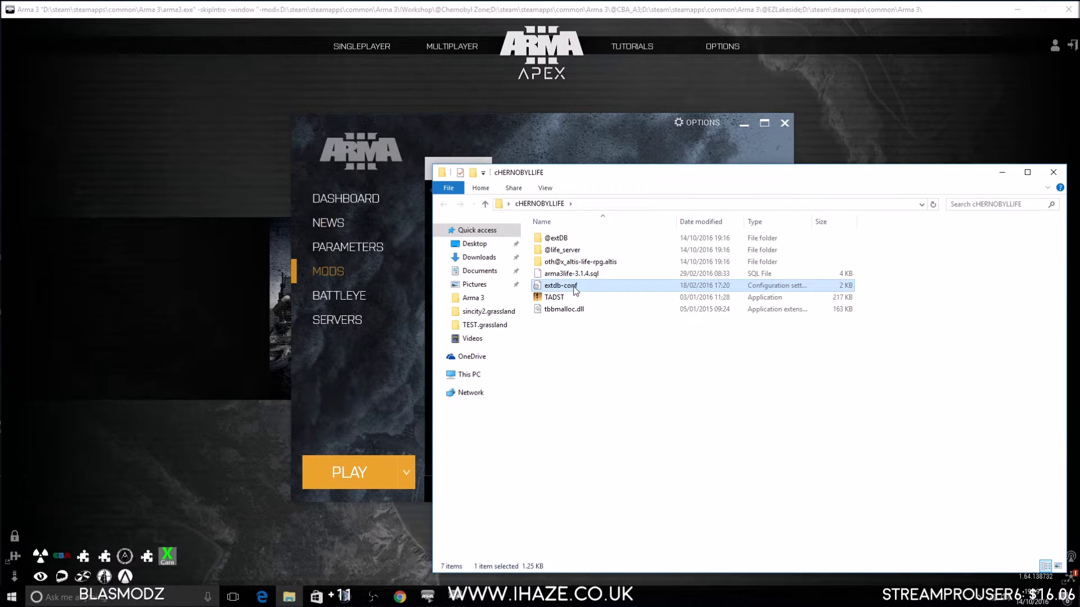
pyautogui.click(566, 310)
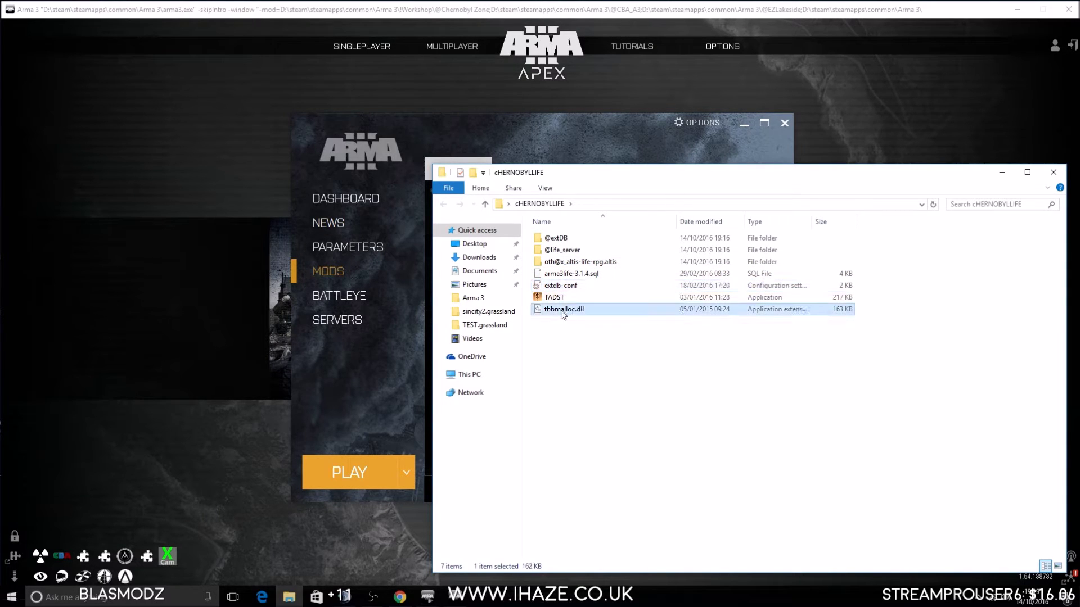
pyautogui.click(564, 298)
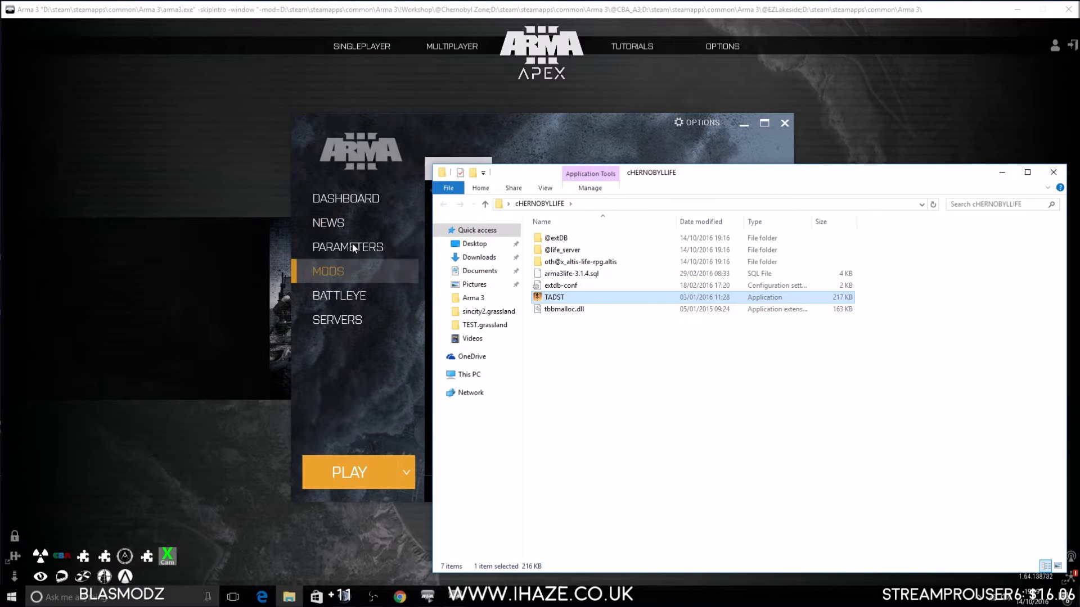
pyautogui.click(415, 269)
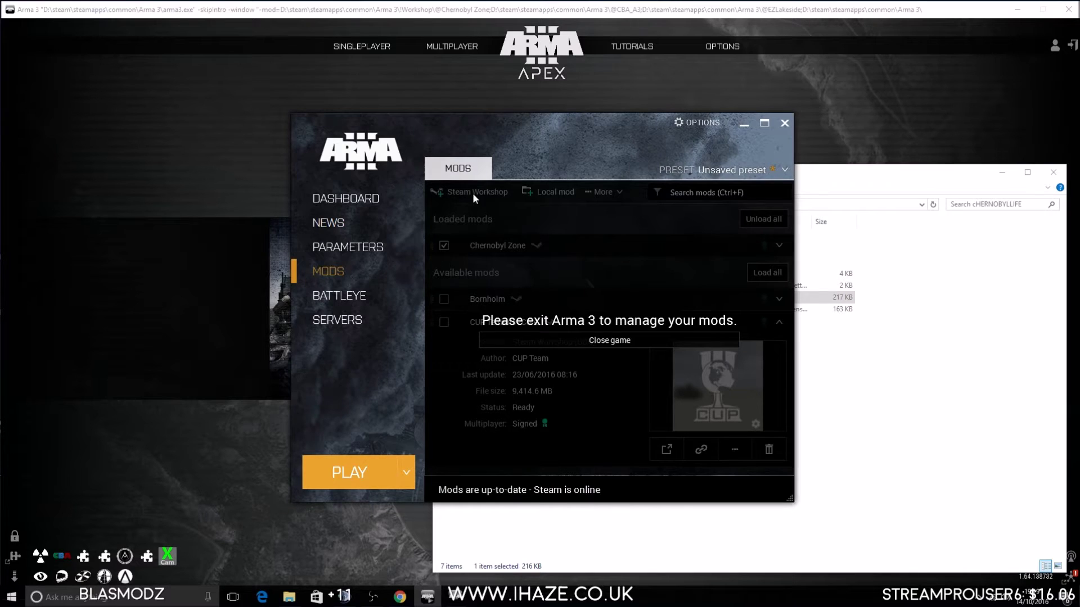
pyautogui.click(198, 152)
pyautogui.click(467, 291)
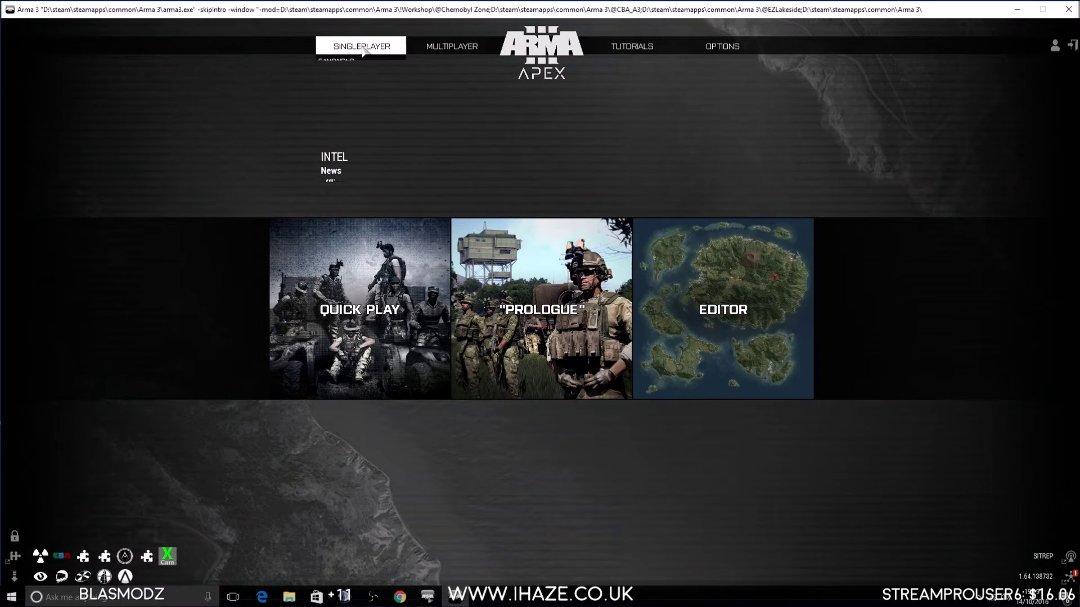
pyautogui.moveTo(348, 54)
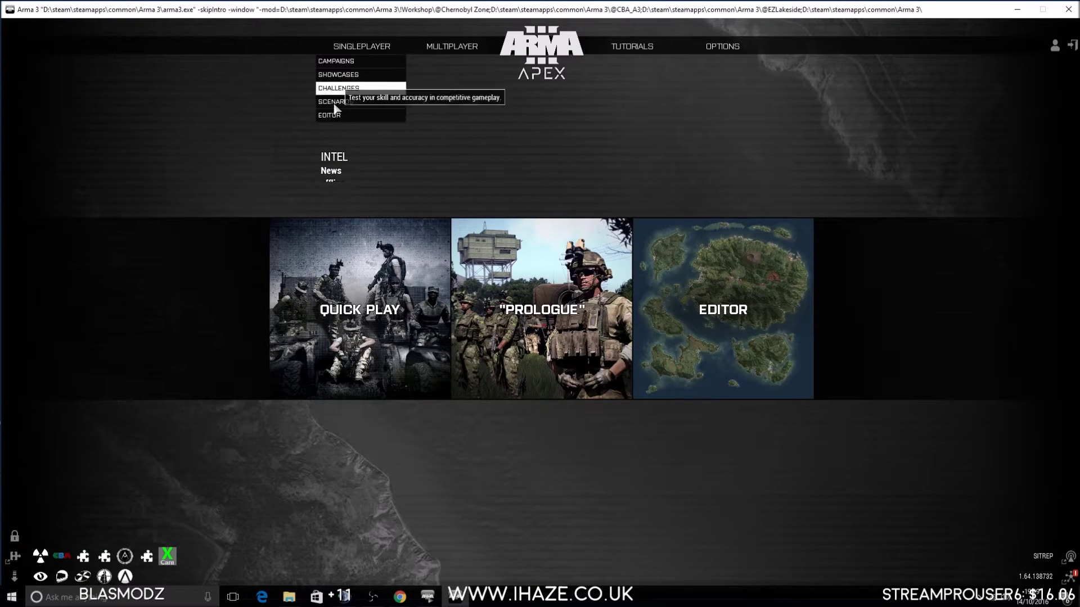
pyautogui.click(338, 104)
pyautogui.click(362, 209)
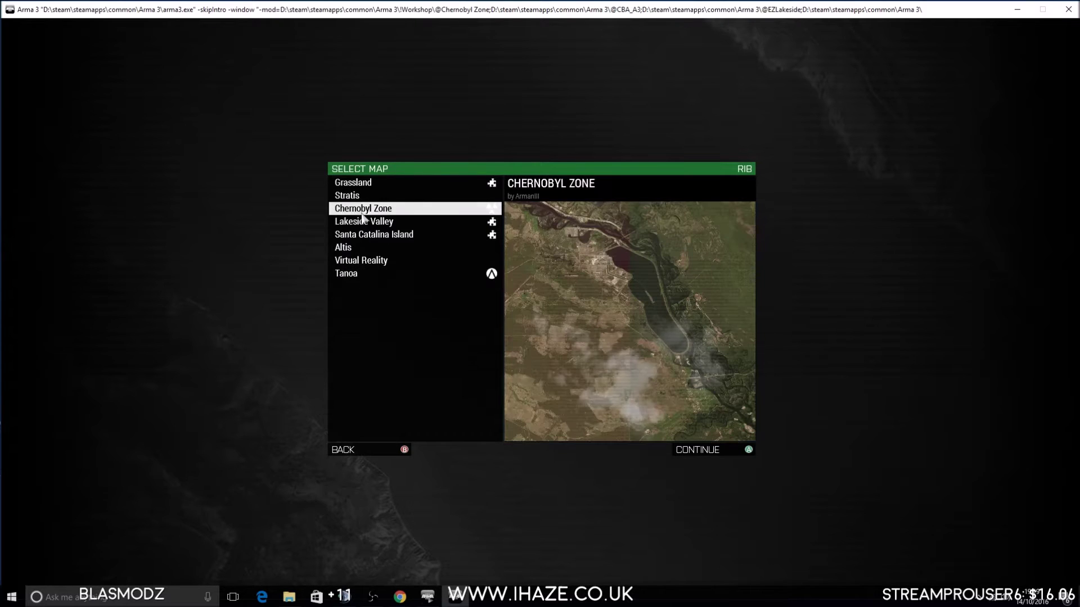
pyautogui.click(373, 453)
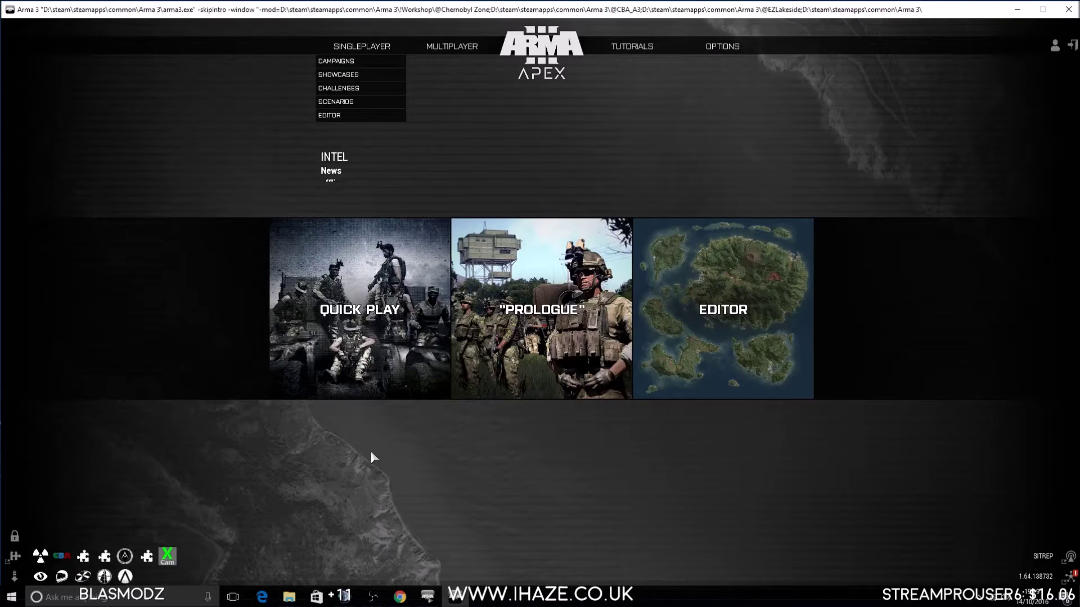
pyautogui.moveTo(405, 601)
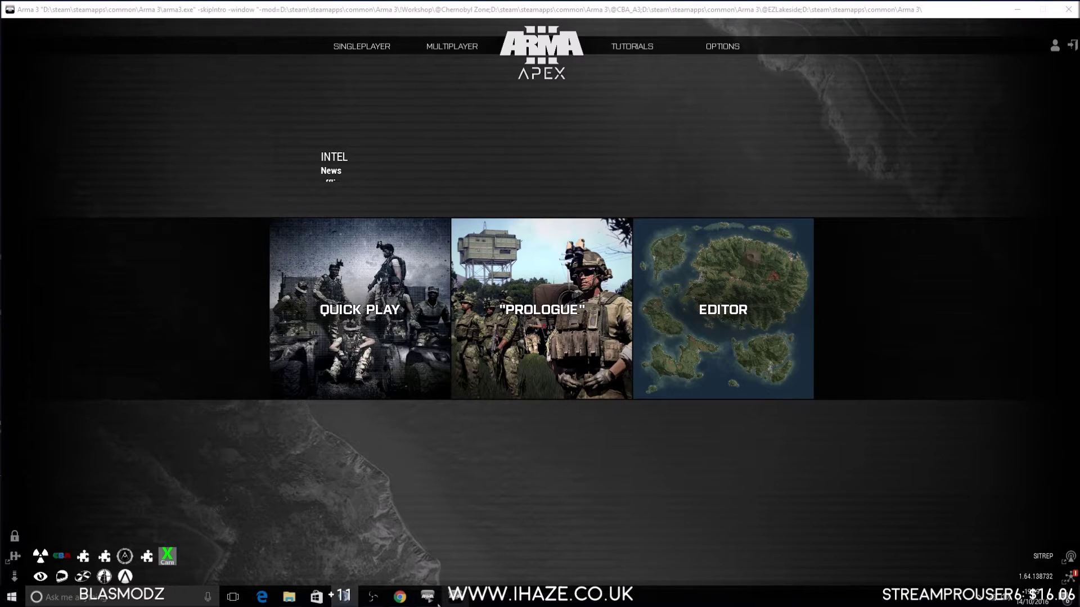
# Step: Copy the downloaded 'mission' file from the Downloads folder
pyautogui.click(294, 599)
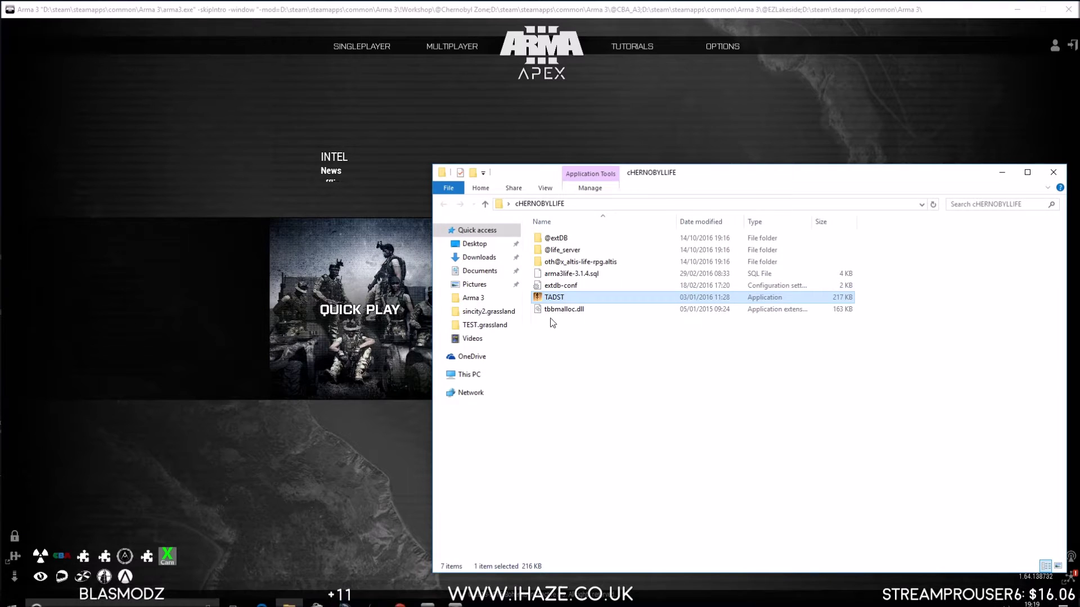
pyautogui.click(636, 379)
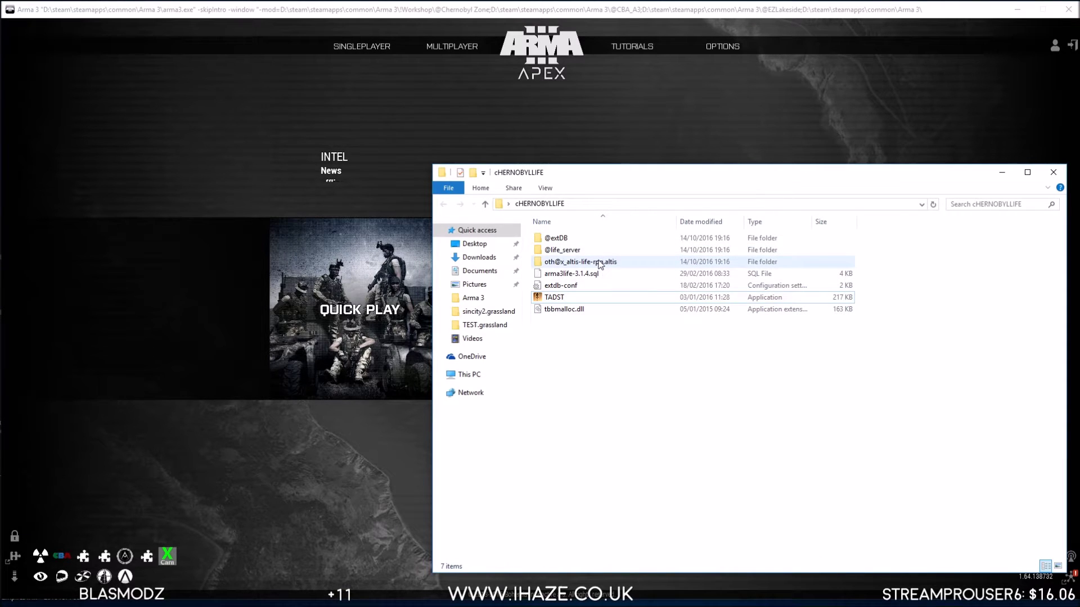
pyautogui.moveTo(600, 265)
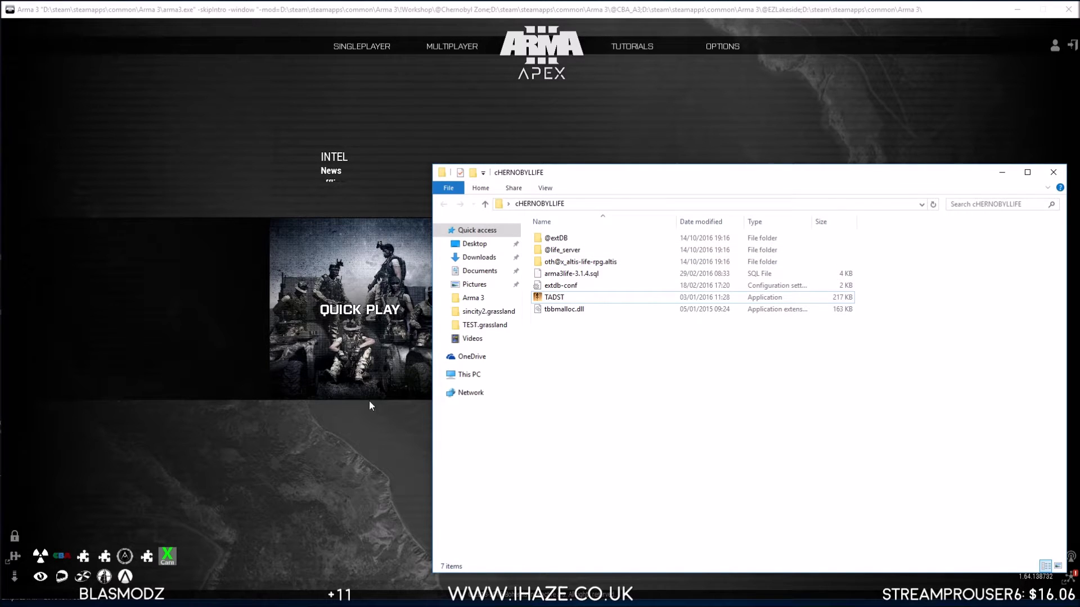
pyautogui.click(479, 257)
pyautogui.rightClick(559, 367)
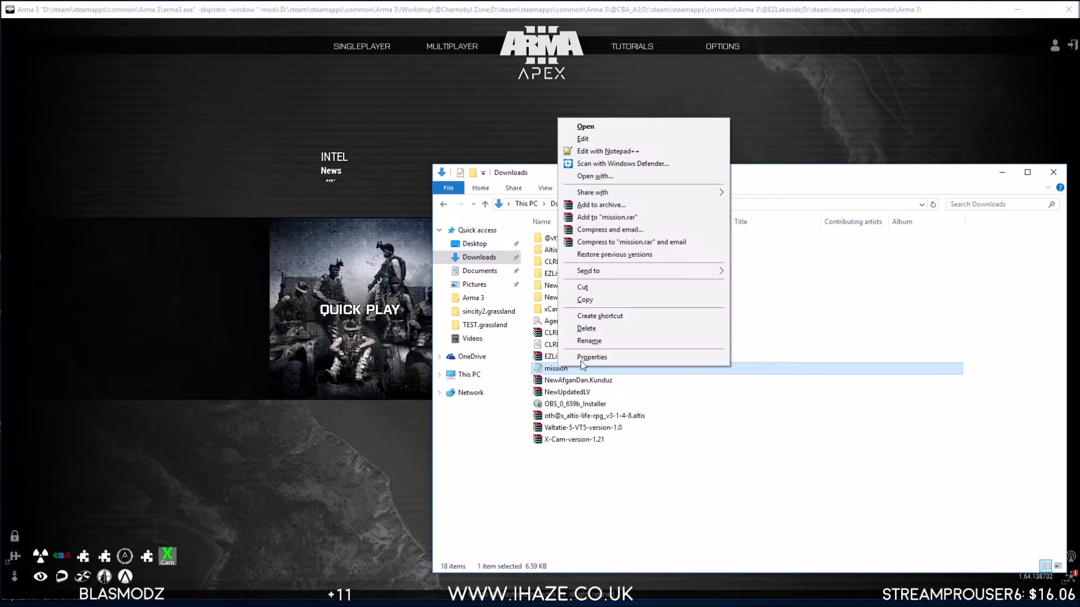
pyautogui.click(588, 302)
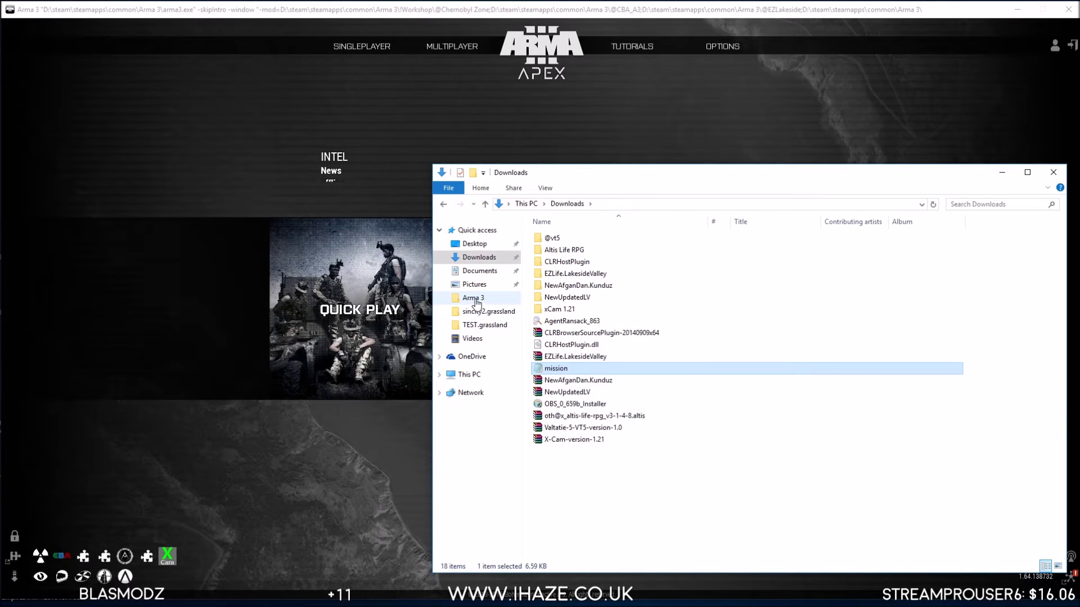
# Step: Delete the old files in Documents\Arma 3\missions\fgdg.Altis, paste the mission file, and return to Arma 3
pyautogui.click(473, 298)
pyautogui.click(482, 325)
pyautogui.click(645, 204)
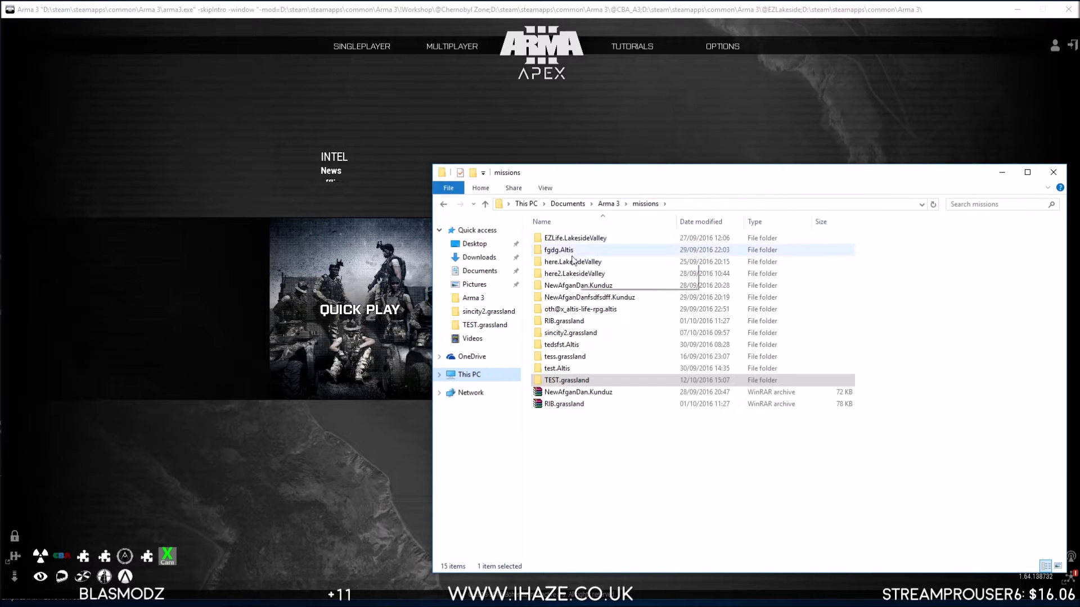
pyautogui.doubleClick(559, 249)
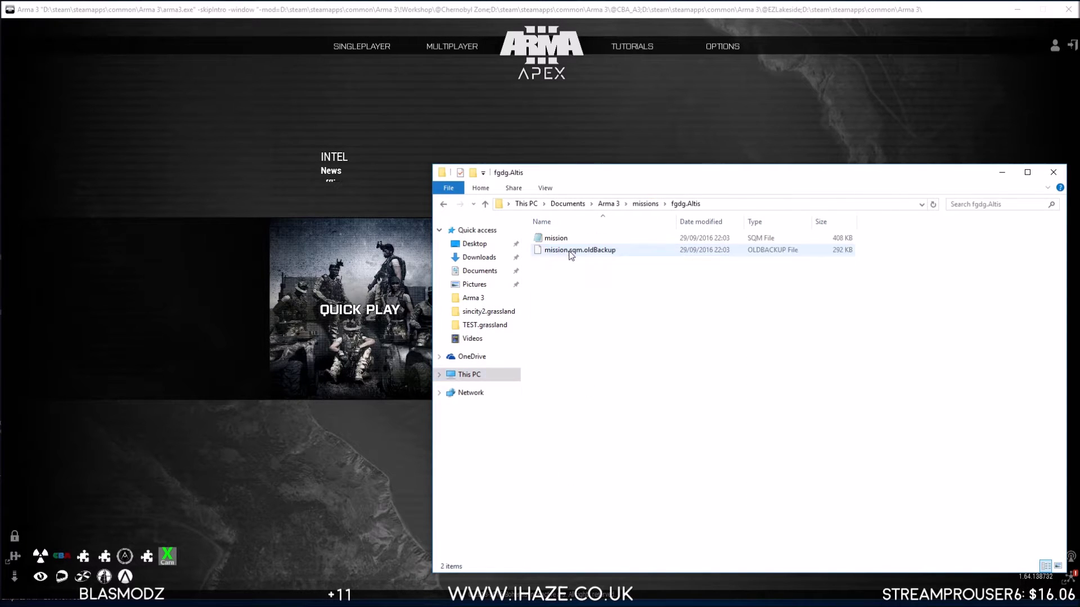
pyautogui.moveTo(578, 351); pyautogui.dragTo(596, 315)
pyautogui.press('Delete')
pyautogui.rightClick(612, 363)
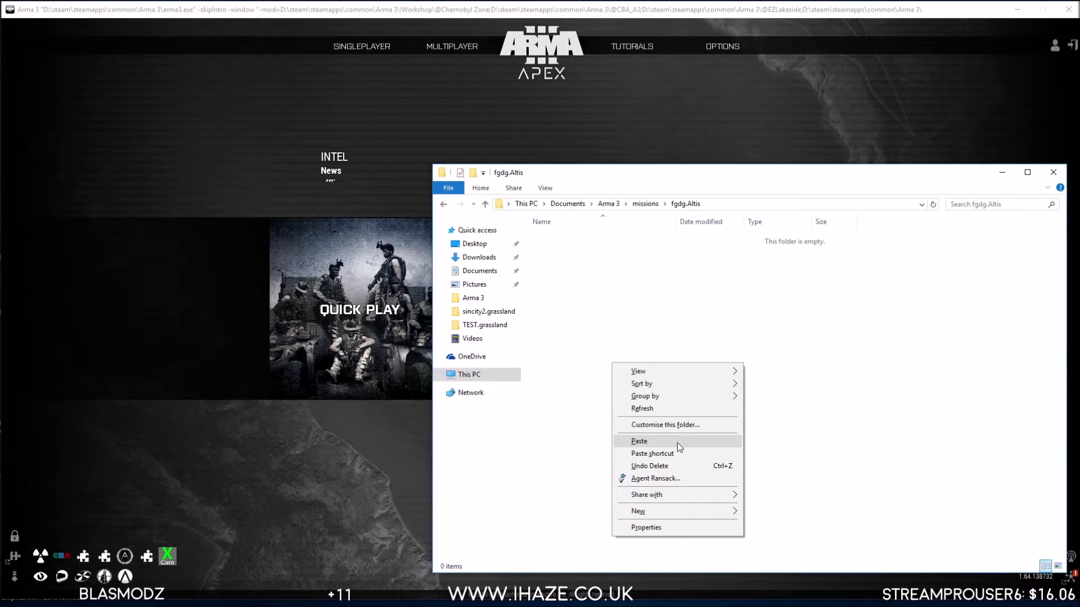
pyautogui.click(677, 441)
pyautogui.click(606, 122)
# Step: Start the Eden editor from Singleplayer with Altis chosen as the map
pyautogui.moveTo(365, 48)
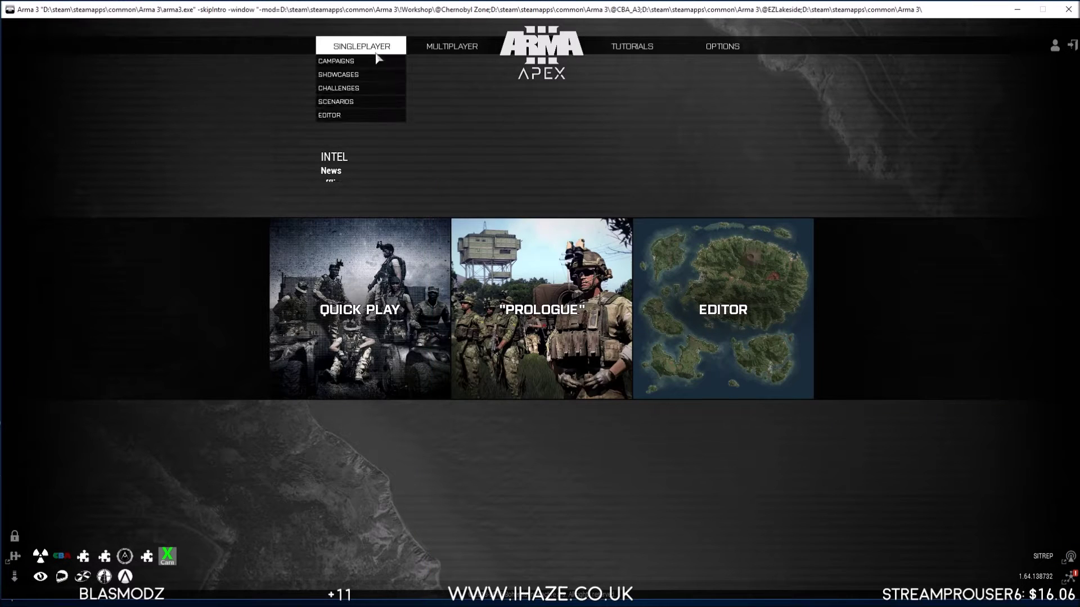
pyautogui.click(338, 112)
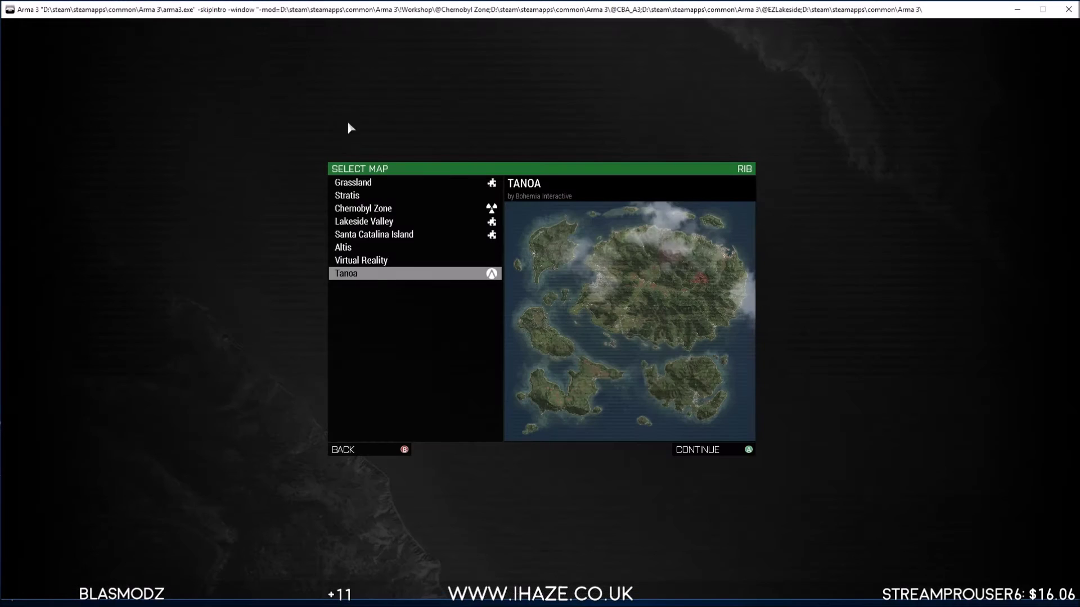
pyautogui.click(359, 247)
pyautogui.doubleClick(359, 247)
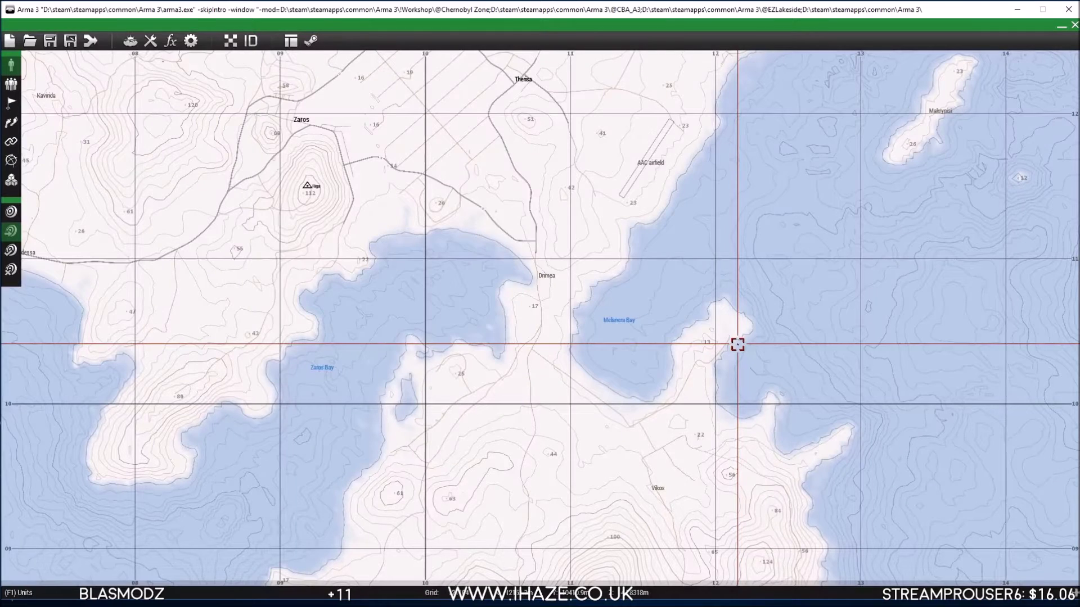
pyautogui.hotkey('ctrl', 'o')
pyautogui.click(394, 213)
pyautogui.click(647, 440)
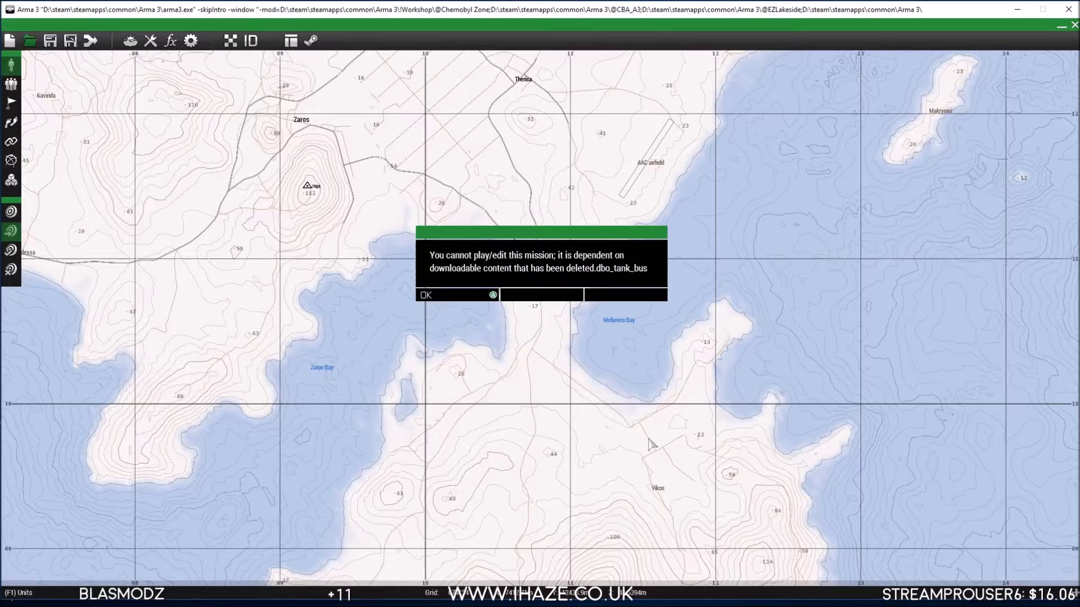
pyautogui.click(471, 298)
pyautogui.scroll(-6, 467, 312)
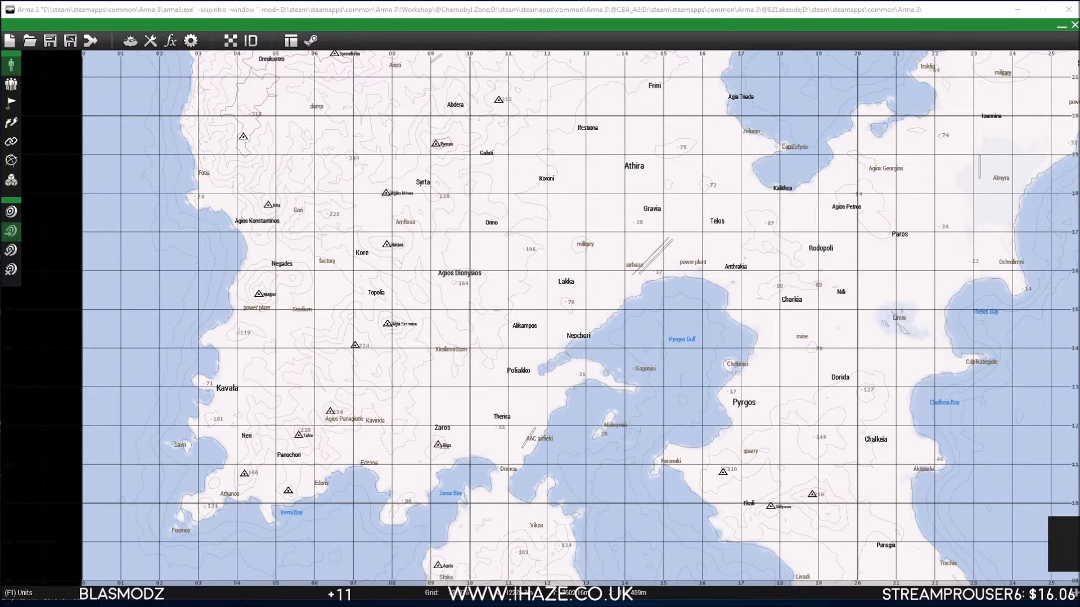
# Step: Copy the downloaded 'mission' file again from the Downloads folder
pyautogui.click(289, 597)
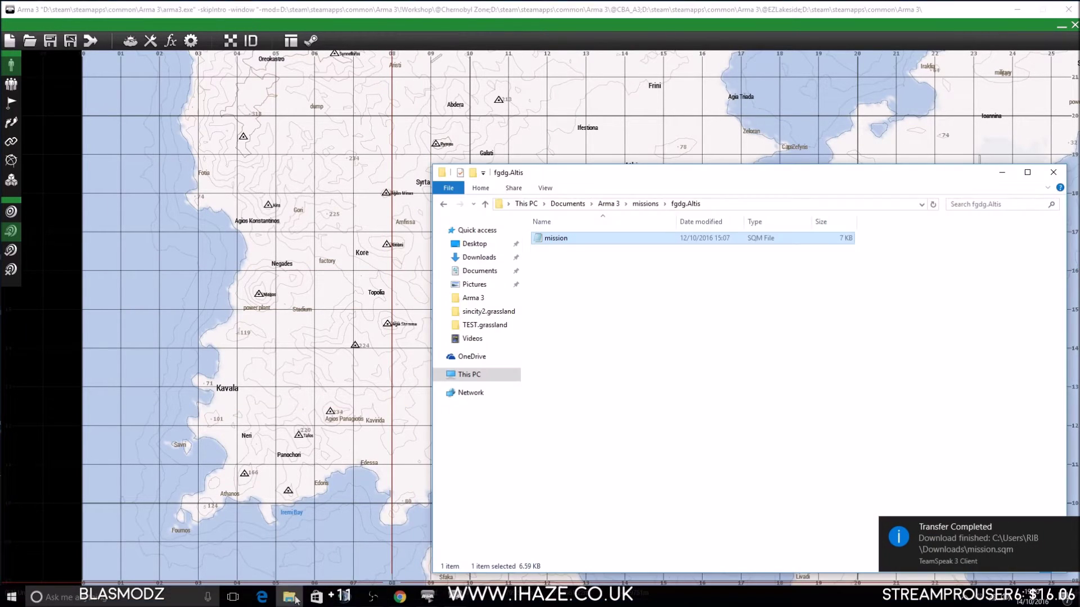
pyautogui.click(478, 257)
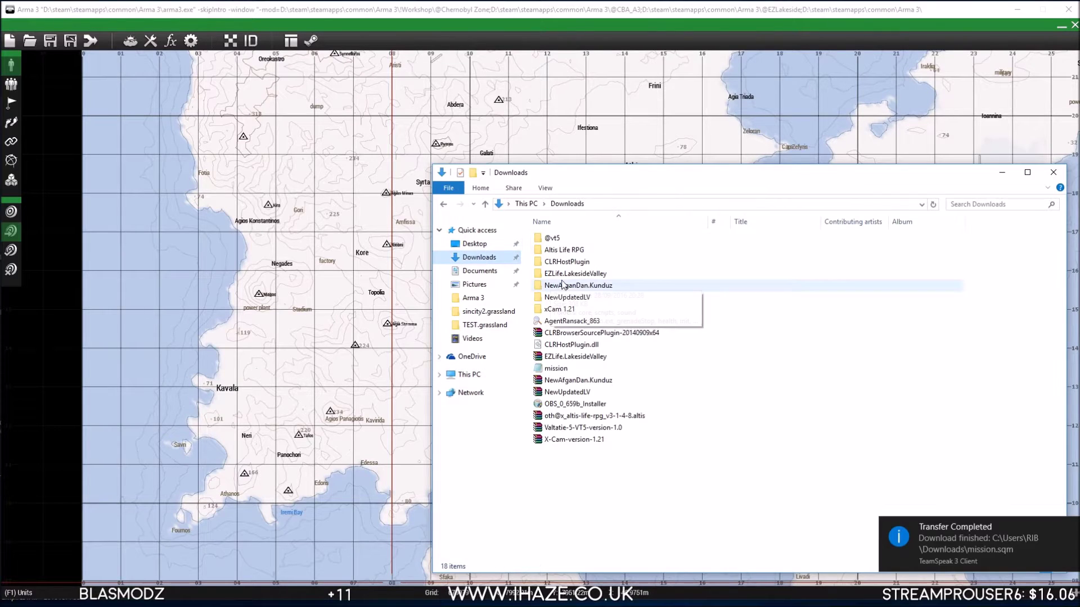
pyautogui.rightClick(565, 370)
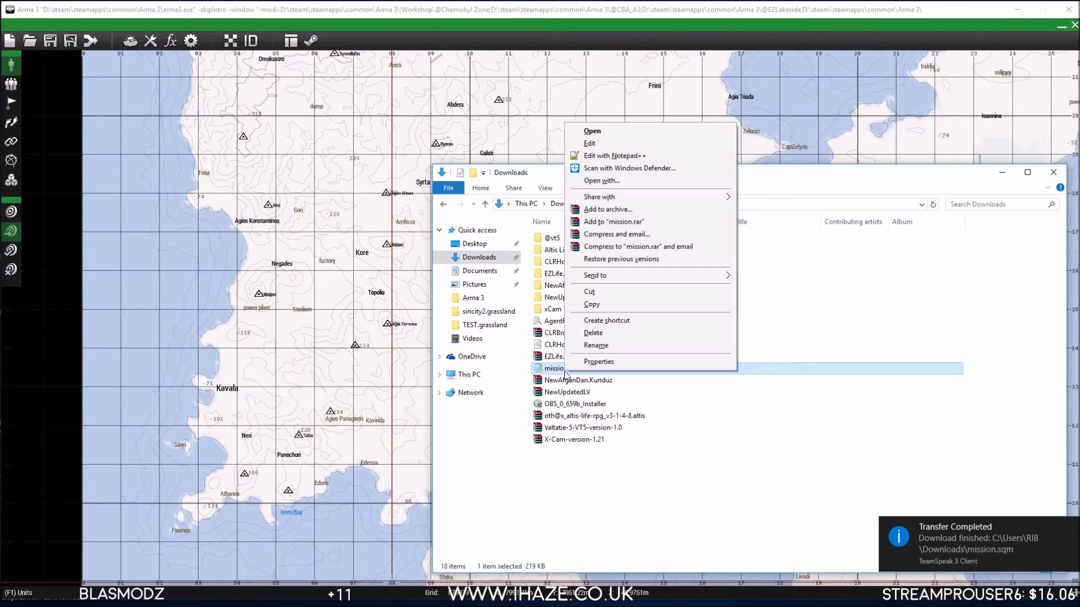
pyautogui.click(602, 304)
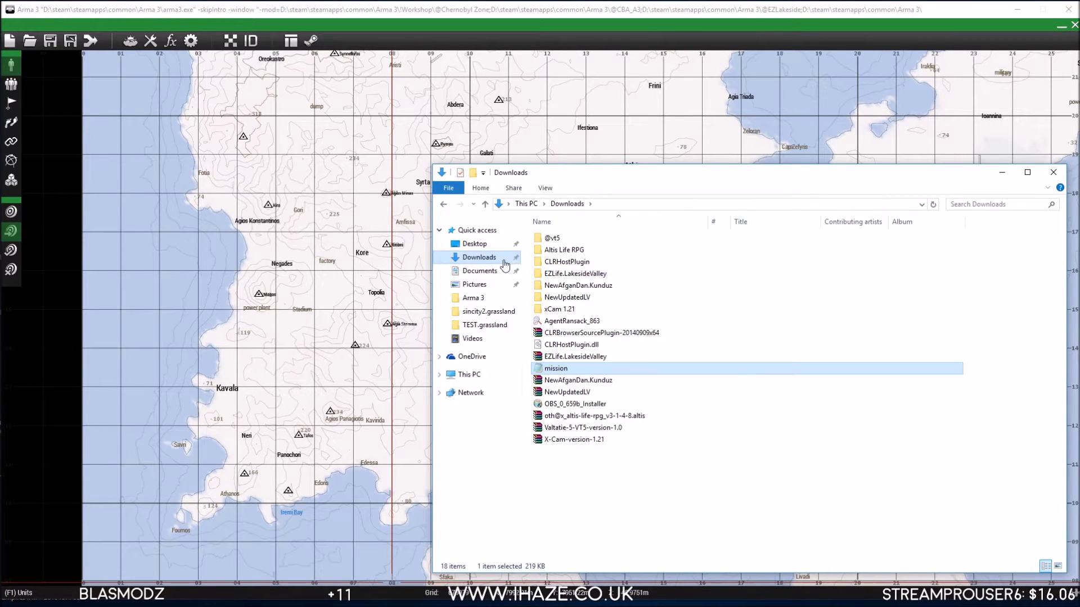
# Step: Replace the 7 KB mission file in missions\fgdg.Altis with the copy and return to the Arma 3 editor
pyautogui.click(488, 311)
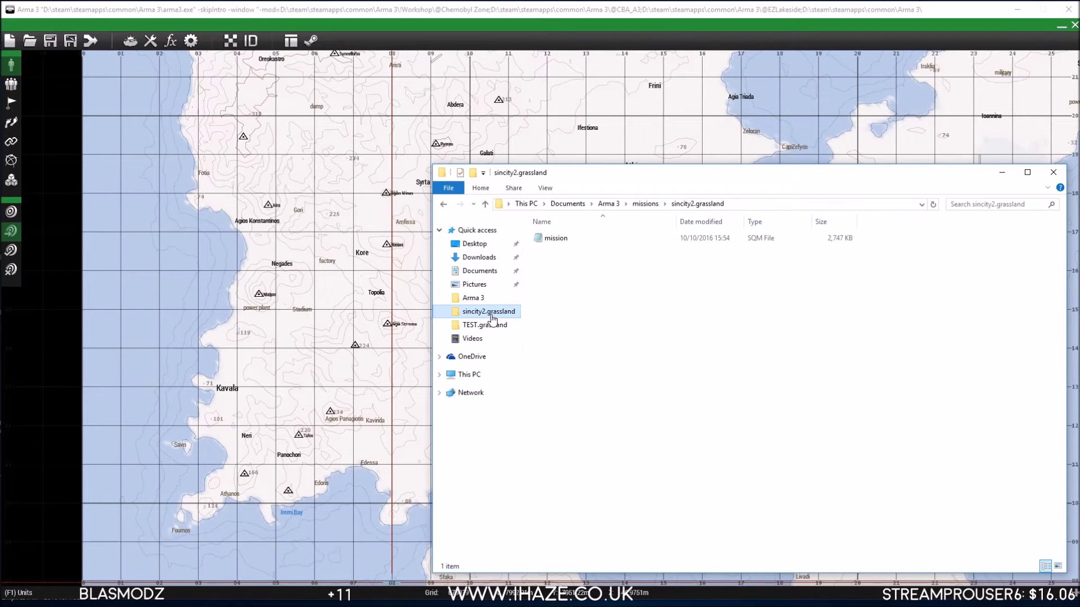
pyautogui.click(645, 204)
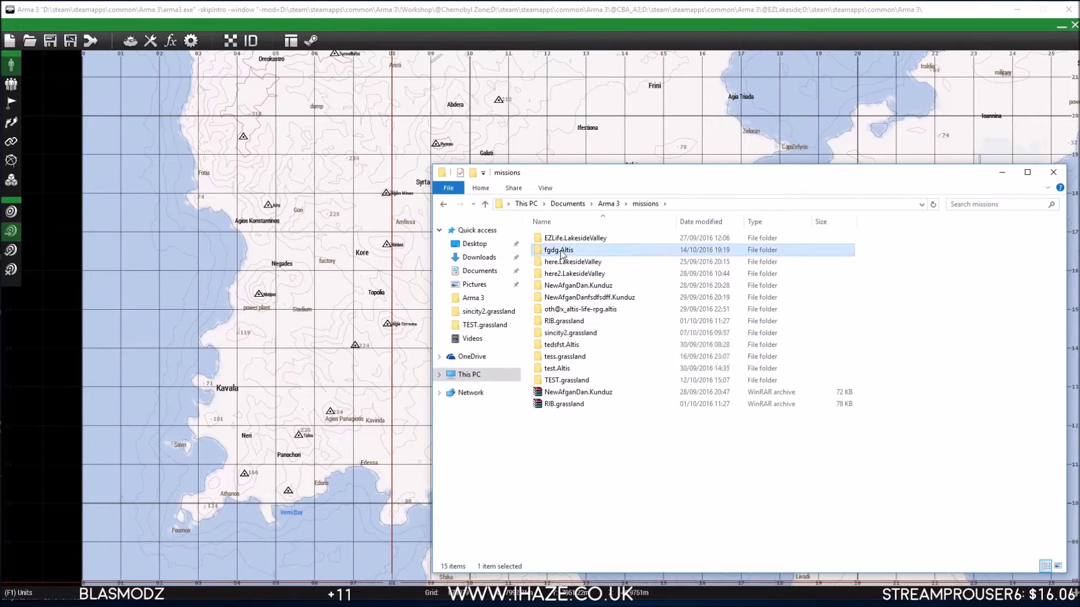
pyautogui.doubleClick(568, 251)
pyautogui.moveTo(554, 341); pyautogui.dragTo(555, 162)
pyautogui.press('Delete')
pyautogui.rightClick(603, 337)
pyautogui.click(621, 414)
pyautogui.click(331, 277)
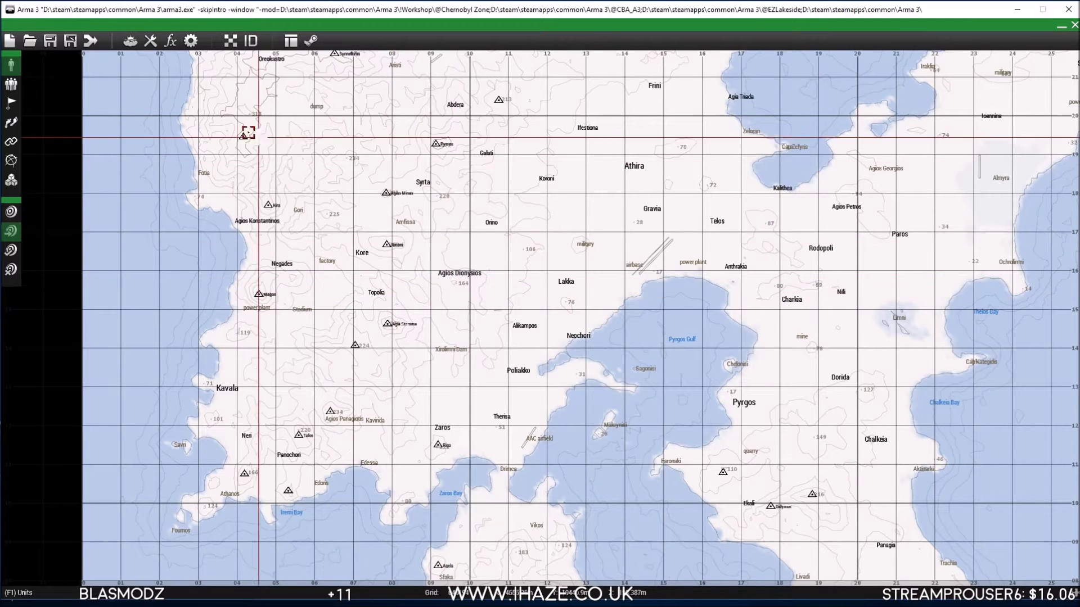
# Step: Load the fgdg mission in the editor and dismiss the FullAuto config error
pyautogui.click(30, 42)
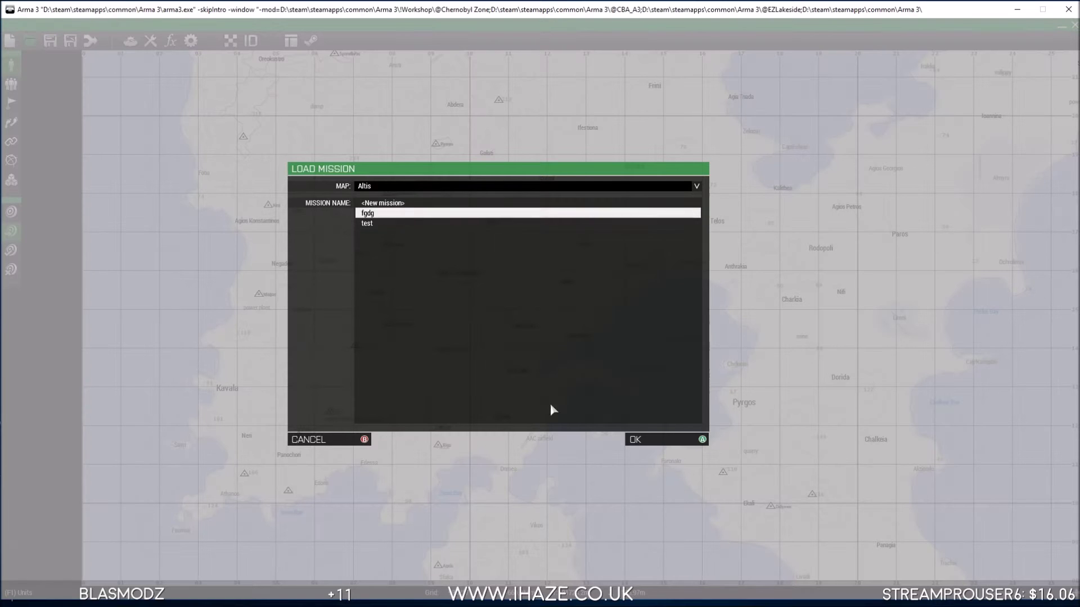
pyautogui.click(636, 439)
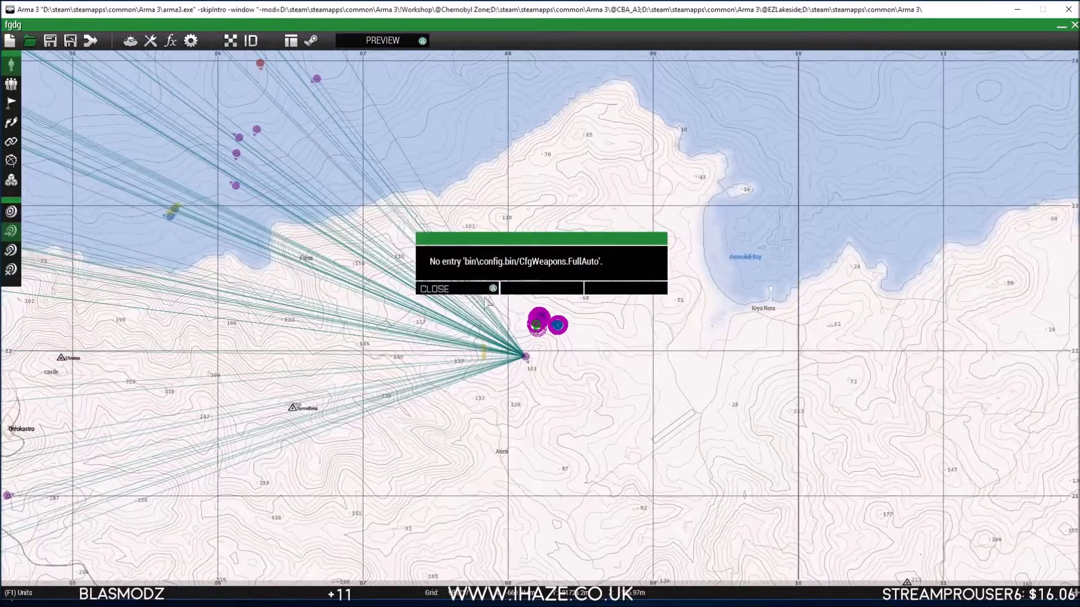
pyautogui.click(481, 289)
# Step: Switch to Markers (F6) and box-select the Altis Life markers along the northwest coast
pyautogui.scroll(-6, 481, 289)
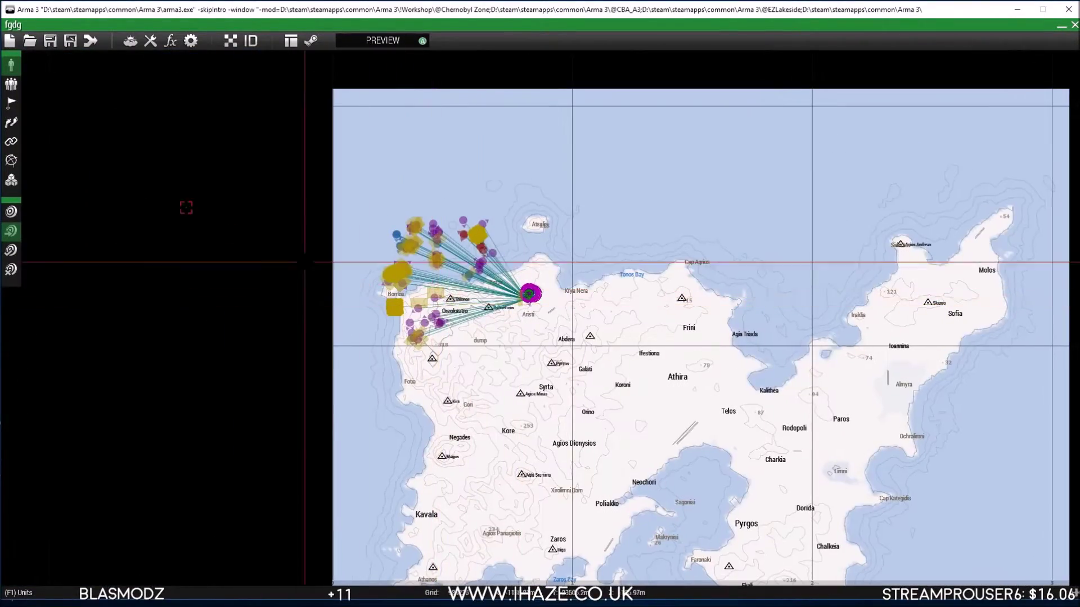
pyautogui.press('F6')
pyautogui.scroll(5, 349, 284)
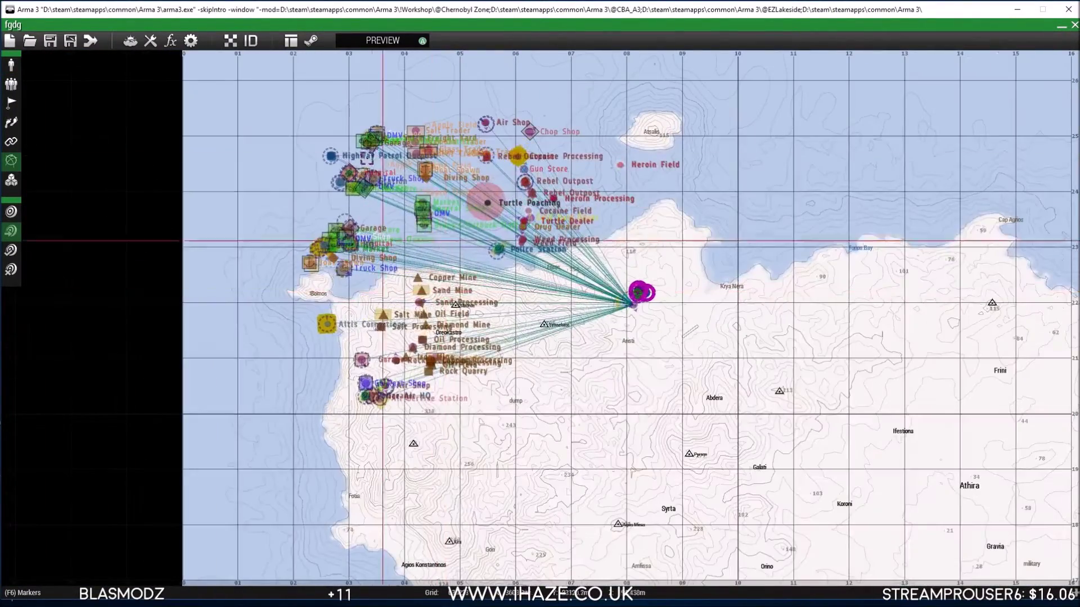
pyautogui.scroll(-3, 383, 241)
pyautogui.moveTo(357, 114); pyautogui.dragTo(759, 489)
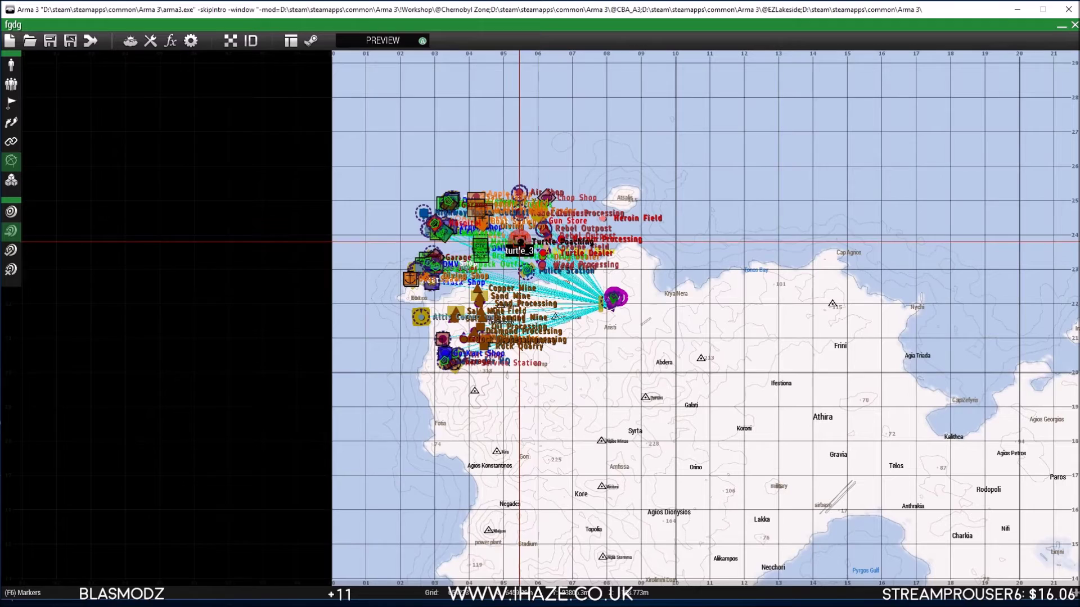
# Step: Open a new editor mission on the Chernobyl Zone map
pyautogui.click(29, 44)
pyautogui.click(396, 188)
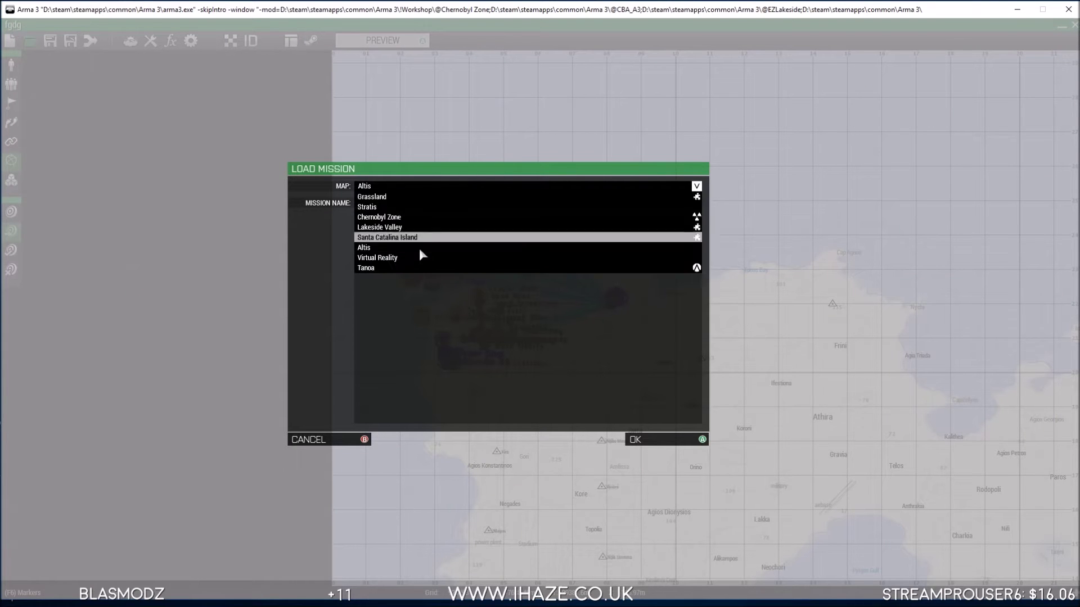
pyautogui.click(396, 217)
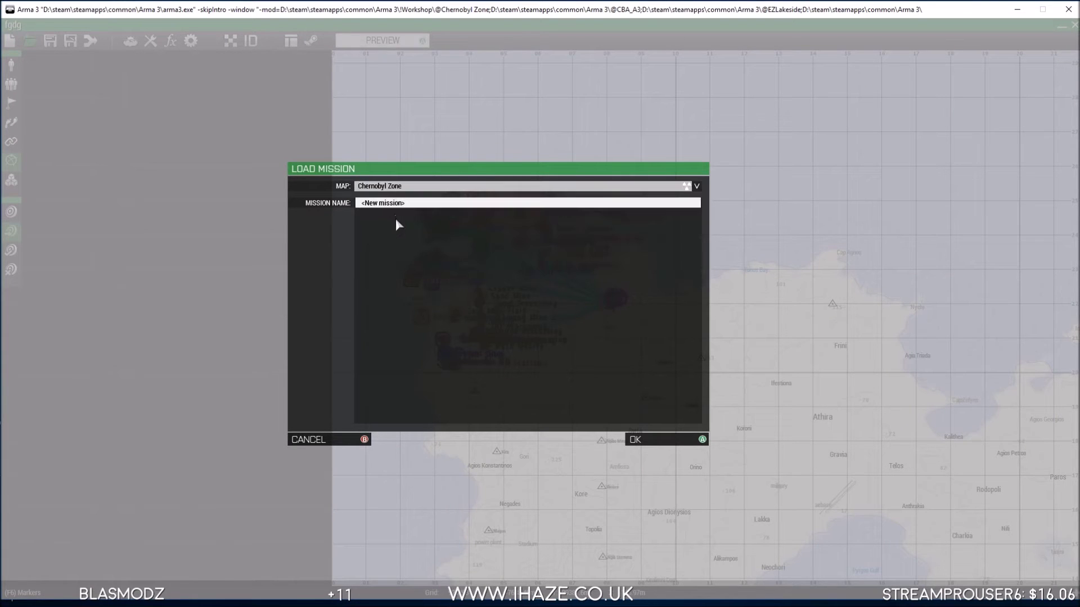
pyautogui.click(647, 440)
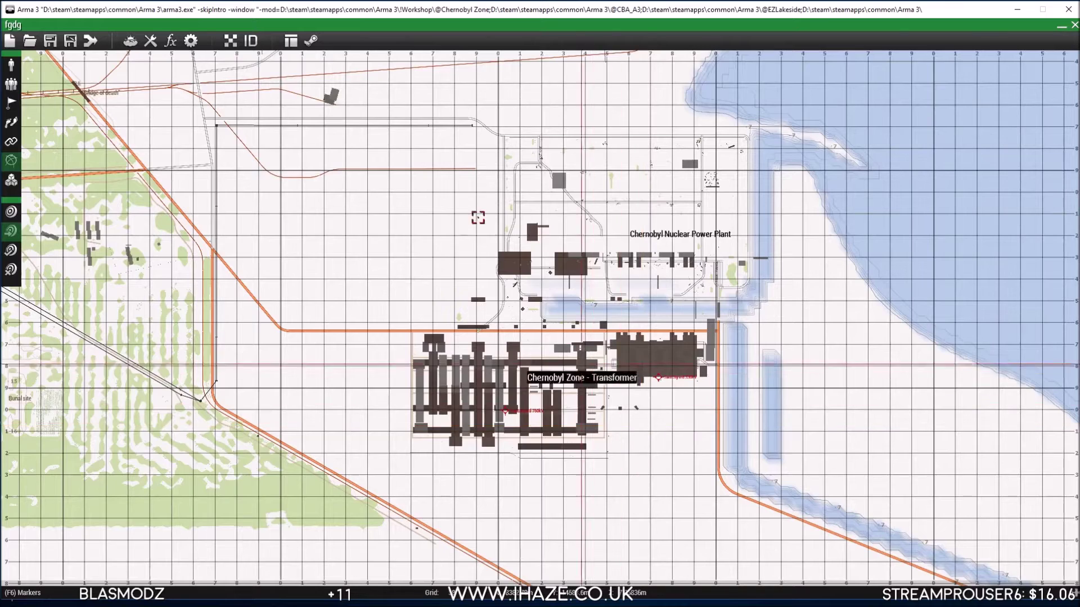
# Step: Zoom around Pripyat and the Chernobyl Nuclear Power Plant on the 2D map
pyautogui.scroll(-5, 482, 246)
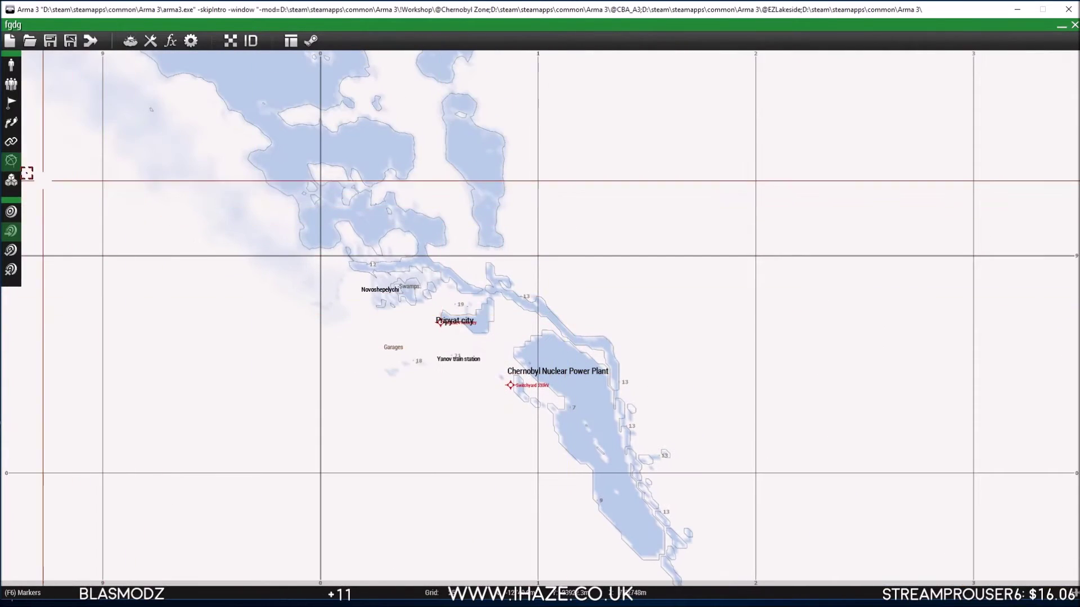
pyautogui.scroll(5, 408, 311)
pyautogui.scroll(-5, 408, 311)
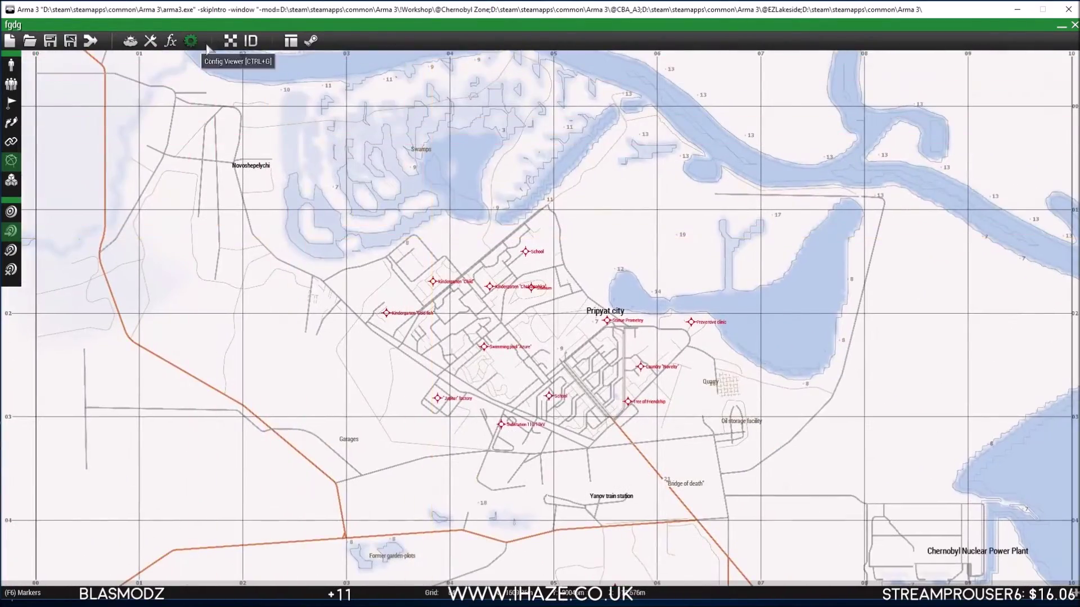
pyautogui.scroll(-3, 540, 315)
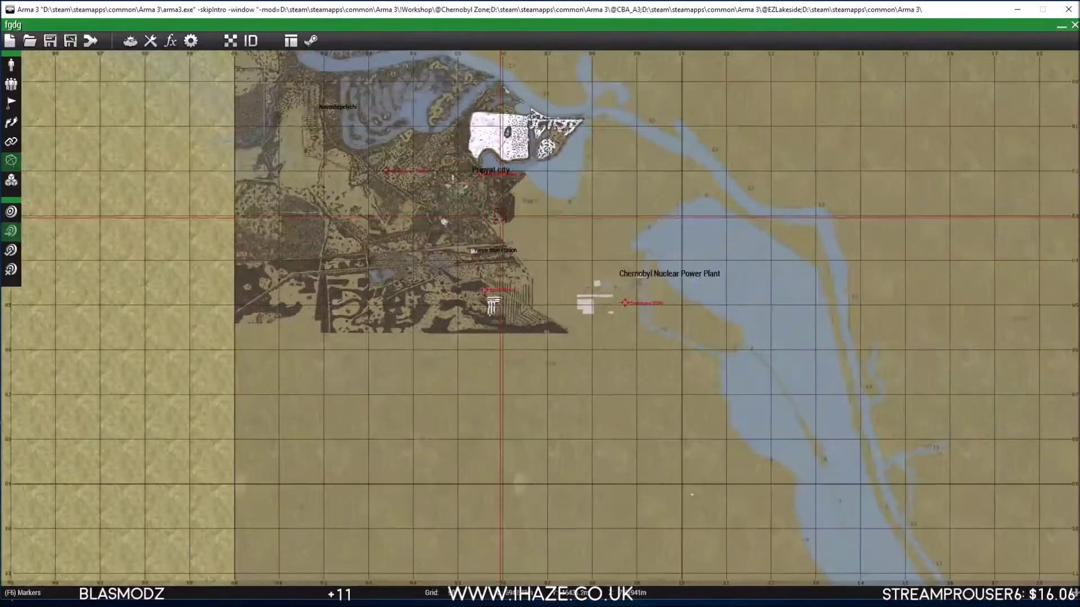
pyautogui.scroll(4, 587, 332)
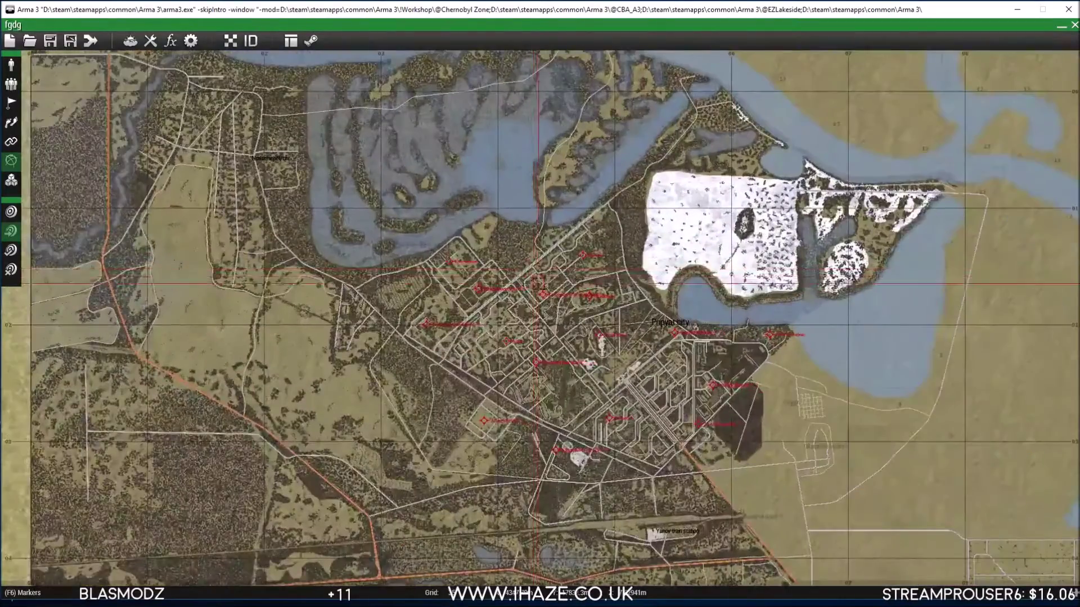
pyautogui.scroll(-4, 270, 144)
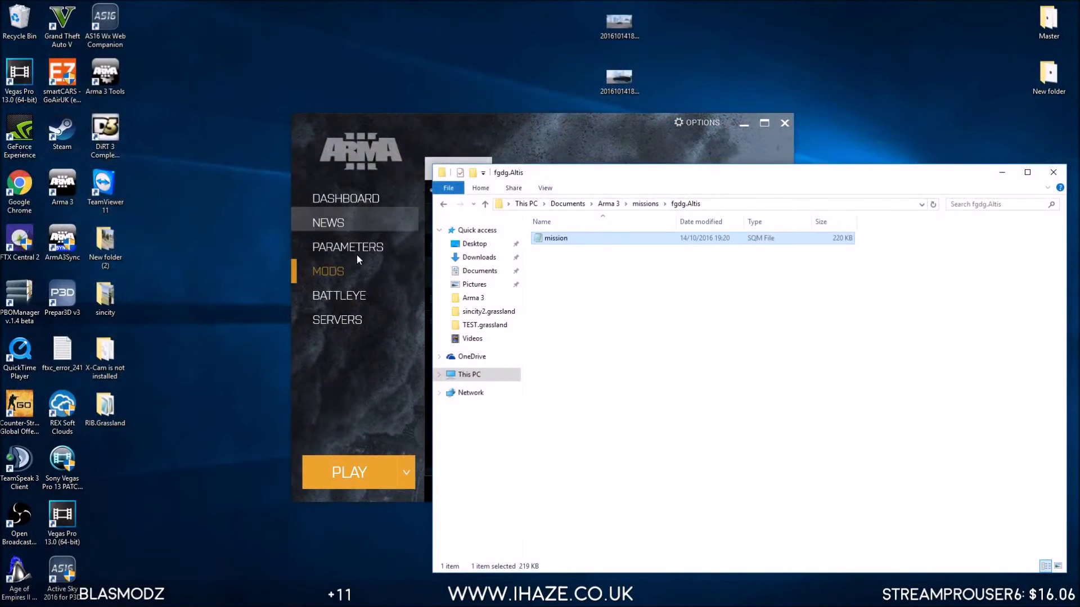
# Step: Untick Chernobyl Zone, tick Bornholm in the launcher's mod list, and press PLAY
pyautogui.click(332, 271)
pyautogui.click(450, 245)
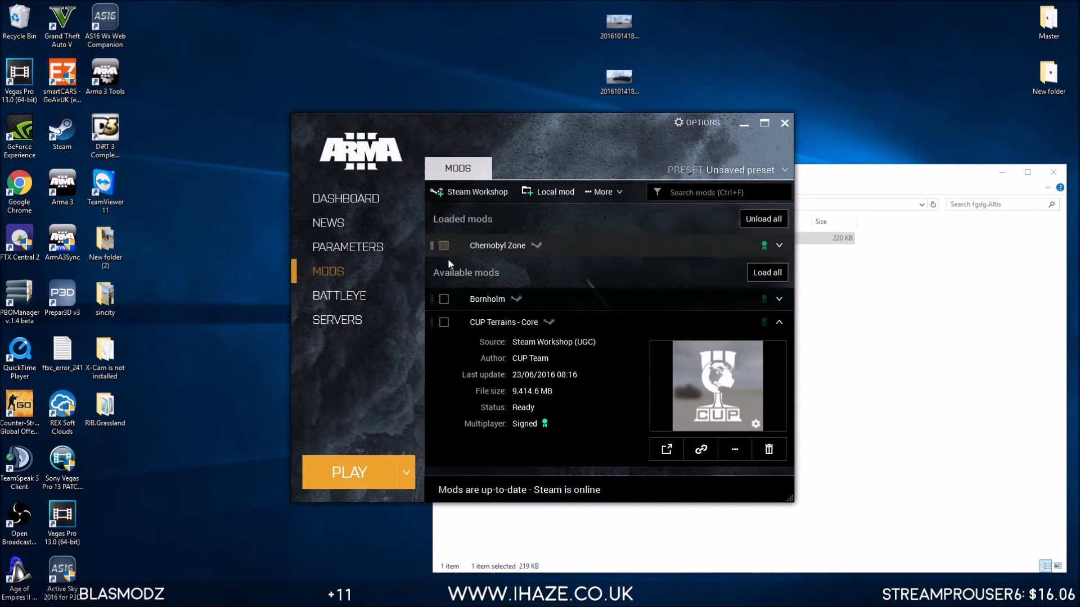
pyautogui.click(444, 307)
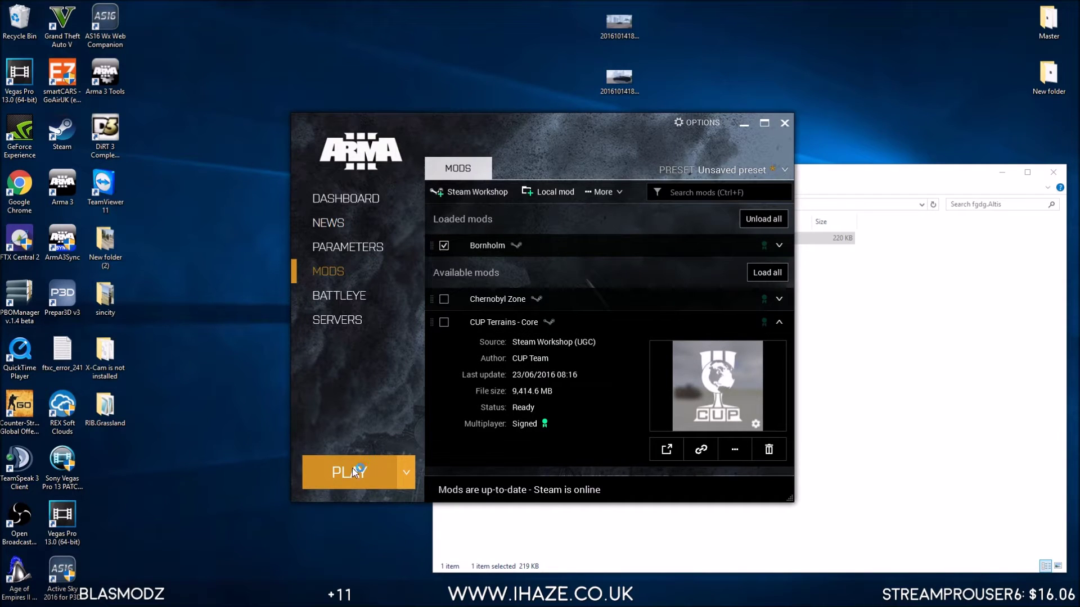
pyautogui.click(865, 438)
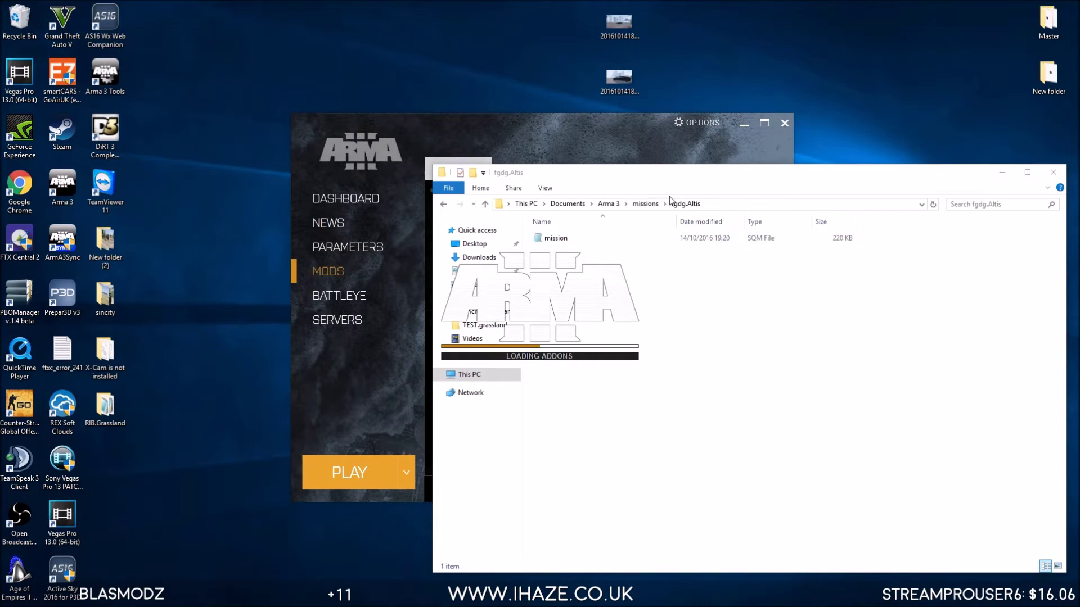
pyautogui.click(522, 123)
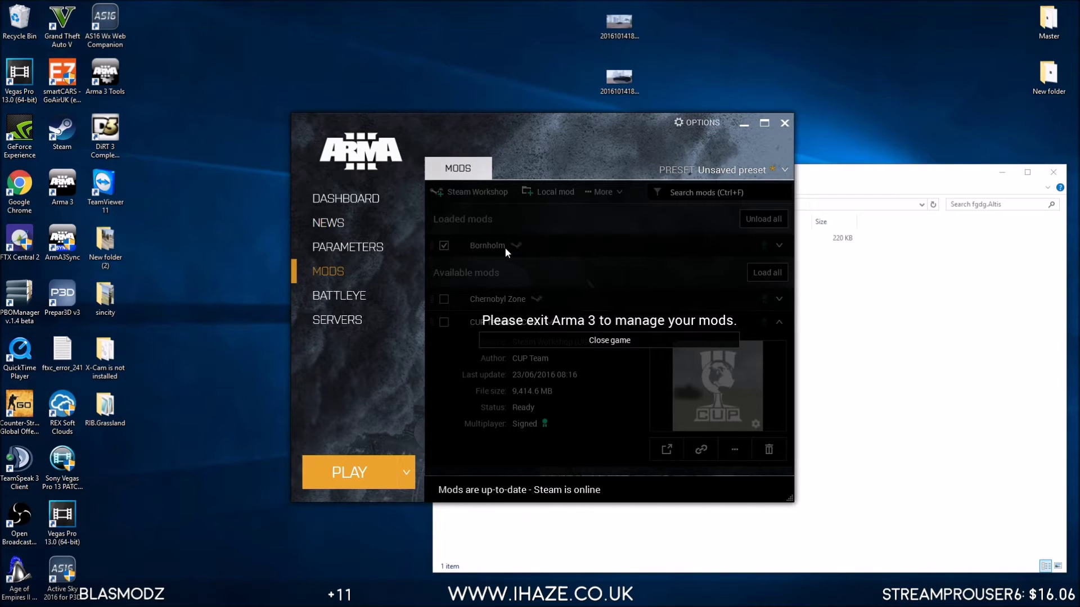
# Step: Reposition the launcher window and close the fgdg.Altis folder window
pyautogui.click(905, 363)
pyautogui.click(562, 145)
pyautogui.moveTo(645, 134); pyautogui.dragTo(421, 32)
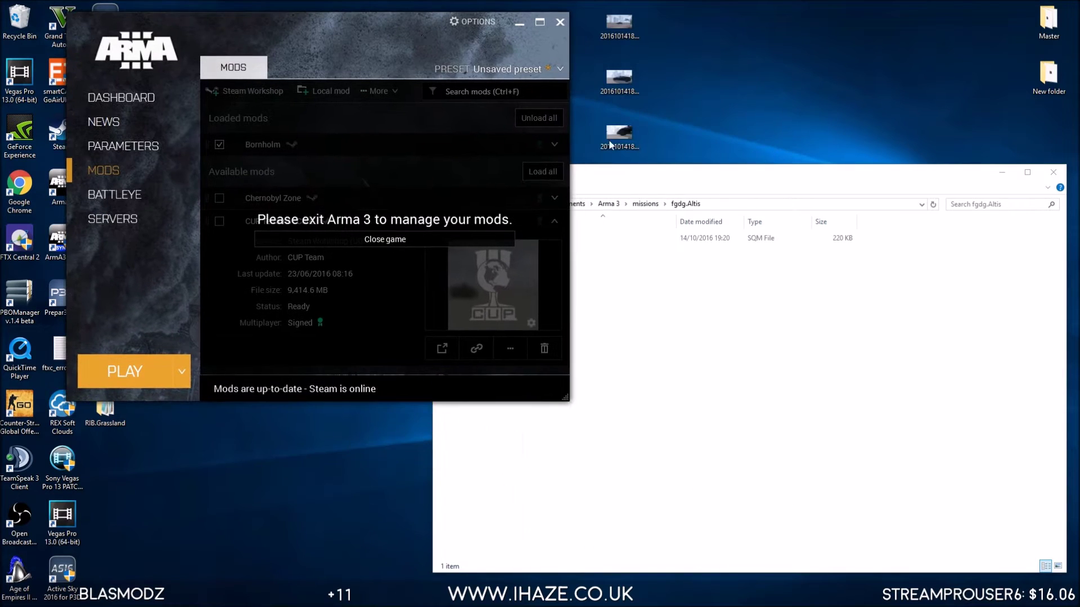
pyautogui.click(733, 376)
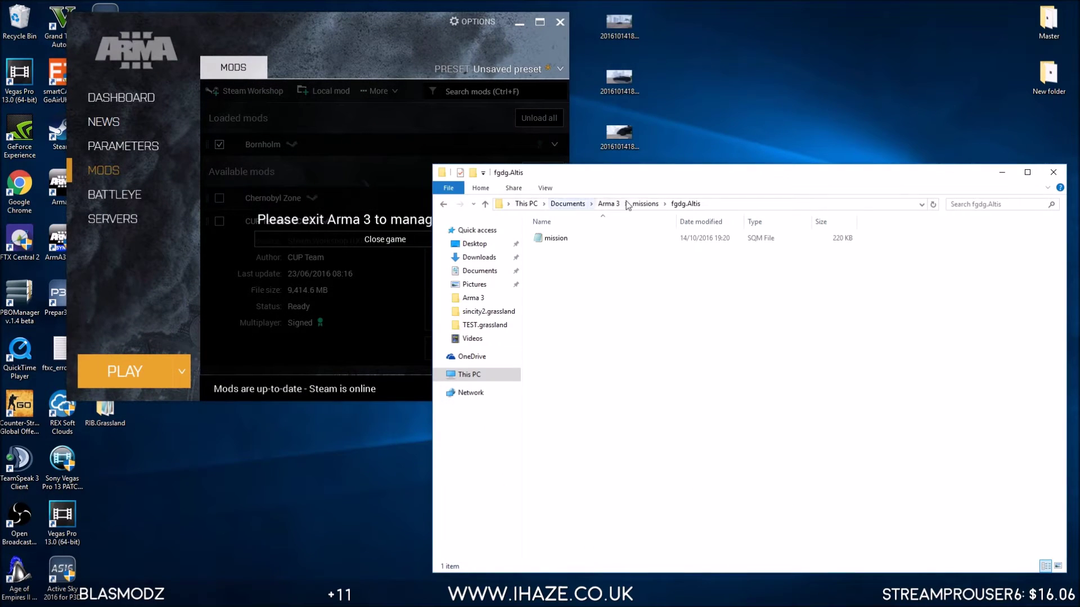
pyautogui.moveTo(640, 181); pyautogui.dragTo(522, 161)
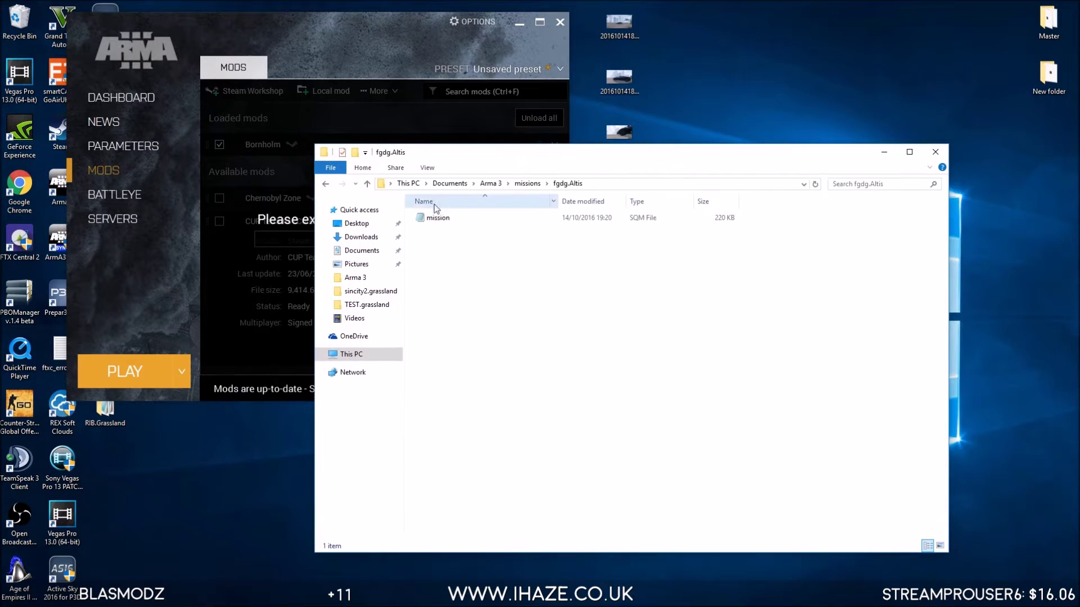
pyautogui.click(934, 153)
pyautogui.doubleClick(877, 405)
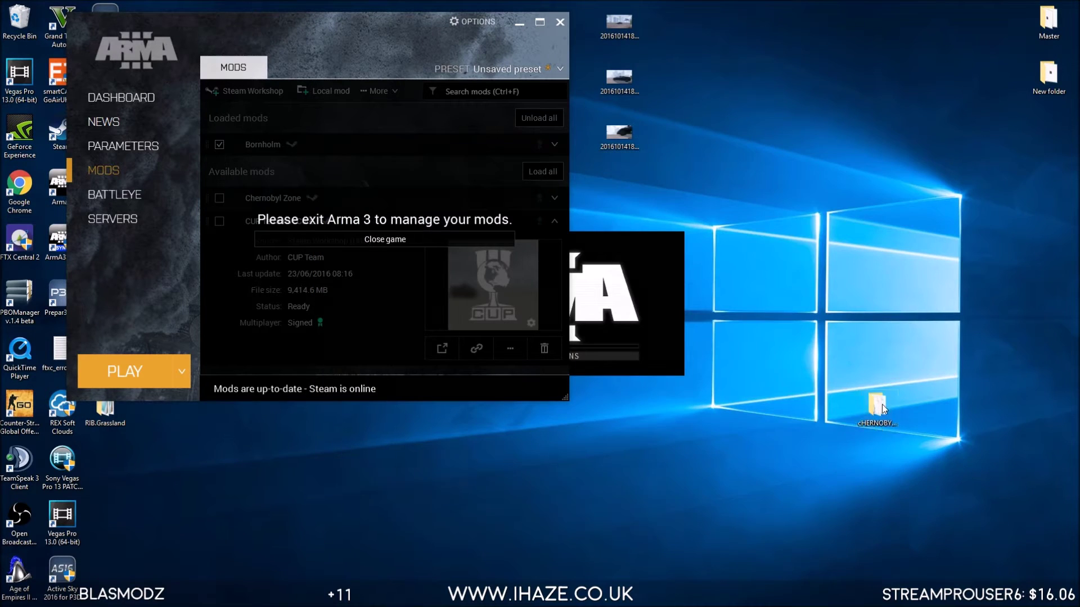
pyautogui.click(927, 157)
pyautogui.rightClick(887, 407)
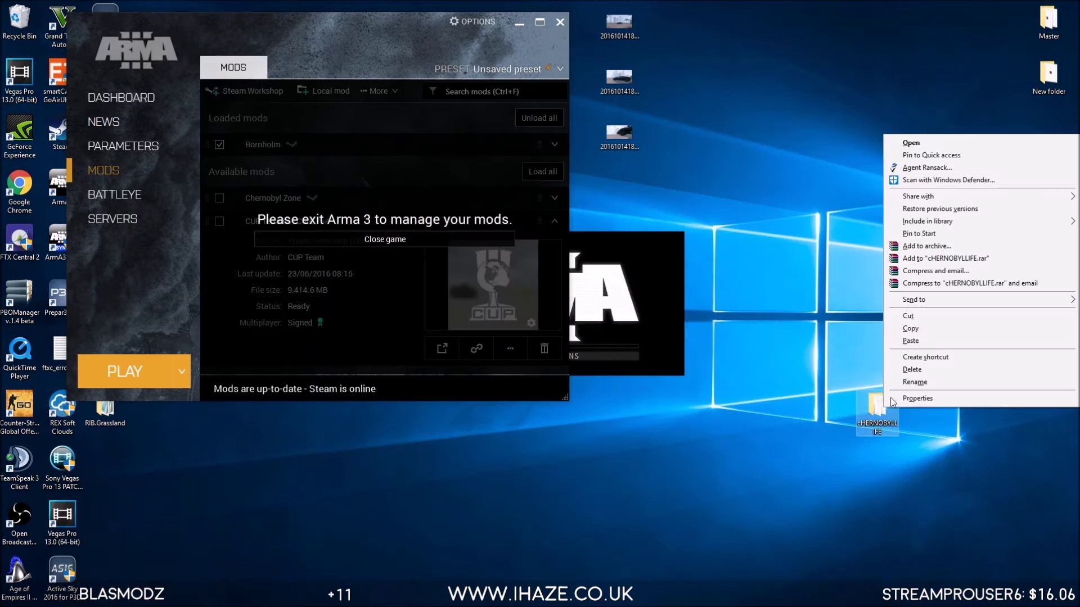
pyautogui.click(895, 386)
pyautogui.write('BORN')
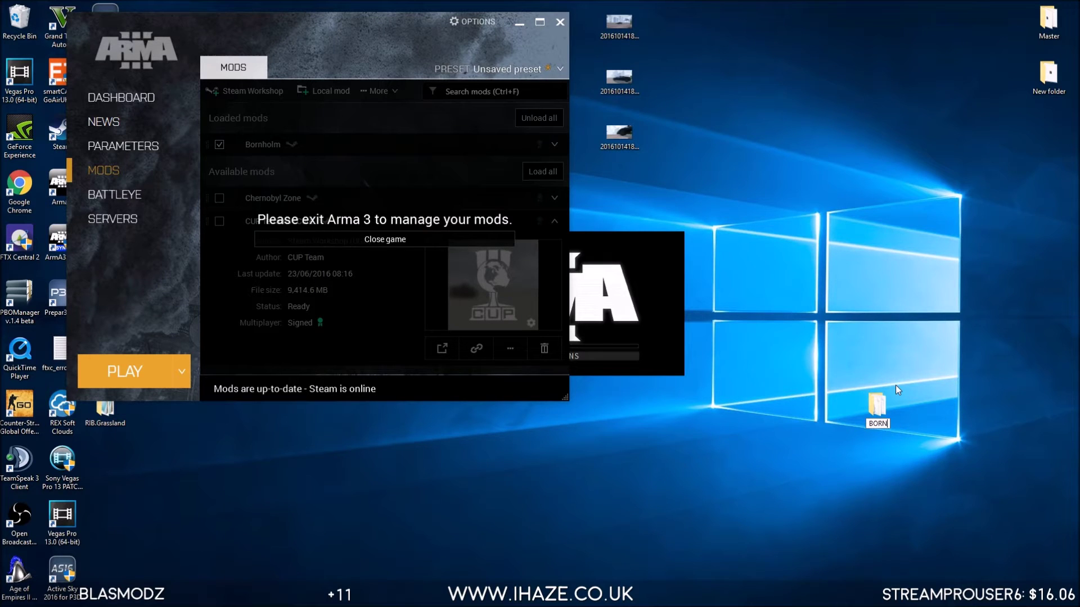
pyautogui.write('HOLM')
pyautogui.press('Return')
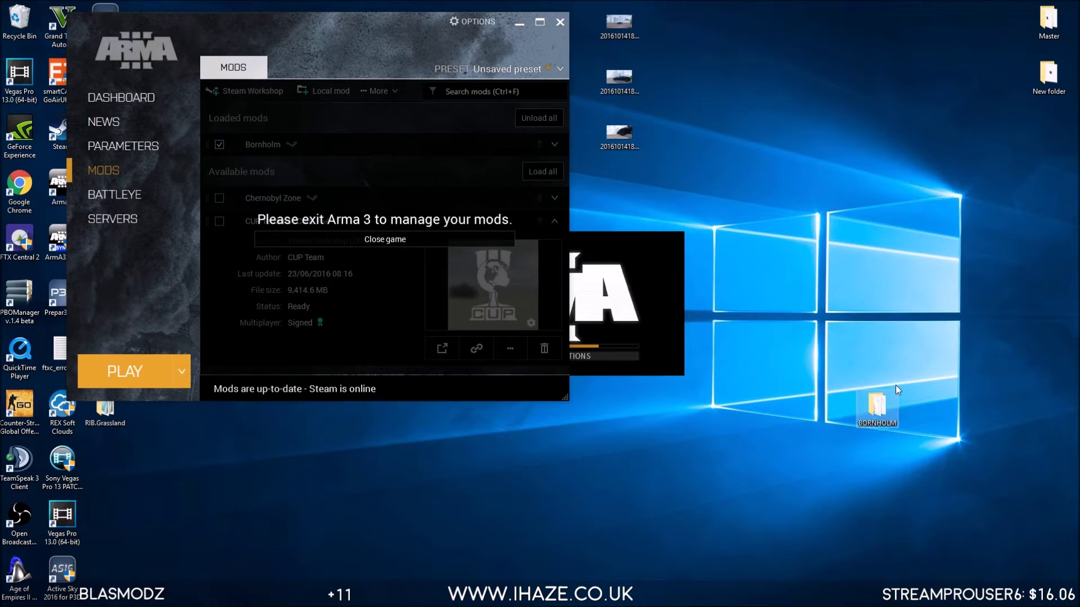
pyautogui.doubleClick(886, 408)
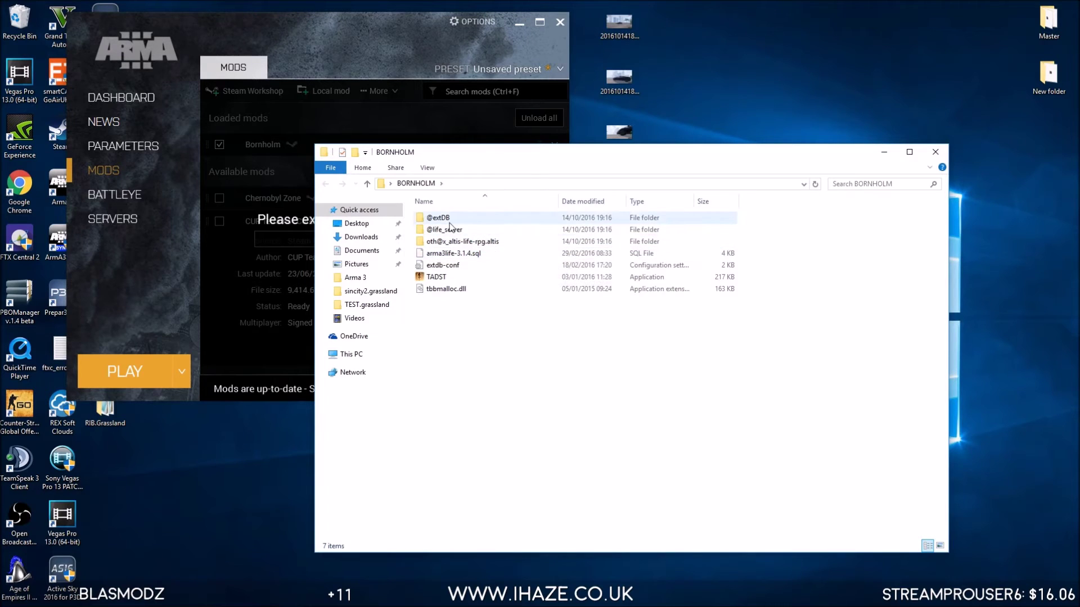
pyautogui.click(453, 243)
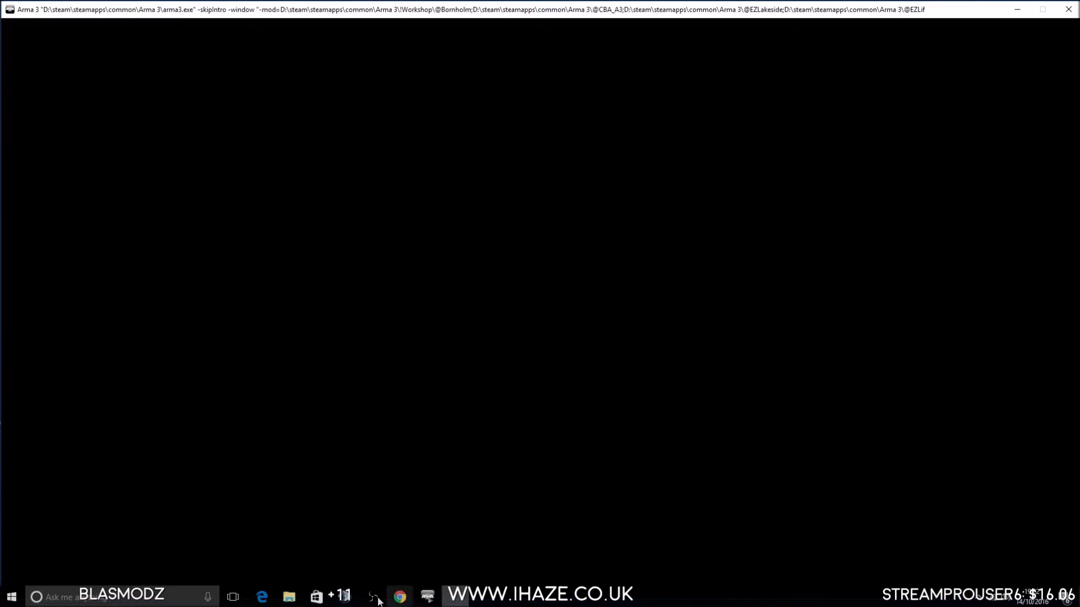
pyautogui.click(289, 596)
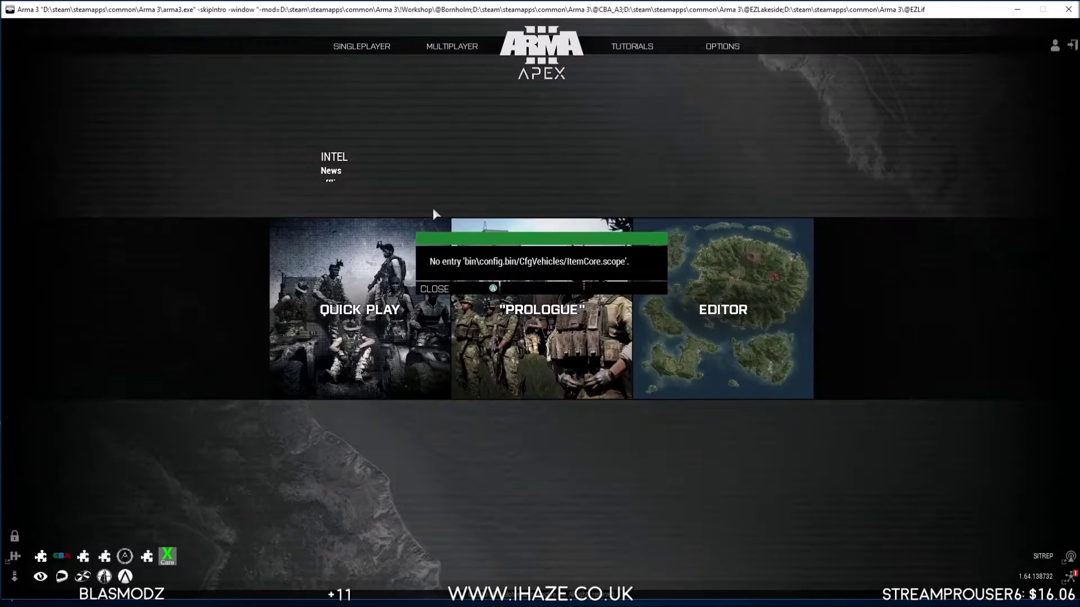
# Step: Dismiss the config error and open Altis in the Eden editor
pyautogui.click(432, 289)
pyautogui.moveTo(362, 48)
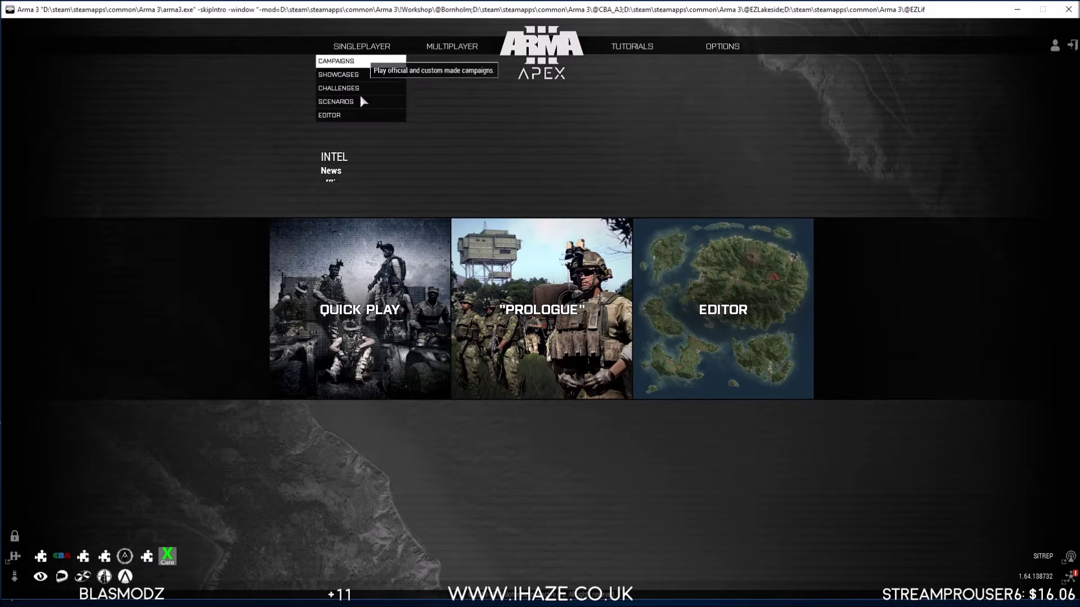
pyautogui.click(346, 116)
pyautogui.click(362, 247)
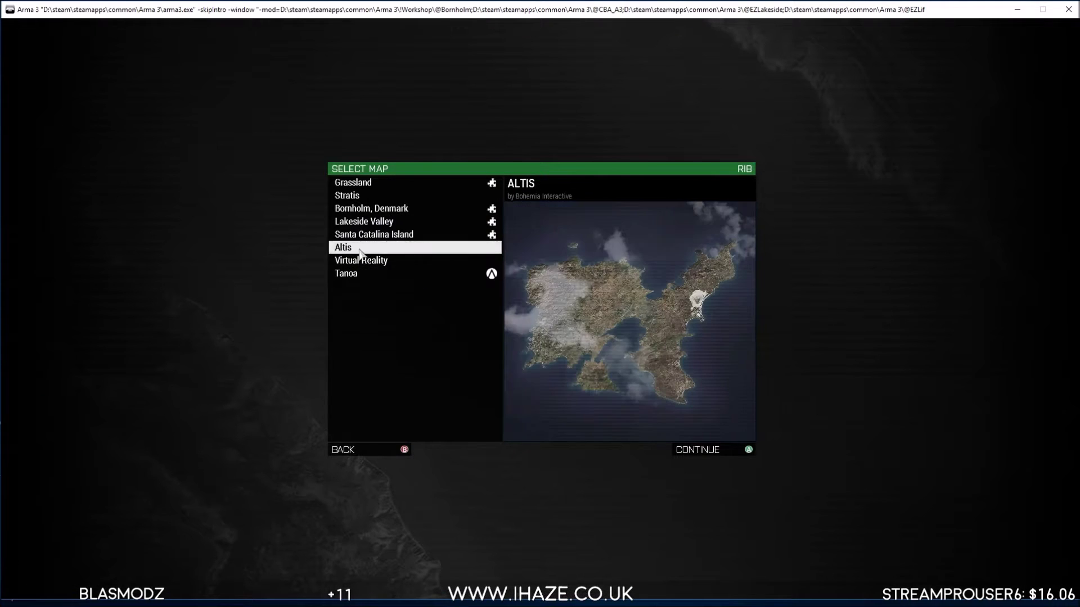
pyautogui.doubleClick(364, 248)
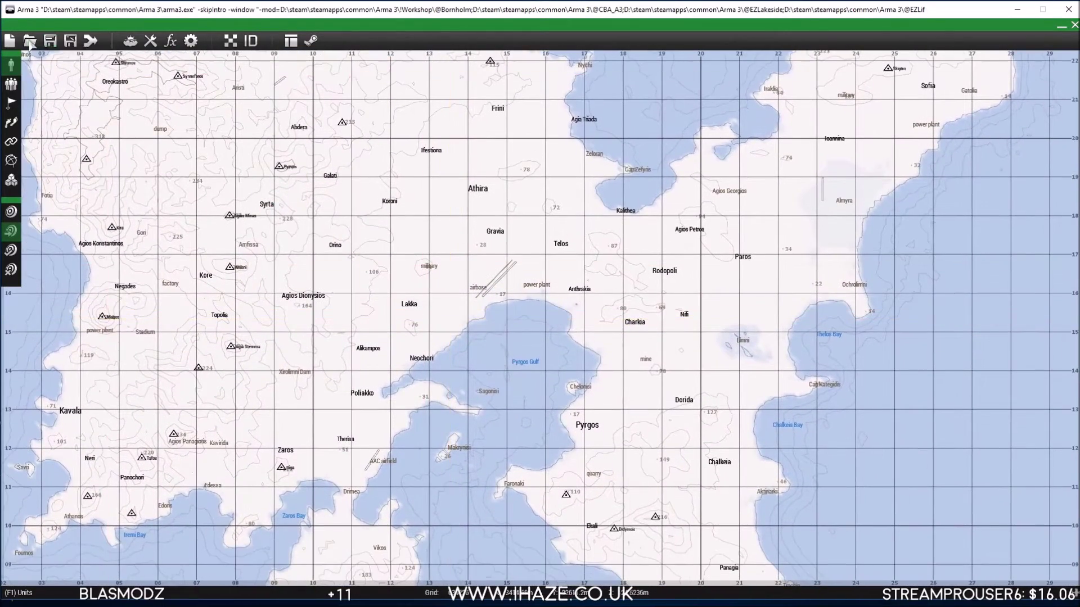
# Step: Load the saved fgdg mission and dismiss the No entry error
pyautogui.click(29, 41)
pyautogui.click(368, 213)
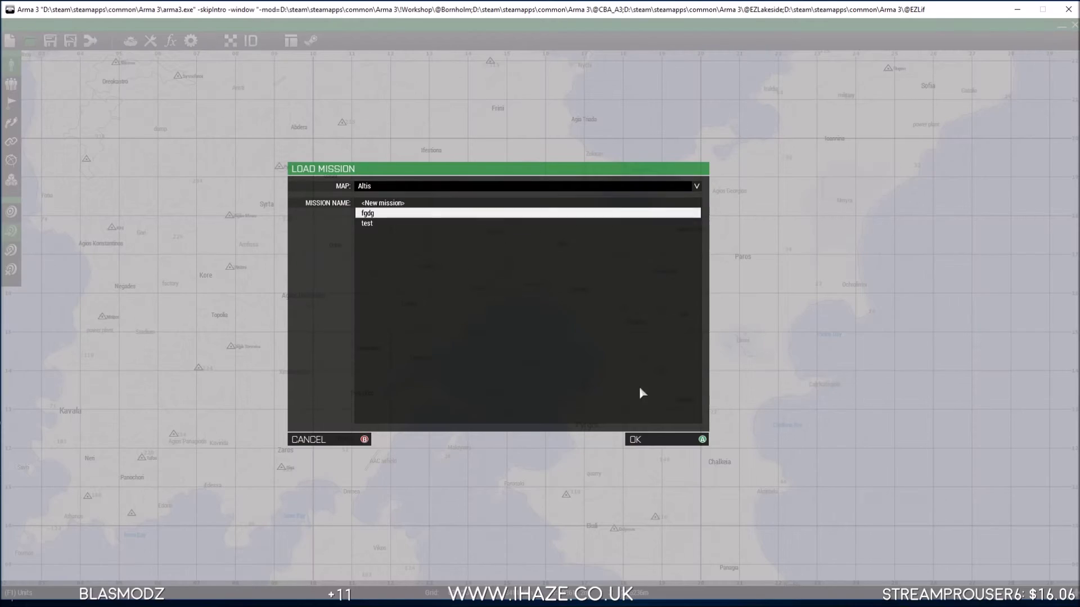
pyautogui.click(636, 439)
pyautogui.click(456, 289)
pyautogui.scroll(-8, 462, 295)
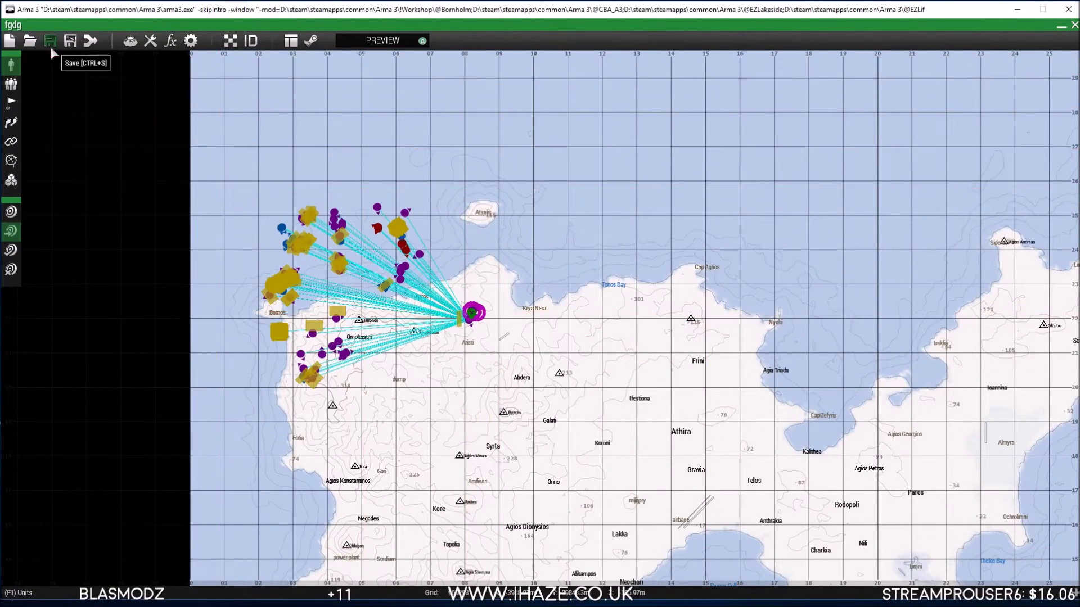
# Step: Reload the fgdg mission with the map set to Bornholm, Denmark
pyautogui.click(30, 40)
pyautogui.click(370, 187)
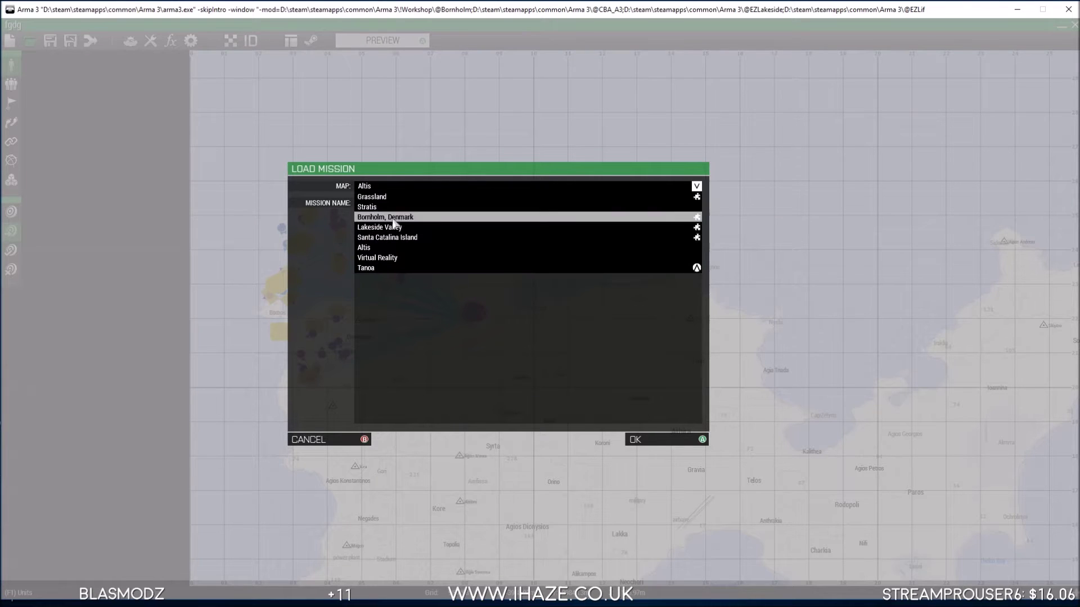
pyautogui.click(390, 218)
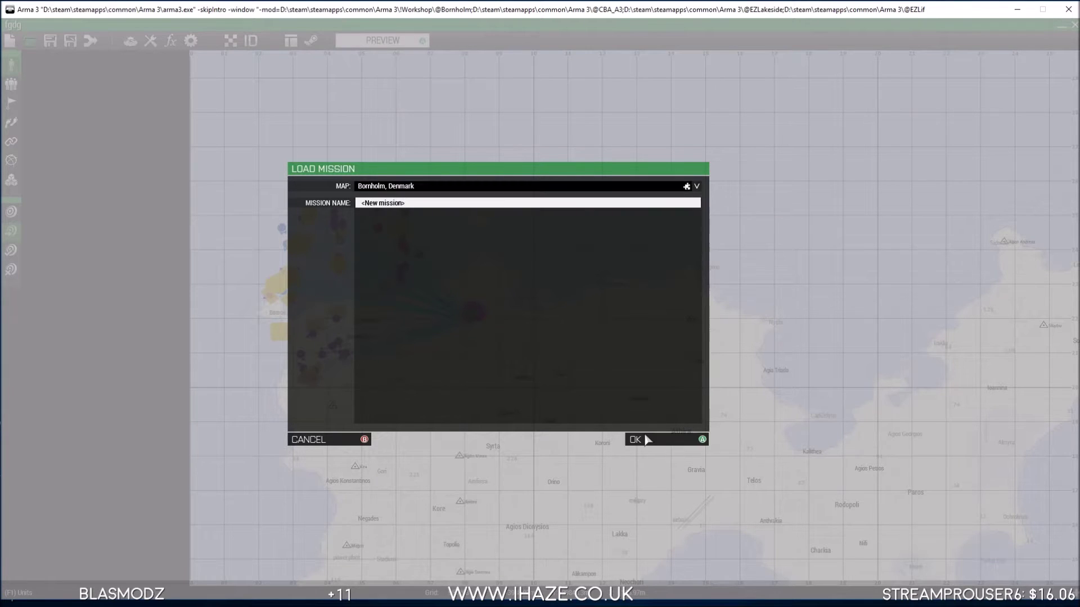
pyautogui.click(647, 440)
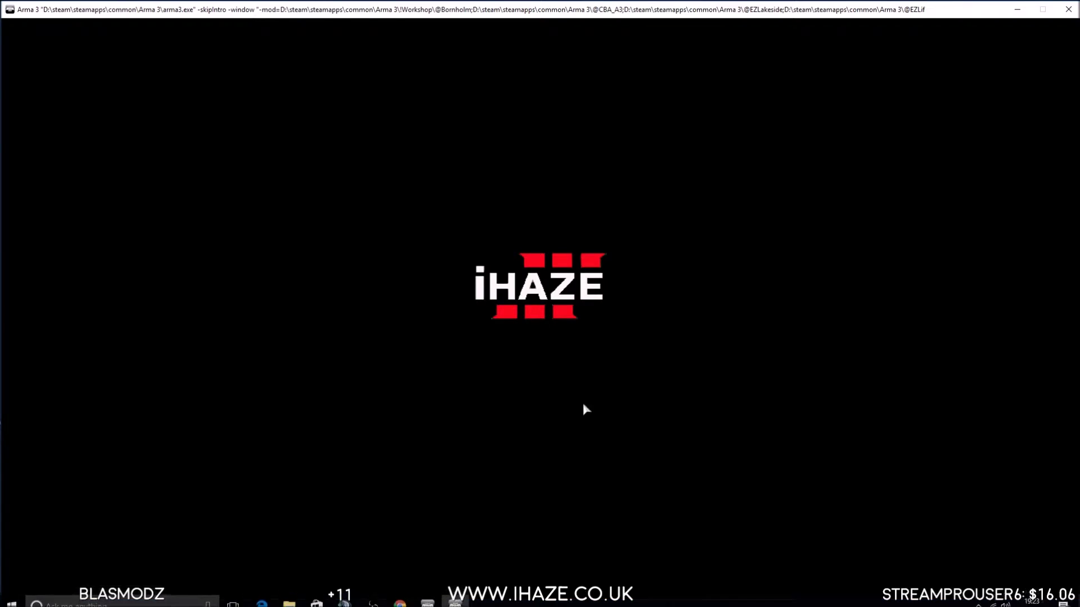
pyautogui.scroll(-5, 550, 388)
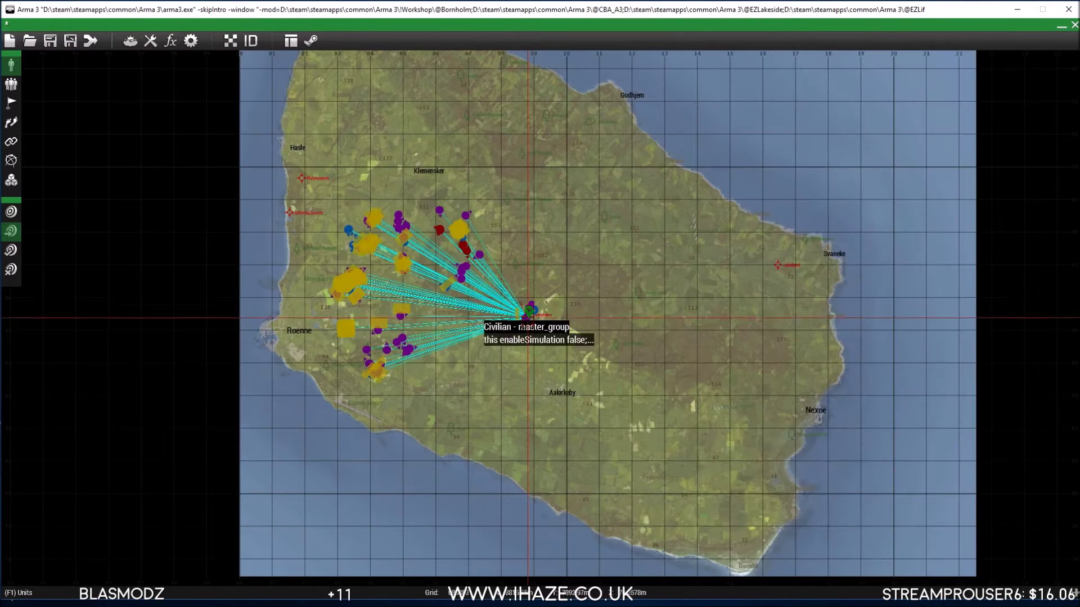
pyautogui.scroll(2, 534, 310)
pyautogui.moveTo(573, 308); pyautogui.dragTo(722, 285)
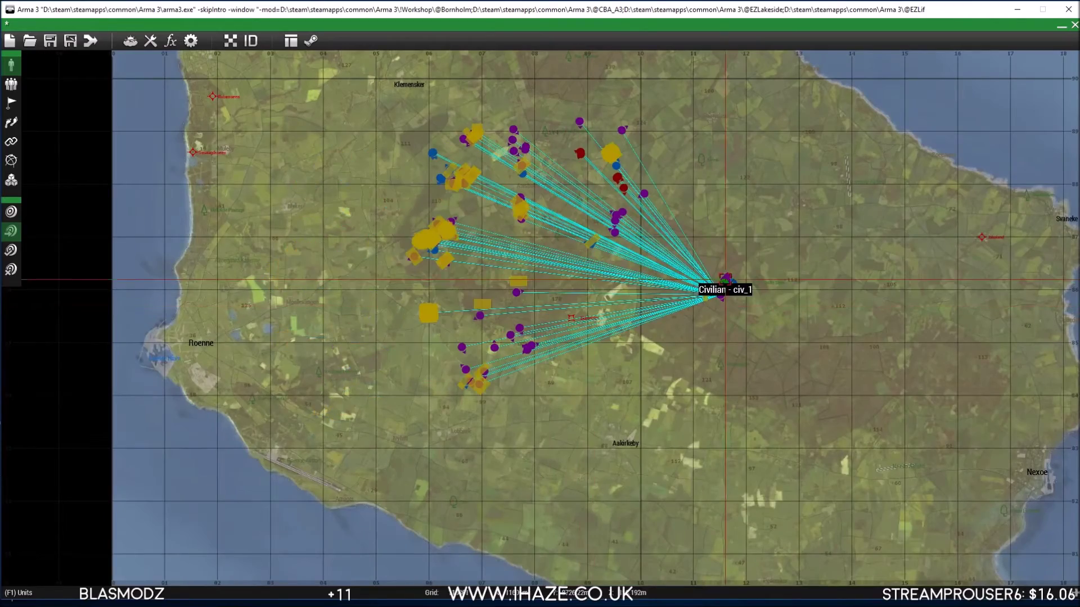
pyautogui.click(12, 161)
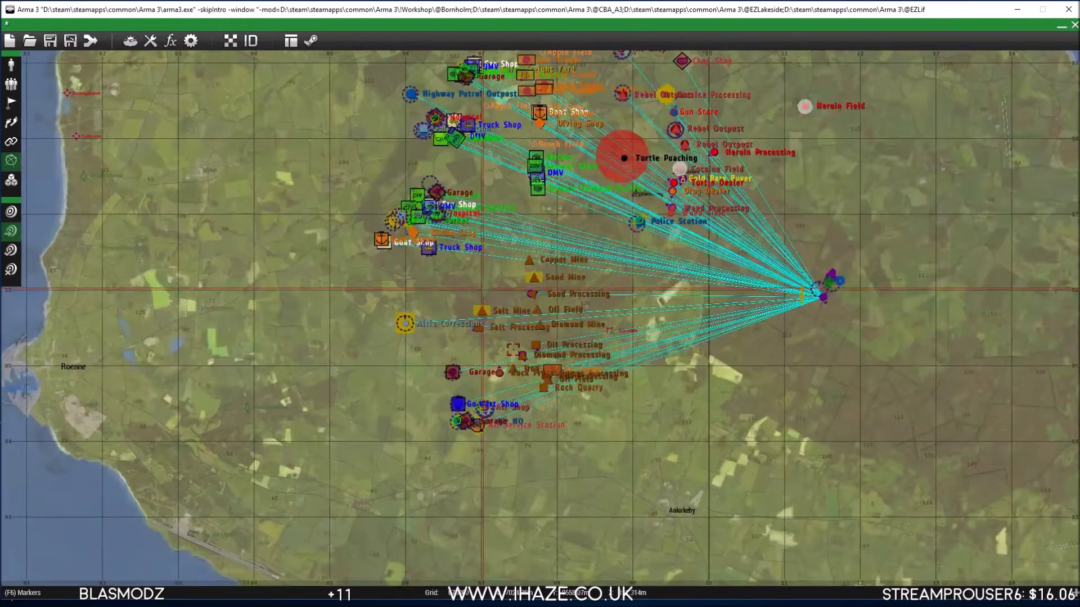
pyautogui.scroll(4, 416, 352)
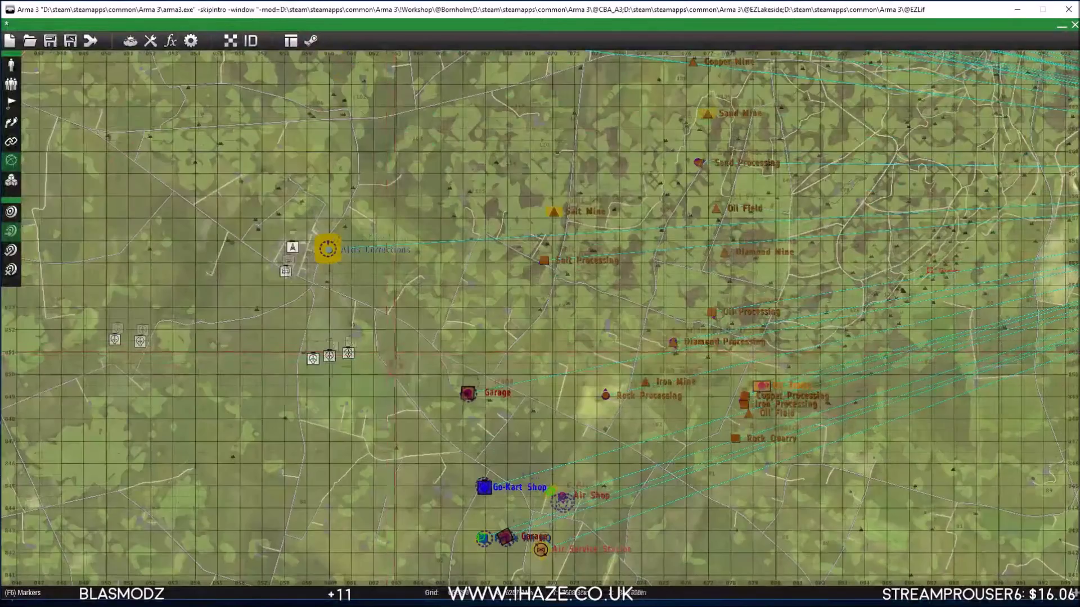
pyautogui.scroll(2, 448, 382)
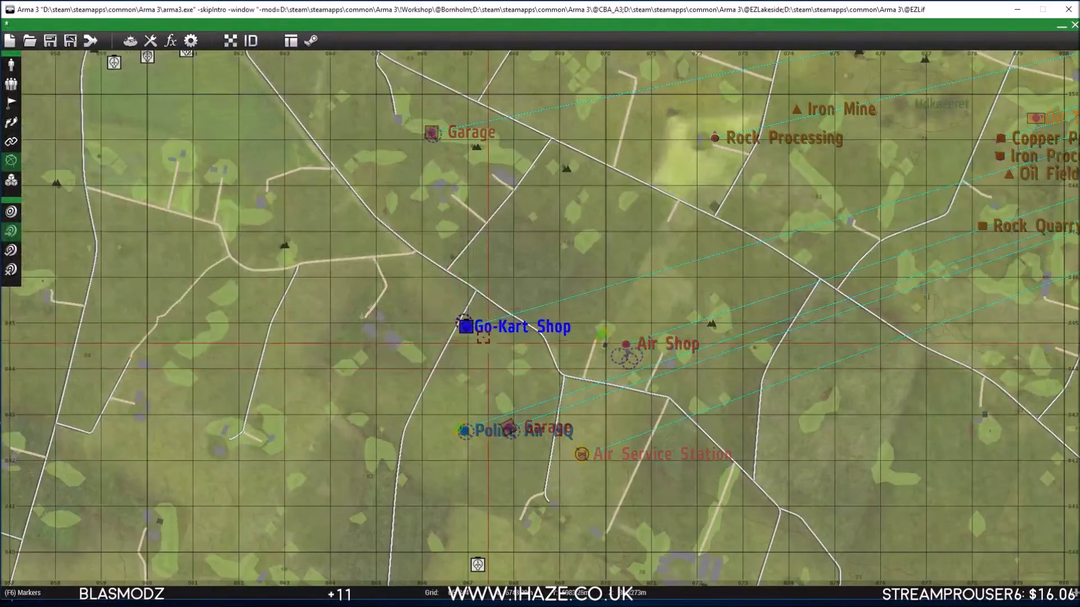
pyautogui.scroll(1, 419, 383)
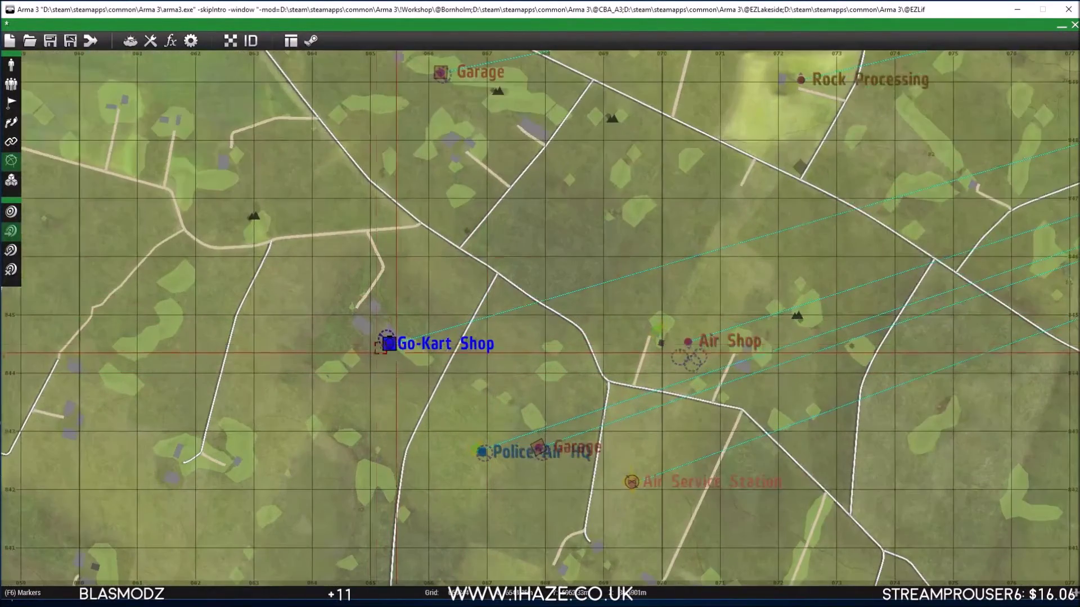
pyautogui.scroll(-5, 427, 378)
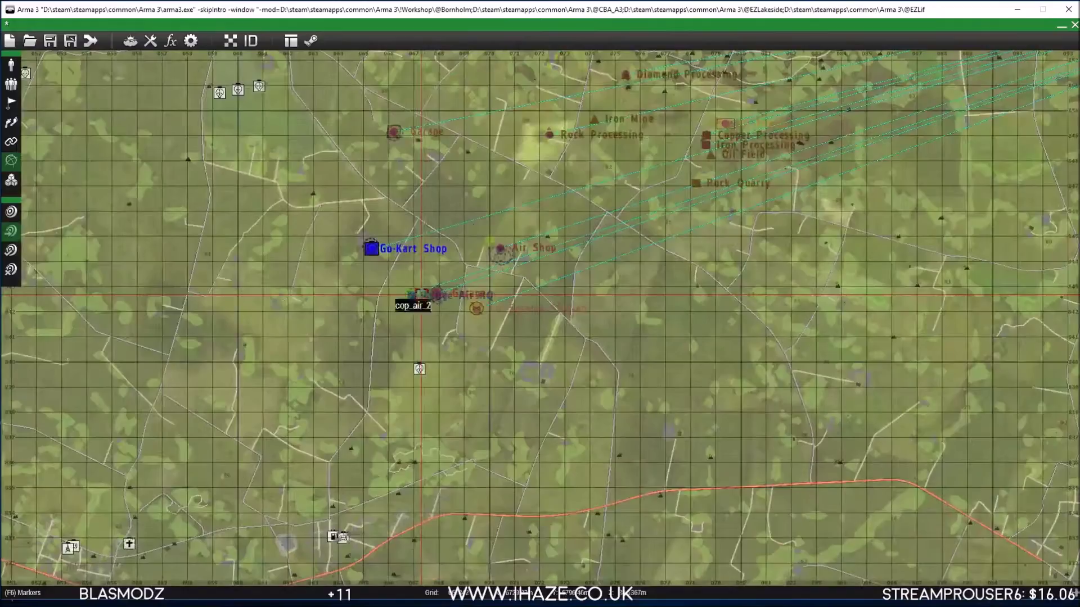
pyautogui.scroll(-5, 427, 295)
pyautogui.scroll(2, 626, 361)
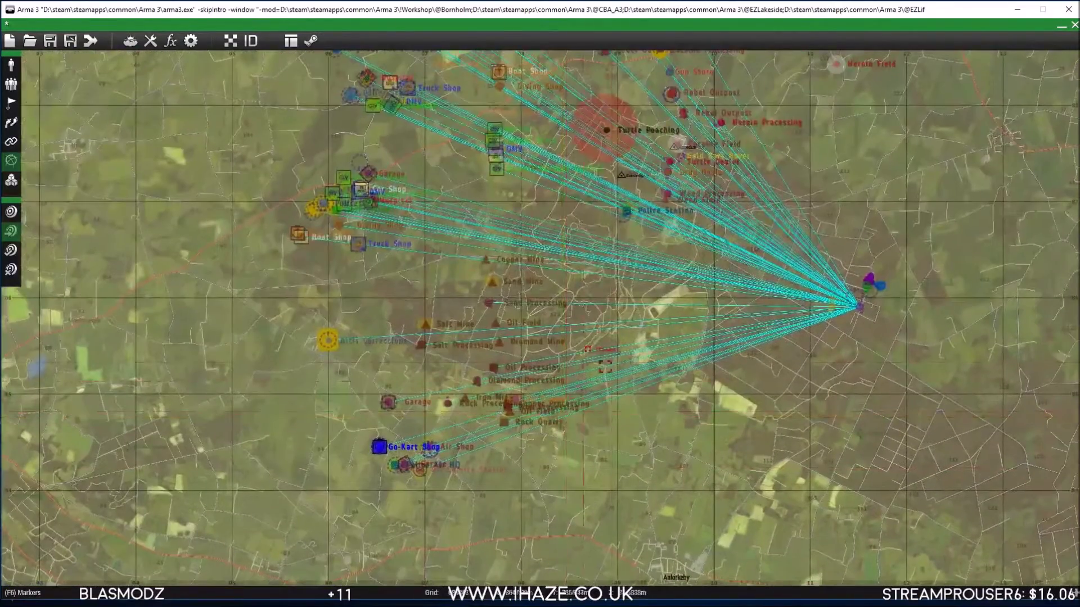
pyautogui.scroll(1, 626, 360)
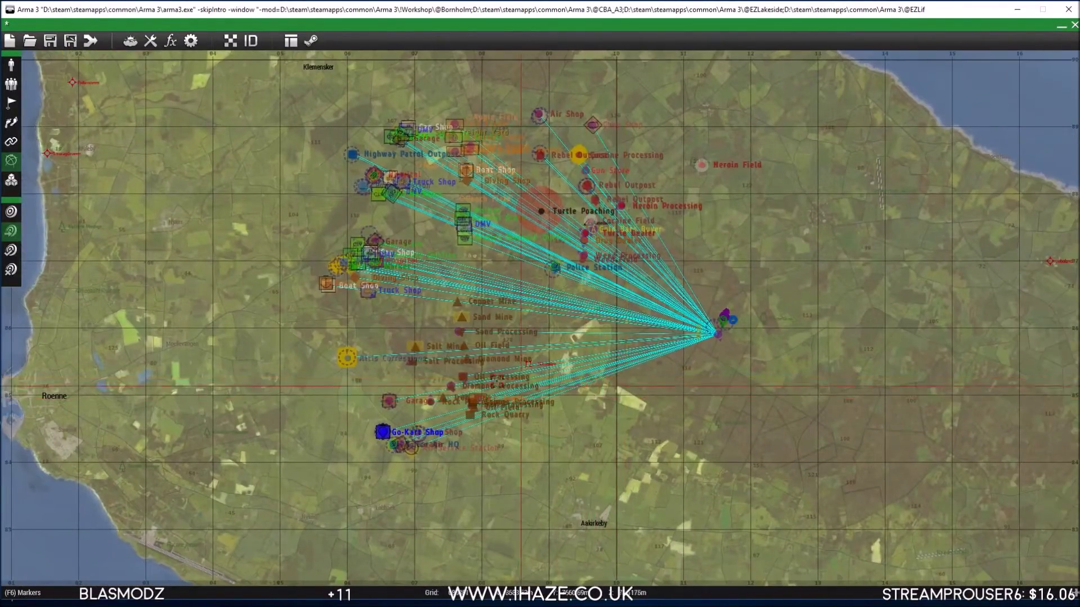
pyautogui.scroll(2, 488, 326)
pyautogui.scroll(1, 488, 326)
pyautogui.scroll(-5, 551, 345)
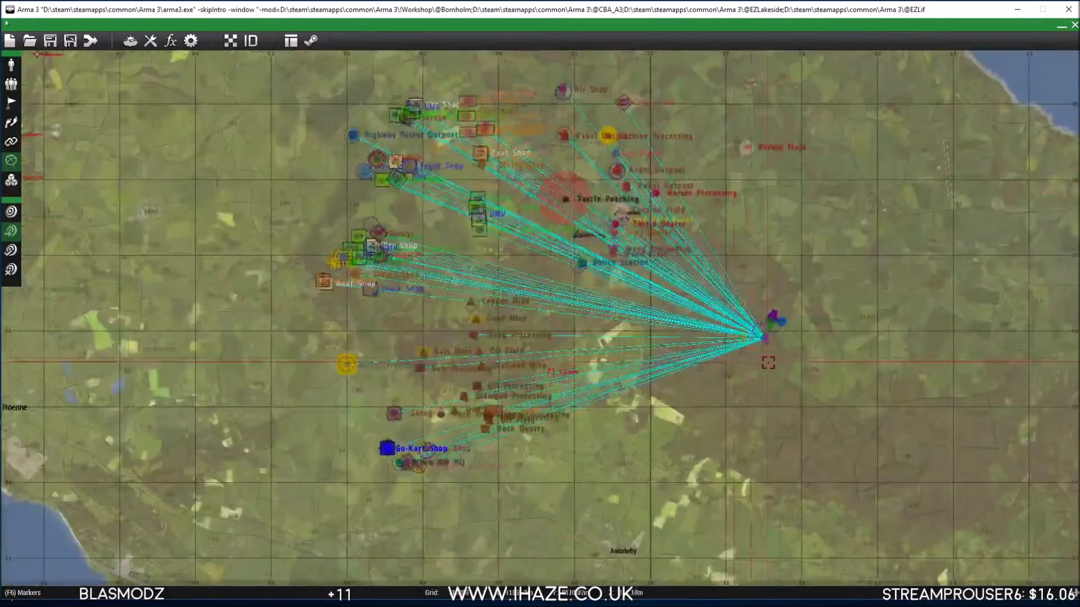
pyautogui.scroll(10, 550, 345)
pyautogui.scroll(5, 793, 345)
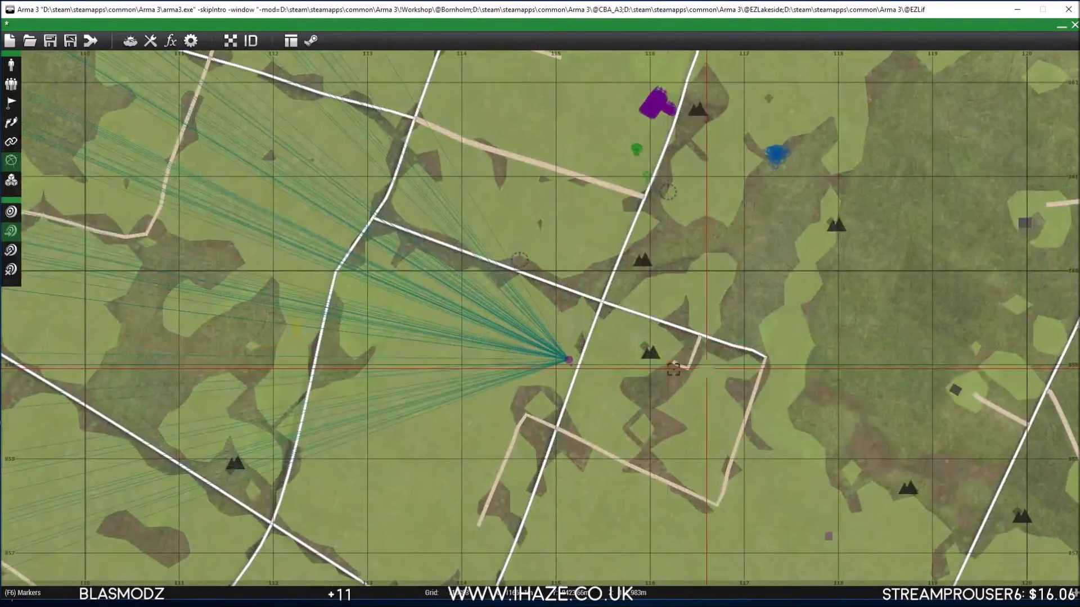
# Step: Set Control to Playable for medic_4 and medic_1
pyautogui.click(569, 360)
pyautogui.click(648, 108)
pyautogui.scroll(-3, 648, 108)
pyautogui.scroll(10, 646, 135)
pyautogui.doubleClick(528, 304)
pyautogui.click(457, 289)
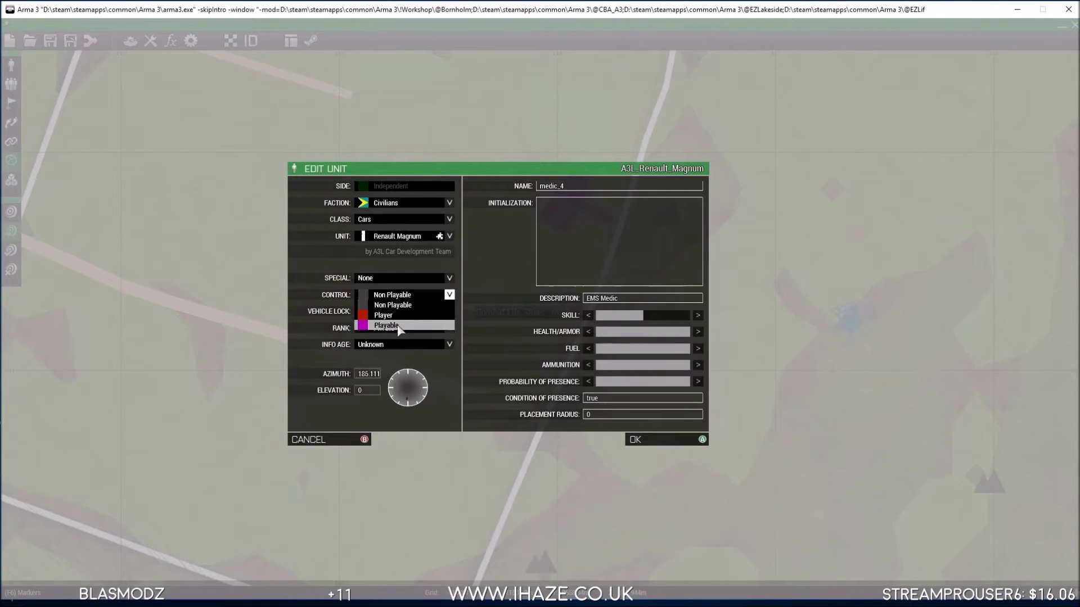
pyautogui.click(400, 325)
pyautogui.click(635, 439)
pyautogui.scroll(5, 636, 434)
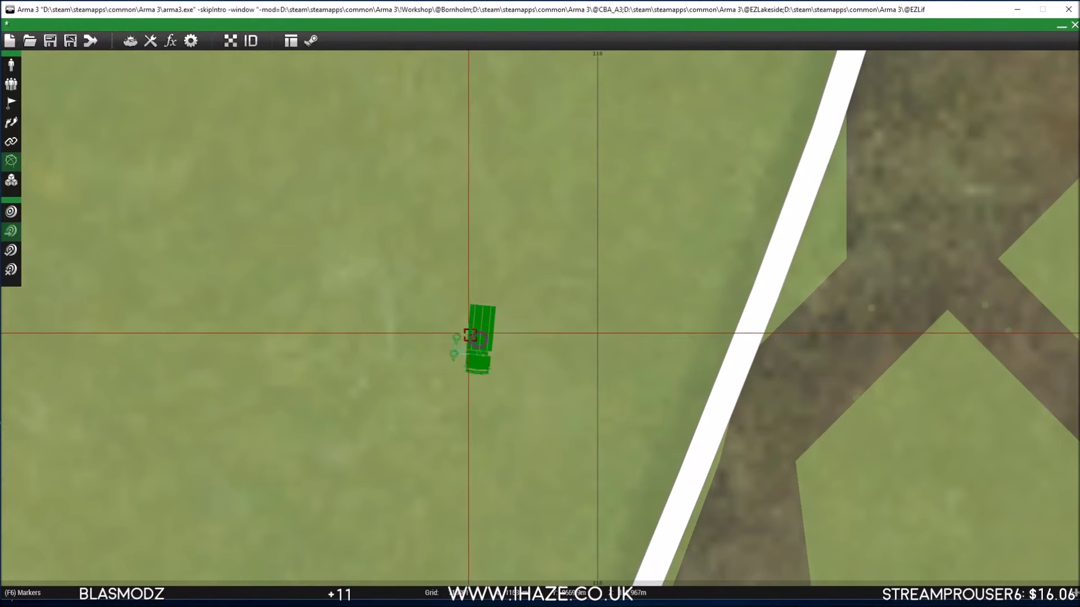
pyautogui.doubleClick(453, 351)
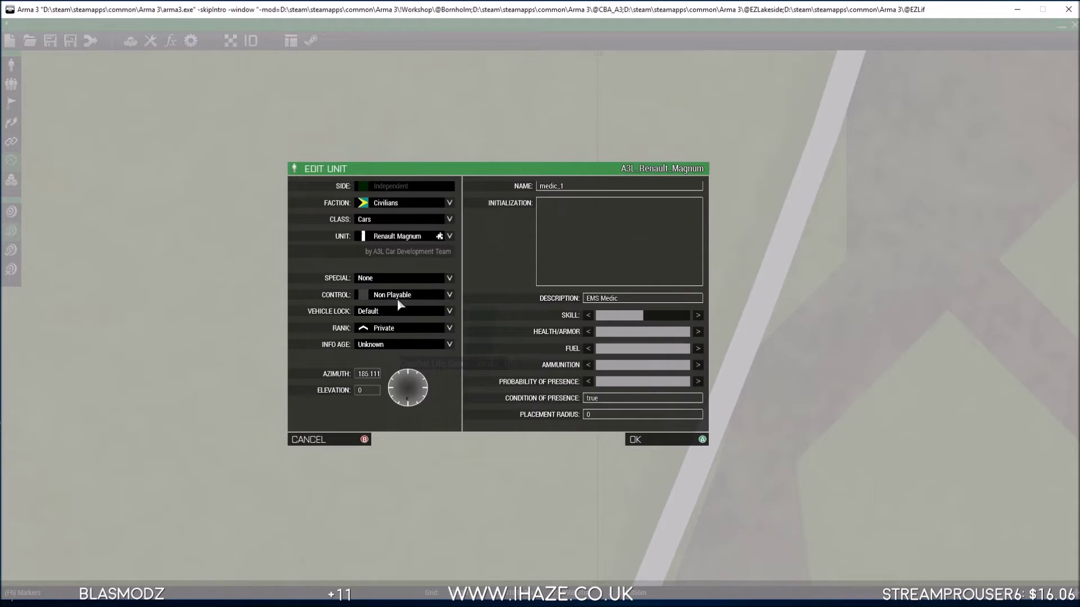
pyautogui.click(405, 329)
pyautogui.click(646, 438)
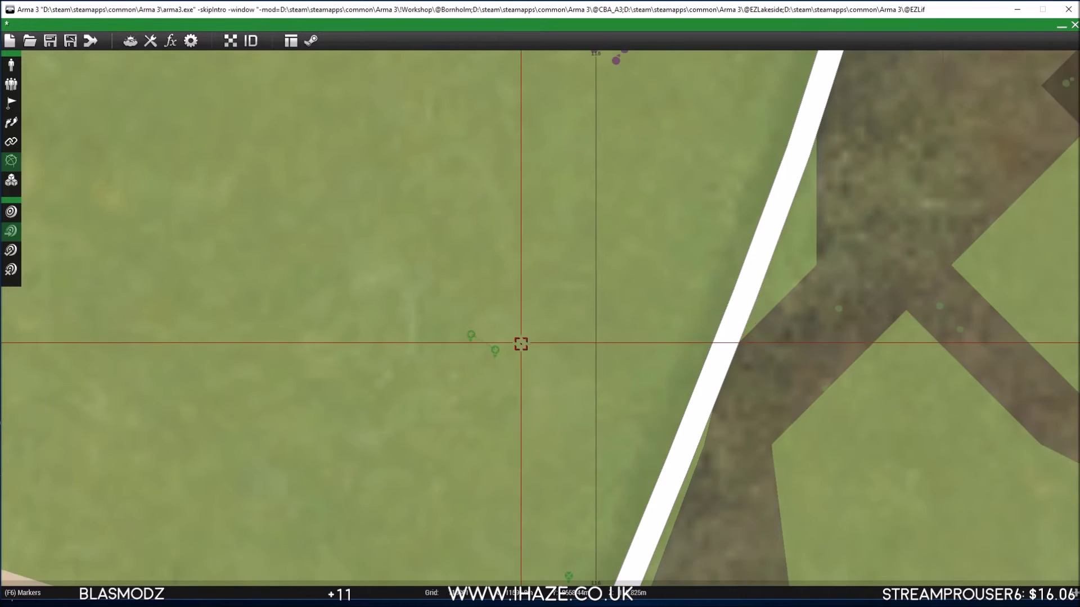
# Step: Set Control to Playable for civilian civ_71
pyautogui.scroll(-3, 521, 345)
pyautogui.scroll(3, 537, 329)
pyautogui.scroll(1, 536, 329)
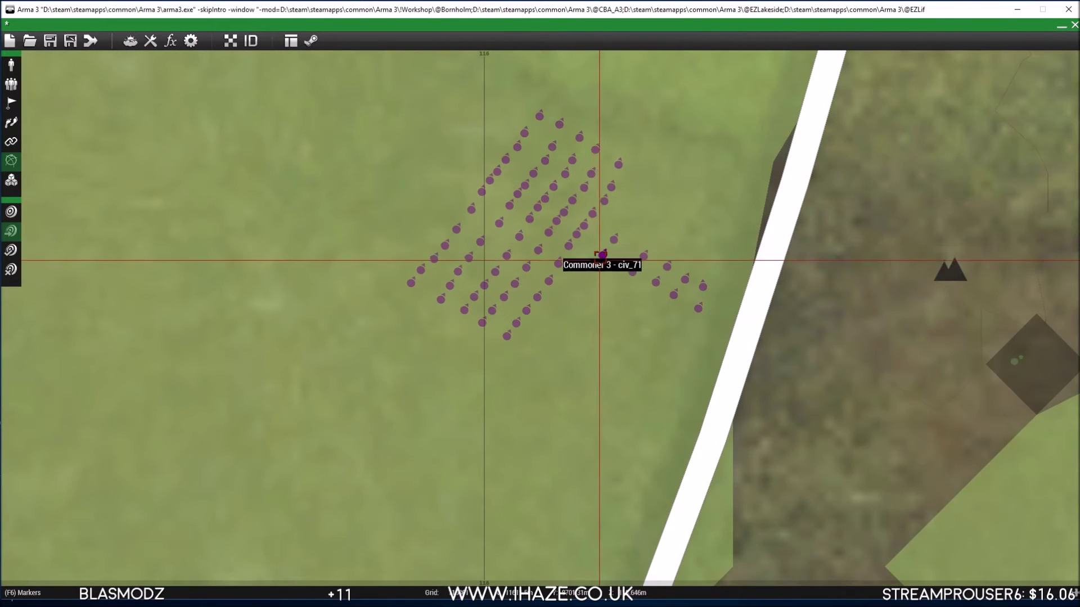
pyautogui.doubleClick(556, 273)
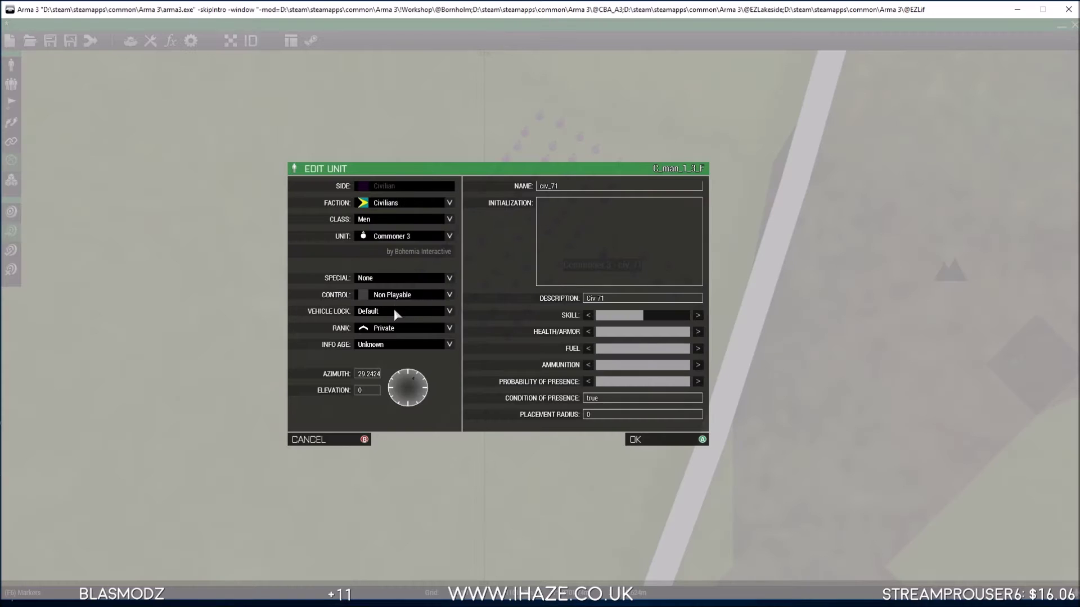
pyautogui.click(403, 298)
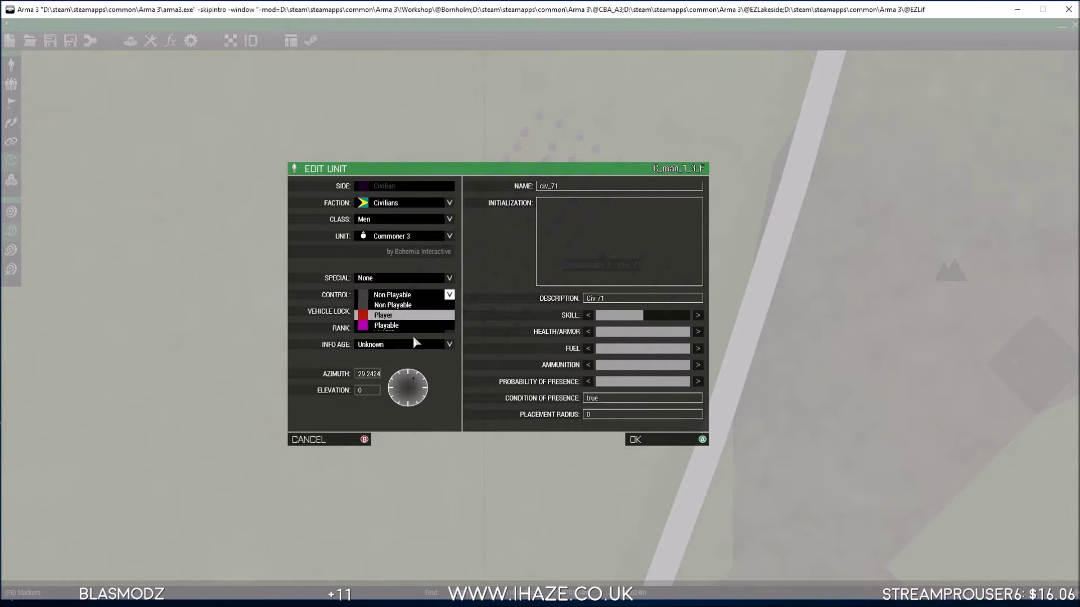
pyautogui.click(401, 326)
pyautogui.click(633, 440)
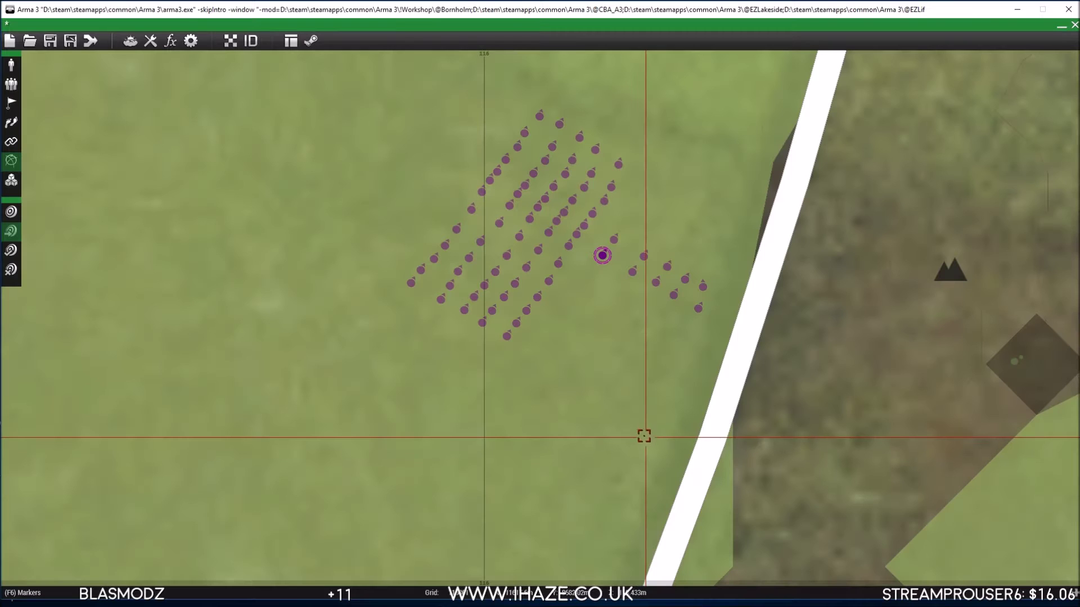
# Step: Set civ_72 to Playable and reopen its settings to confirm
pyautogui.doubleClick(603, 256)
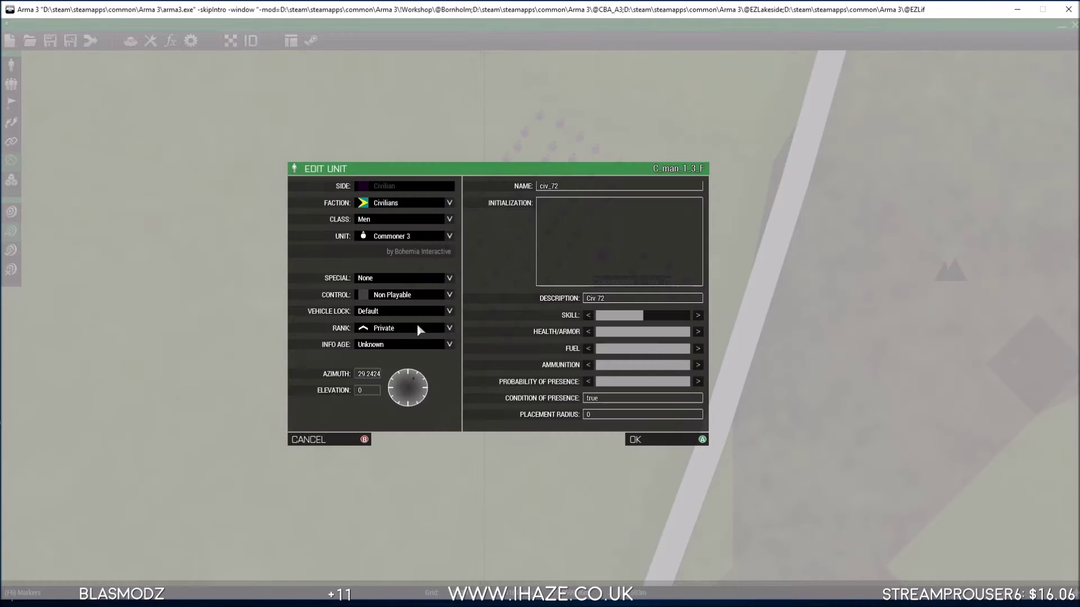
pyautogui.click(401, 325)
pyautogui.click(664, 440)
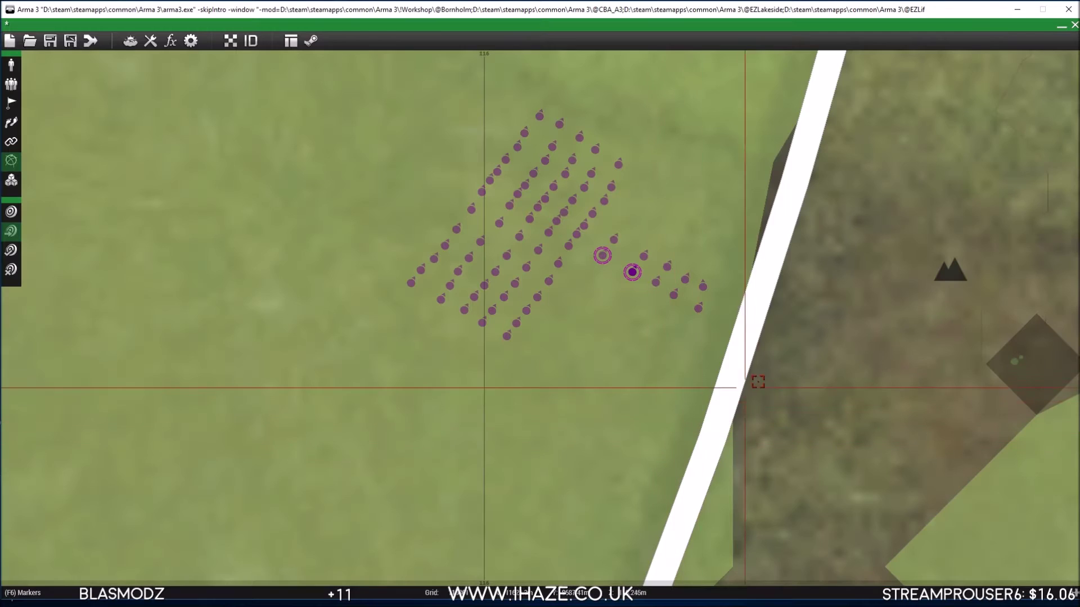
pyautogui.doubleClick(496, 259)
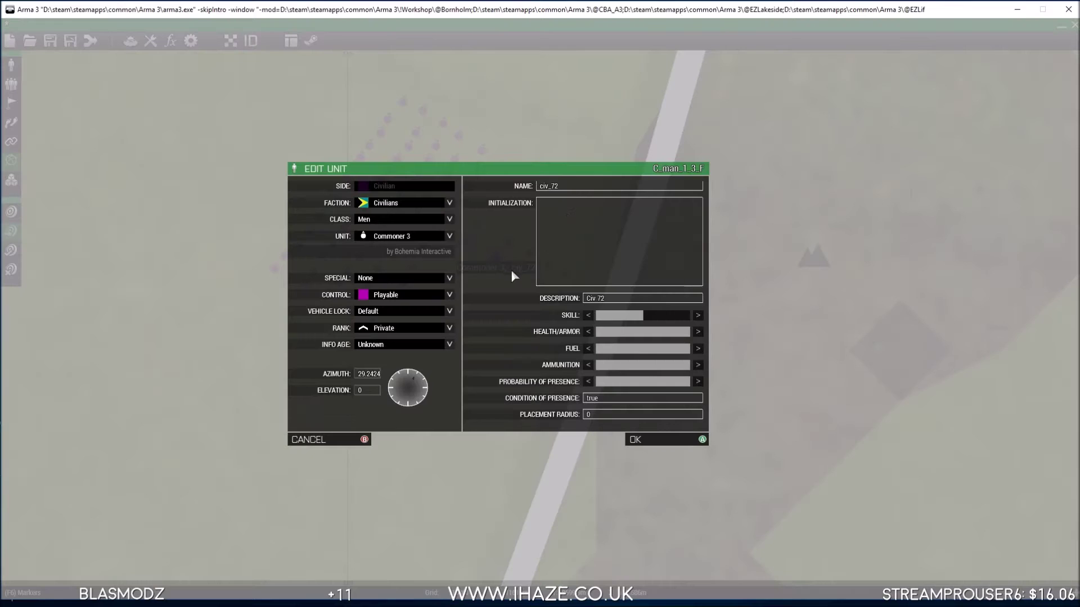
pyautogui.click(361, 439)
pyautogui.scroll(-2, 509, 349)
pyautogui.scroll(5, 514, 307)
pyautogui.scroll(-4, 514, 307)
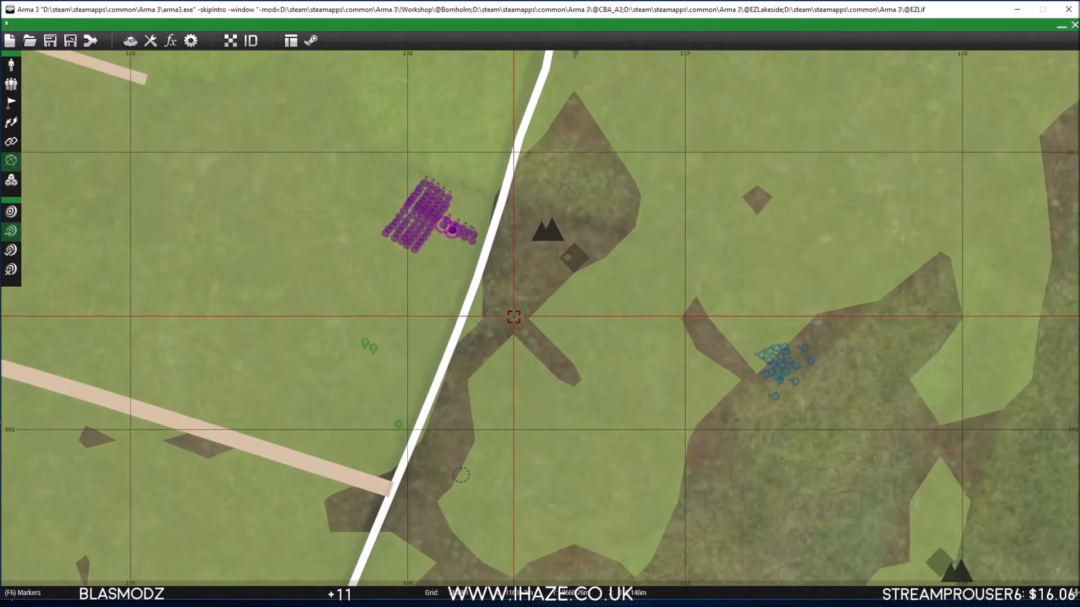
# Step: Set Control to Playable for police unit cop_1
pyautogui.doubleClick(700, 376)
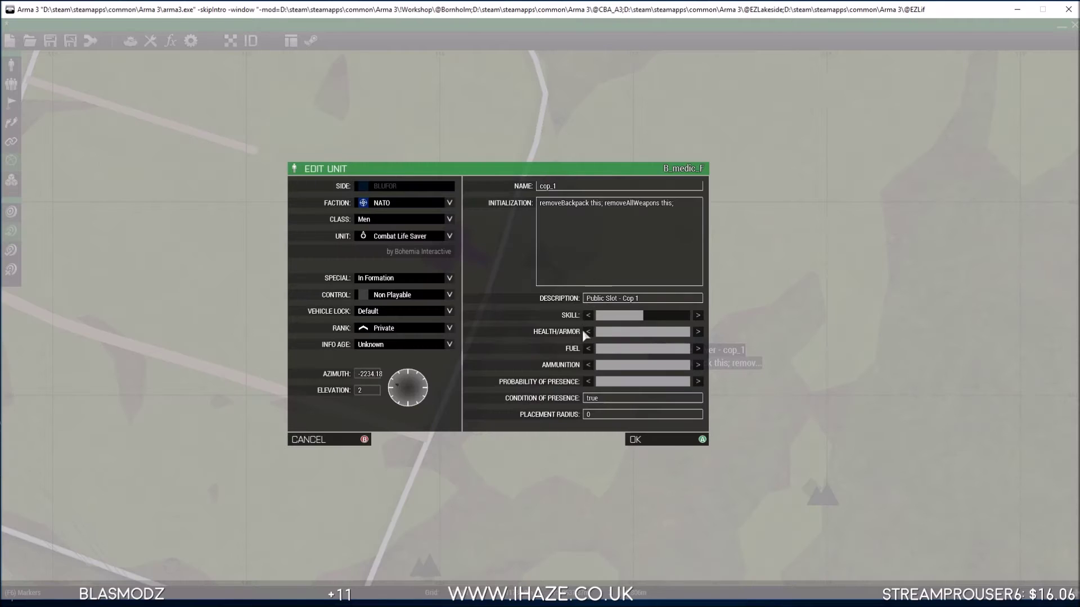
pyautogui.click(402, 295)
pyautogui.click(397, 326)
pyautogui.click(674, 440)
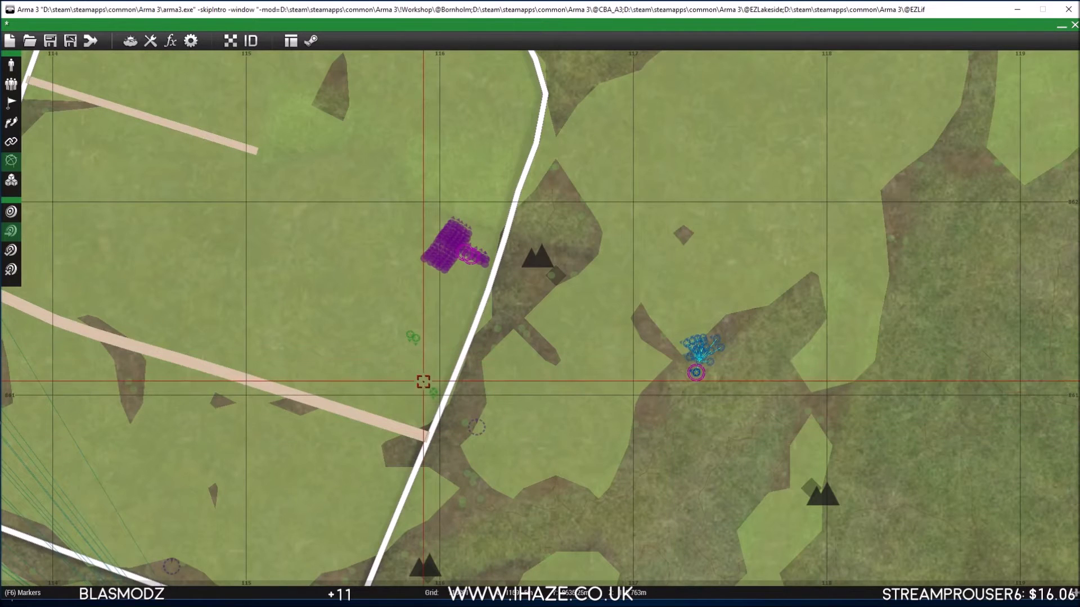
# Step: Change medic_2 to faction AAF, class Men, making it an AAF Rifleman
pyautogui.doubleClick(423, 344)
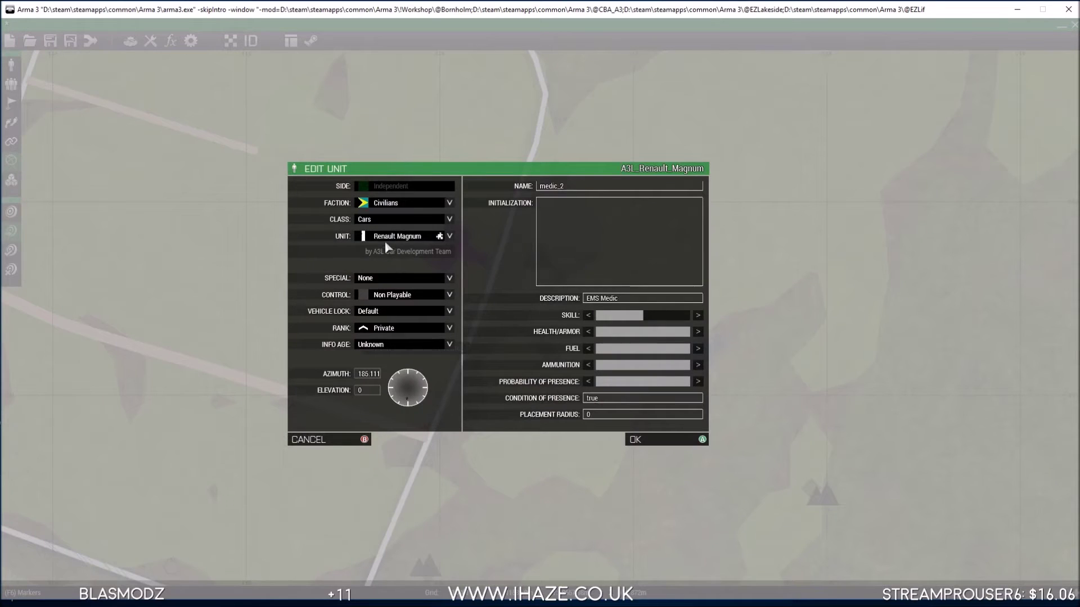
pyautogui.click(391, 220)
pyautogui.click(394, 222)
pyautogui.click(398, 203)
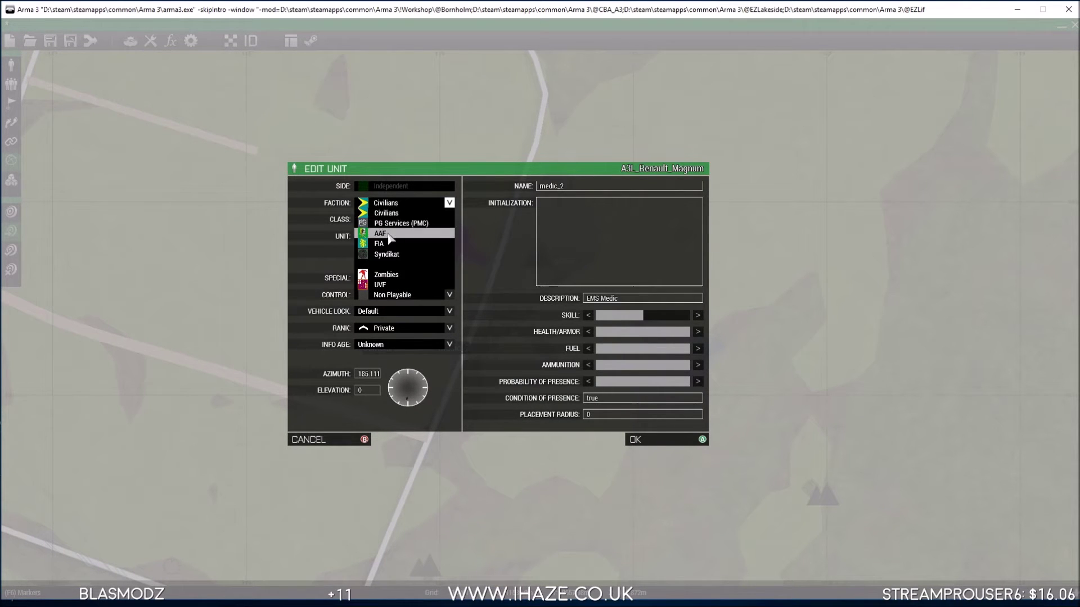
pyautogui.click(390, 233)
pyautogui.click(387, 221)
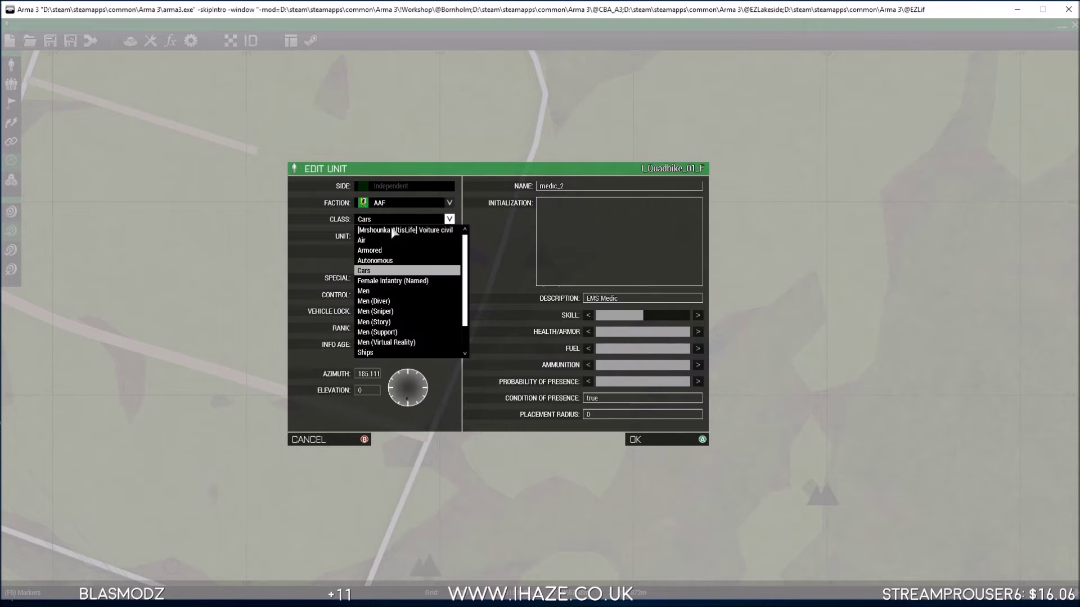
pyautogui.click(397, 291)
pyautogui.click(659, 439)
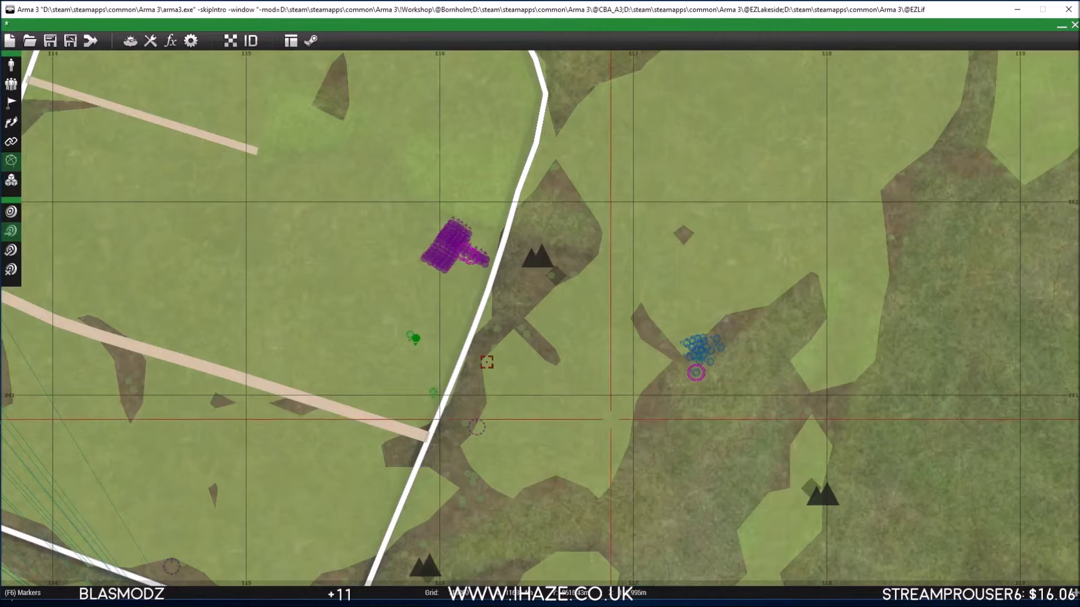
# Step: Set Control to Playable for the new AAF Rifleman medic_2
pyautogui.doubleClick(419, 337)
pyautogui.click(401, 298)
pyautogui.click(393, 320)
pyautogui.click(649, 444)
# Step: Move the jail_release marker further east
pyautogui.scroll(-10, 569, 451)
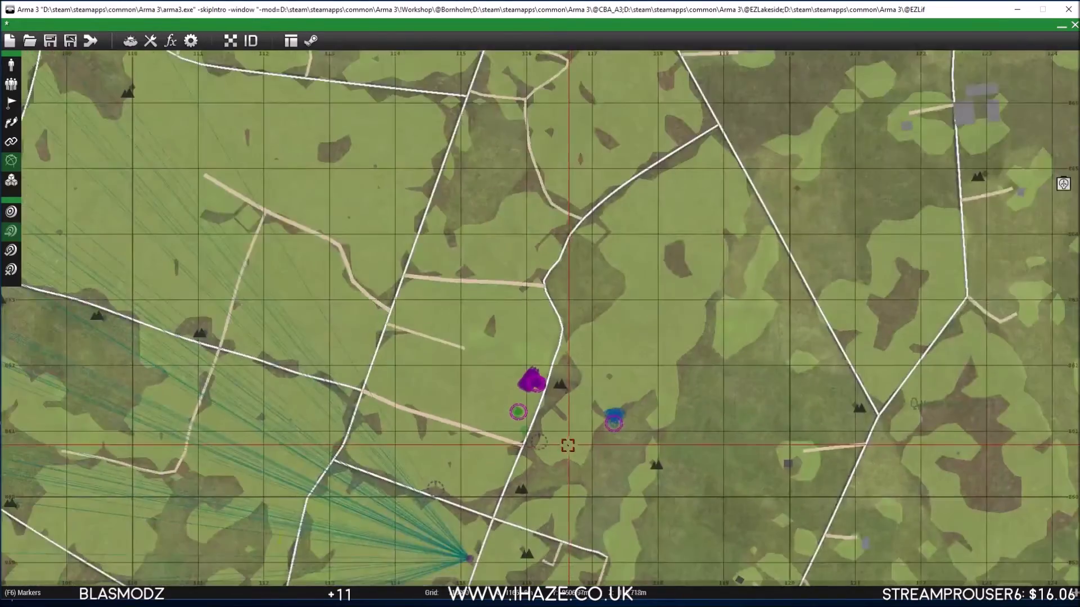
pyautogui.scroll(-5, 540, 315)
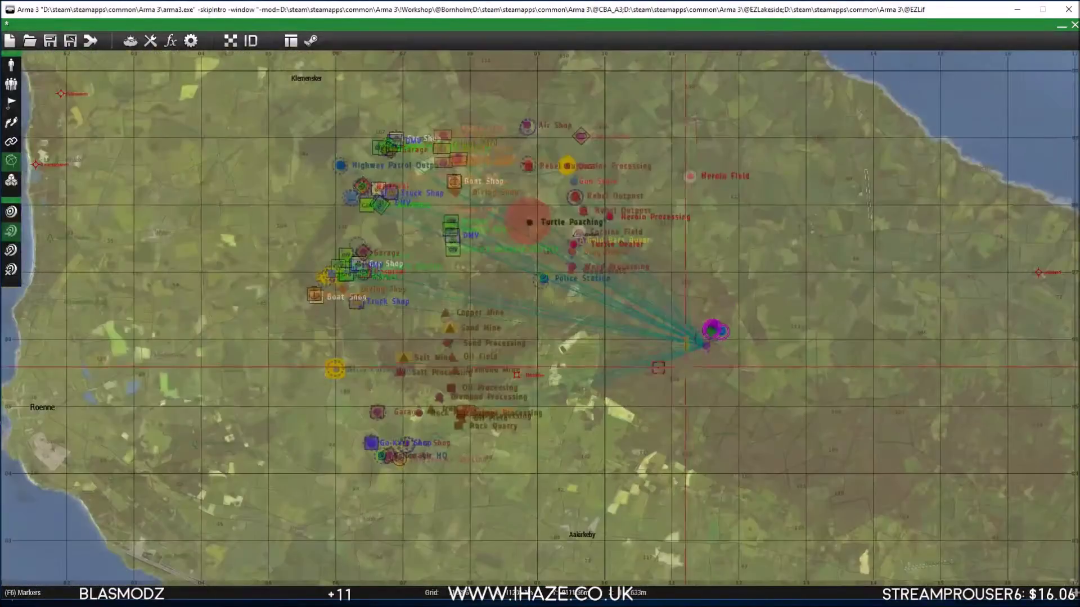
pyautogui.scroll(8, 540, 315)
pyautogui.scroll(5, 216, 133)
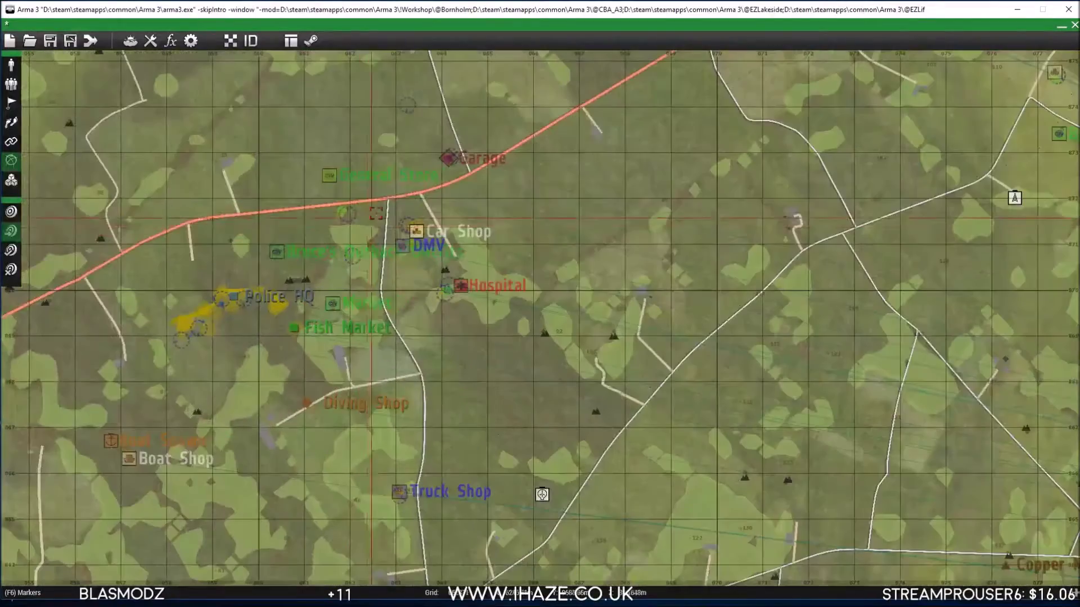
pyautogui.moveTo(401, 101); pyautogui.dragTo(565, 144)
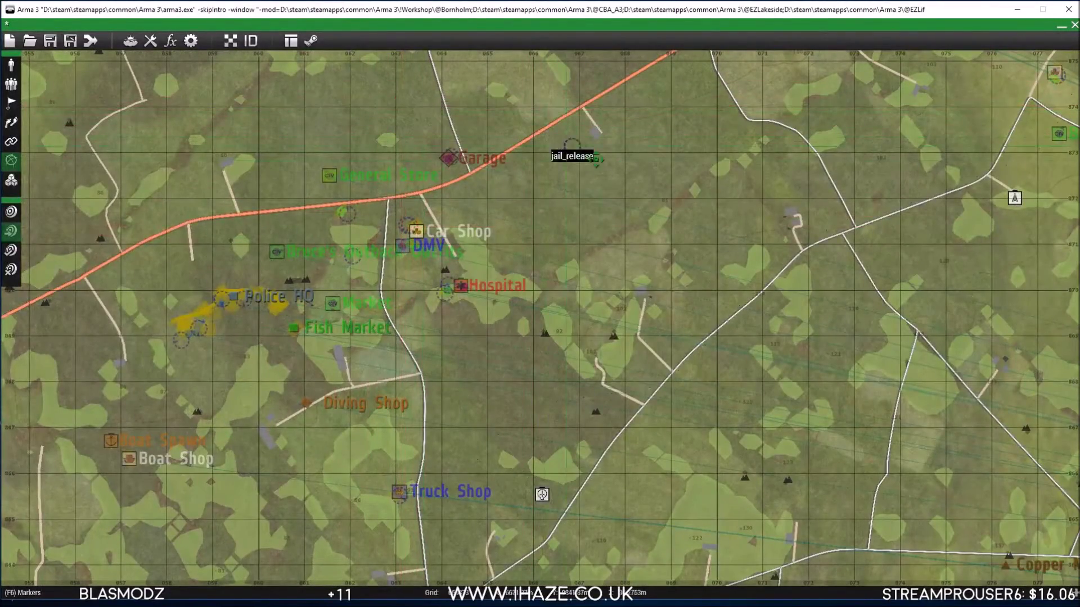
# Step: Move the civ_spawn_1 marker to just below the Diving Shop
pyautogui.scroll(3, 415, 239)
pyautogui.click(339, 268)
pyautogui.moveTo(339, 268); pyautogui.dragTo(365, 318)
pyautogui.scroll(-3, 559, 104)
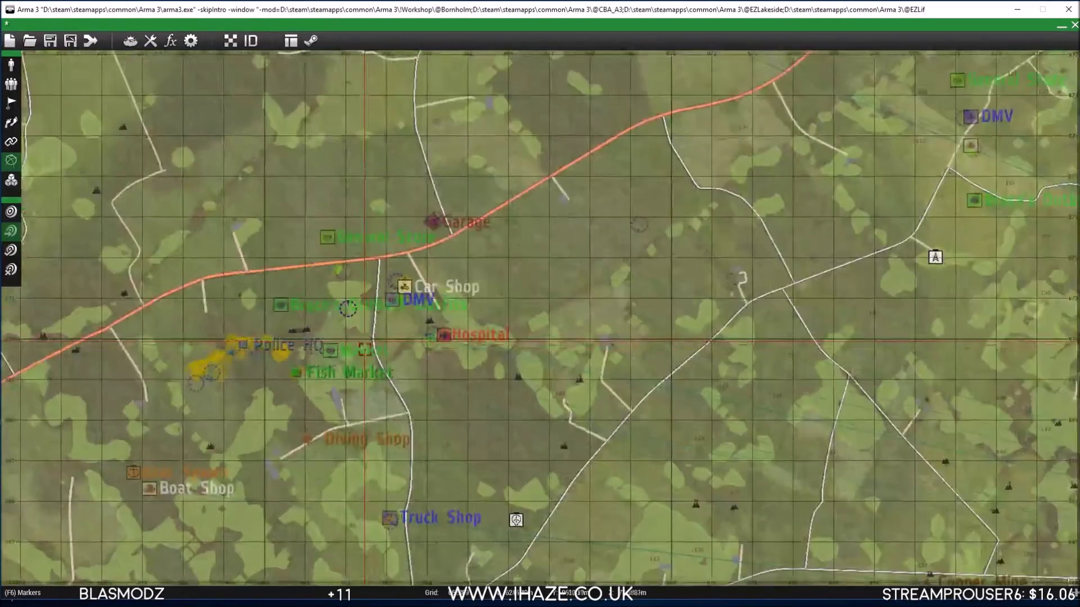
pyautogui.scroll(-2, 460, 210)
pyautogui.moveTo(445, 208); pyautogui.dragTo(437, 311)
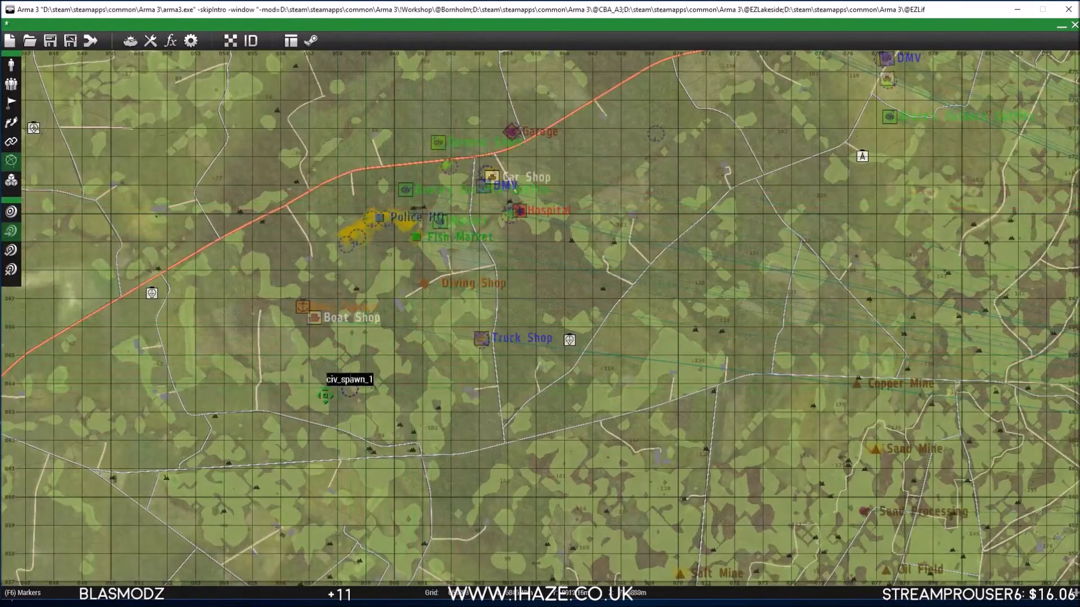
# Step: Drag the civ_75 marker group onto the coast and back, then bring up Save Mission
pyautogui.scroll(-5, 414, 123)
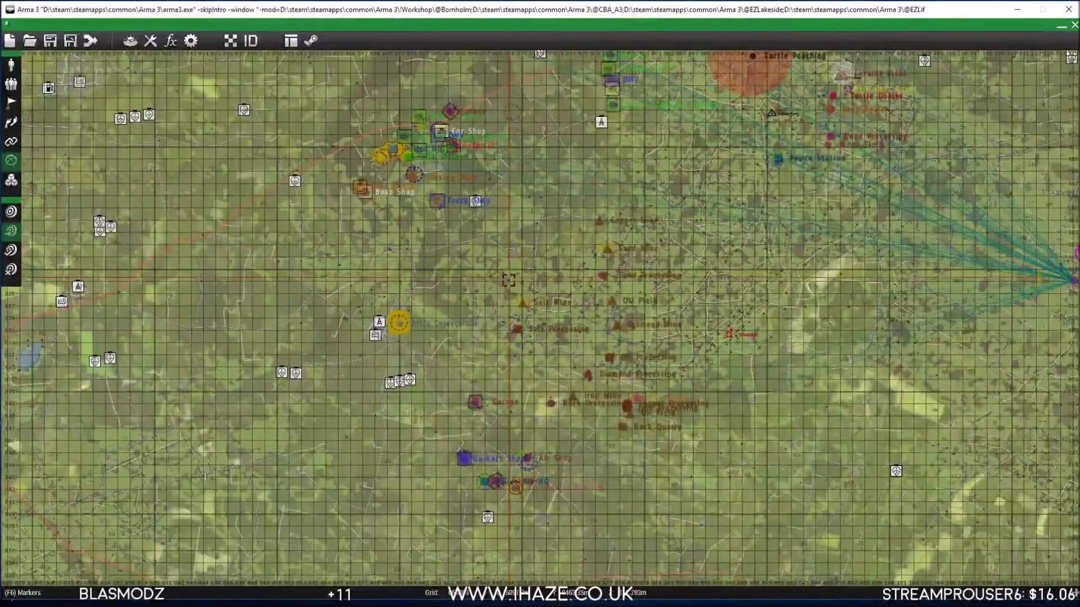
pyautogui.scroll(-4, 447, 268)
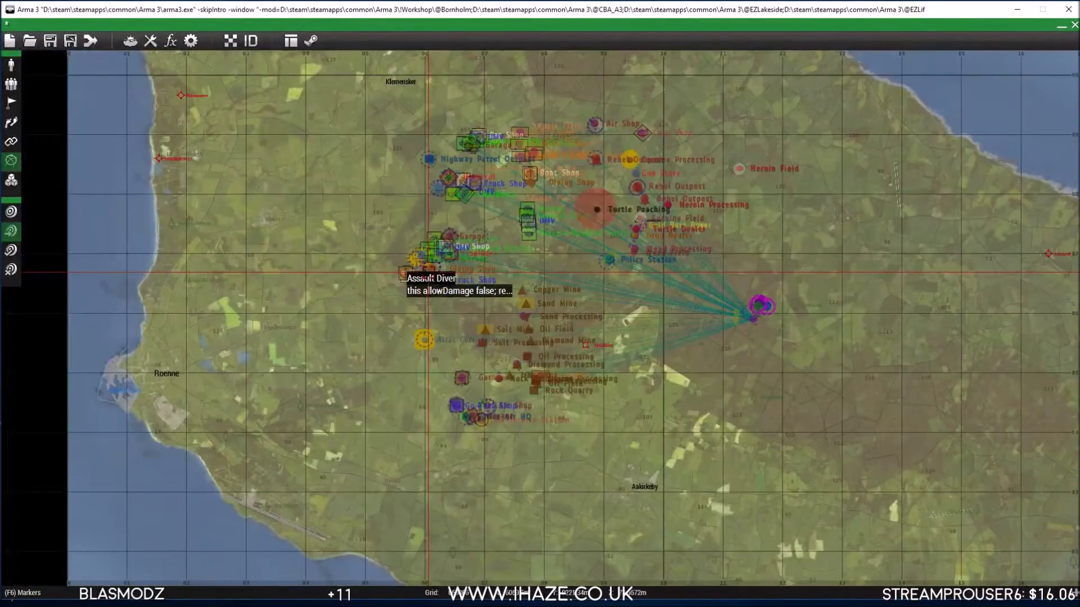
pyautogui.scroll(2, 423, 275)
pyautogui.scroll(-3, 427, 273)
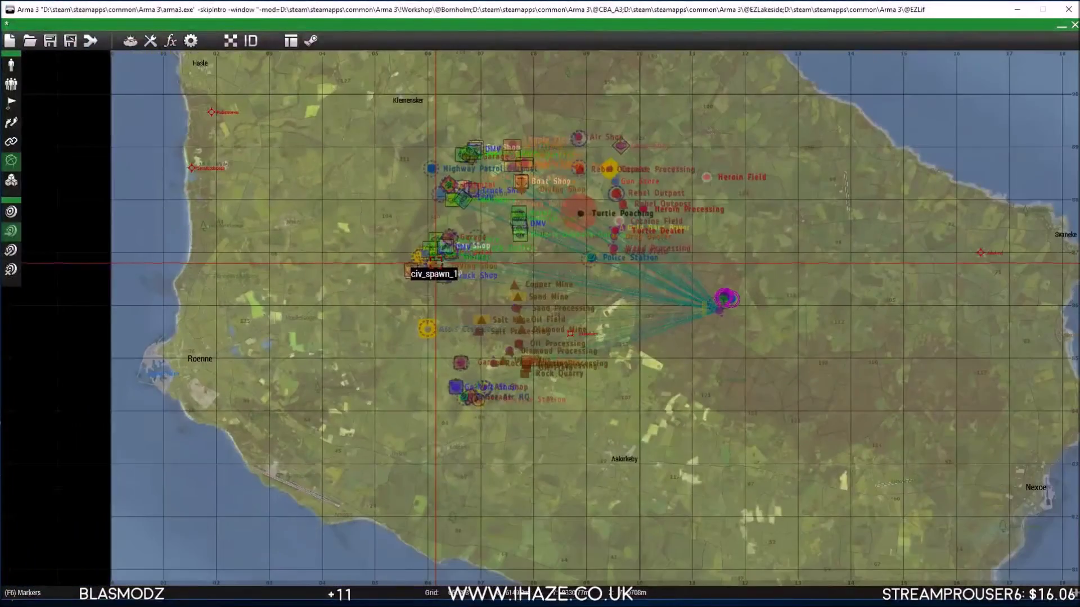
pyautogui.scroll(3, 435, 258)
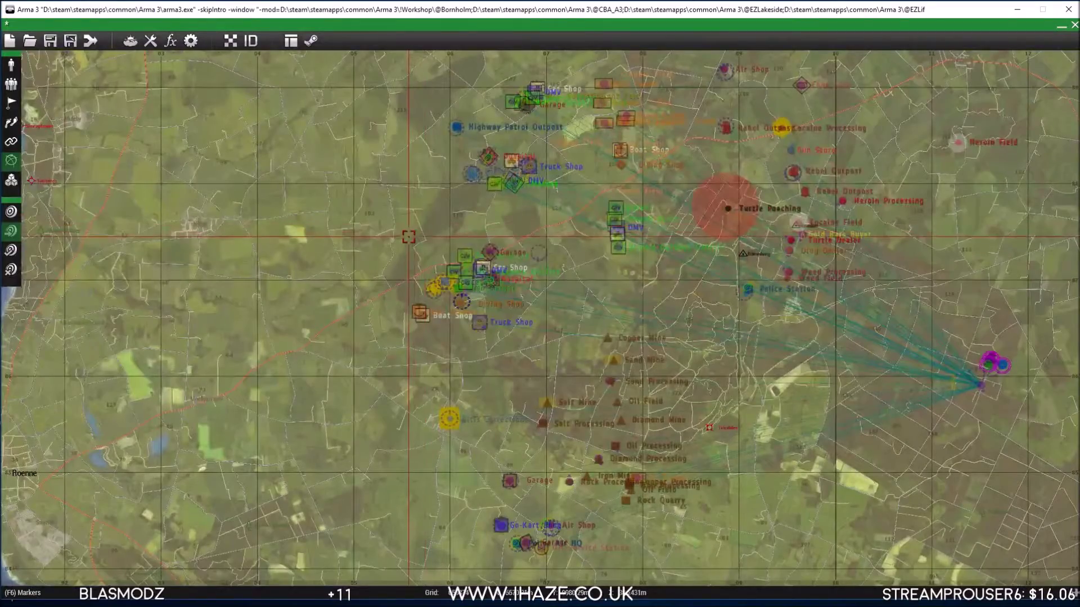
pyautogui.scroll(4, 433, 239)
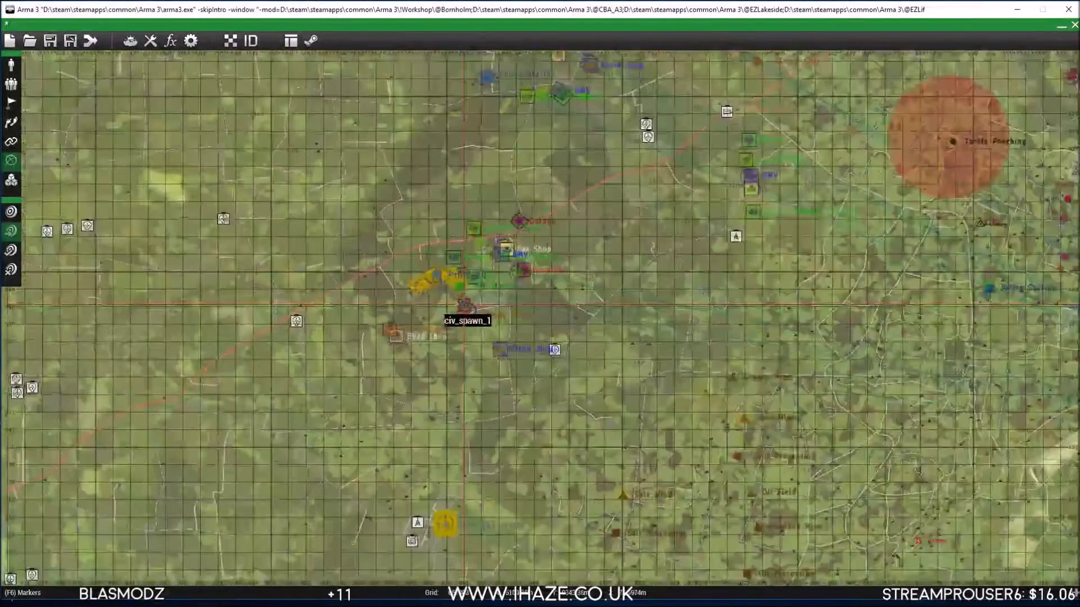
pyautogui.scroll(-5, 471, 311)
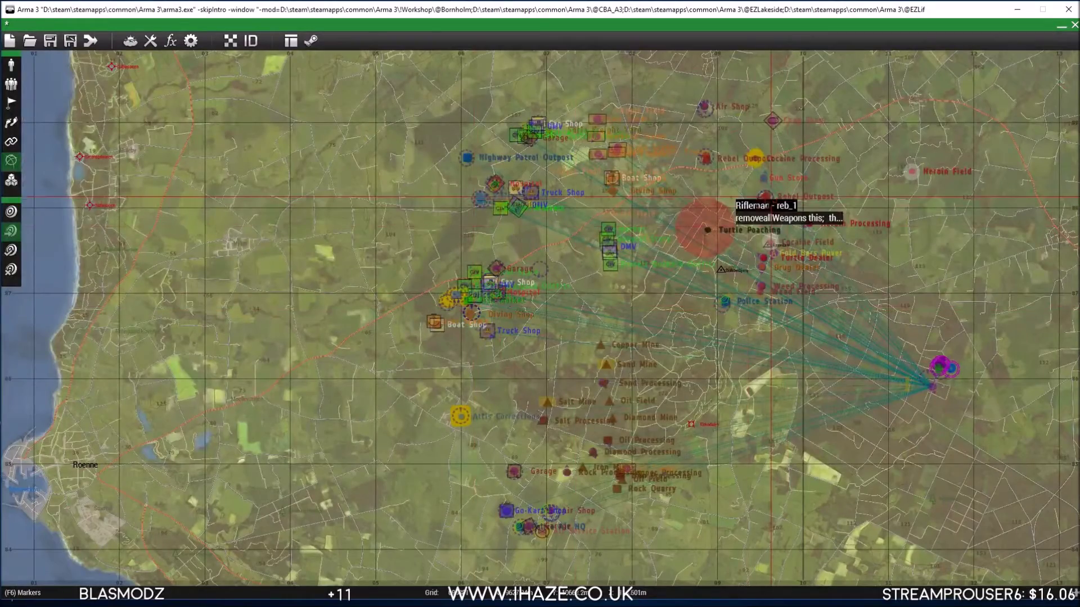
pyautogui.scroll(2, 718, 206)
pyautogui.scroll(-5, 719, 205)
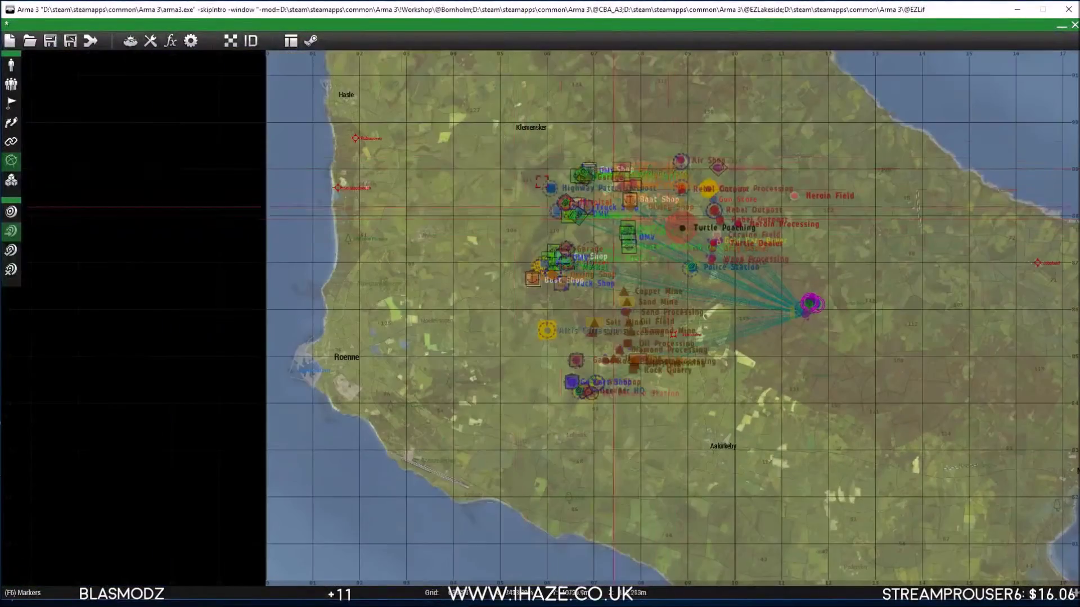
pyautogui.moveTo(805, 308)
pyautogui.mouseDown()
pyautogui.moveTo(725, 88)
pyautogui.moveTo(460, 339)
pyautogui.moveTo(524, 352)
pyautogui.moveTo(773, 205)
pyautogui.moveTo(778, 175)
pyautogui.mouseUp()
pyautogui.moveTo(794, 94); pyautogui.dragTo(741, 246)
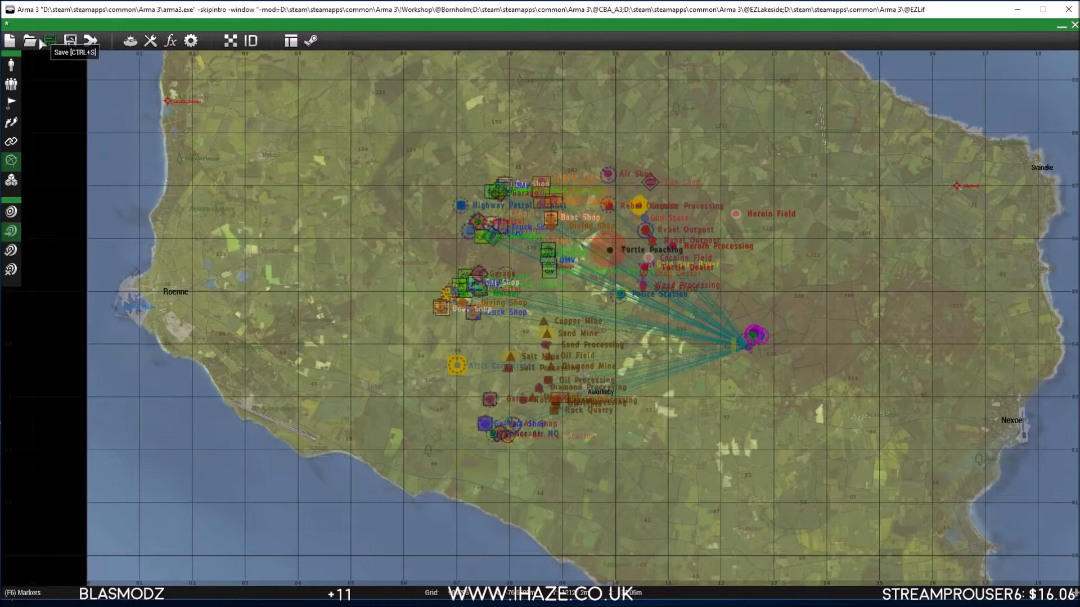
pyautogui.click(56, 40)
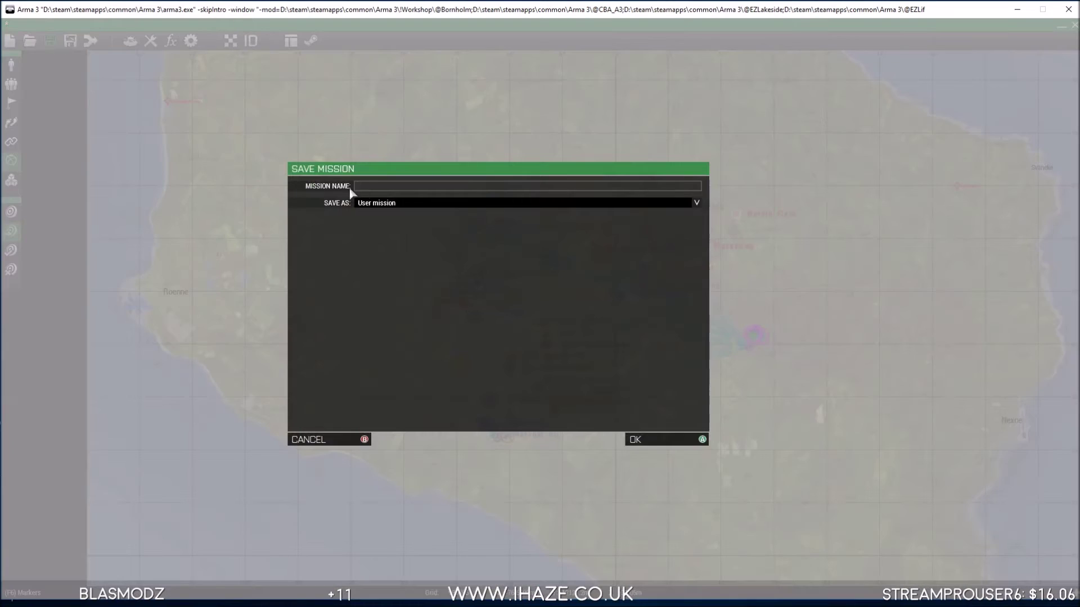
# Step: Save the mission as user mission IHAZE
pyautogui.write('IHAZE')
pyautogui.click(648, 440)
pyautogui.scroll(-5, 641, 337)
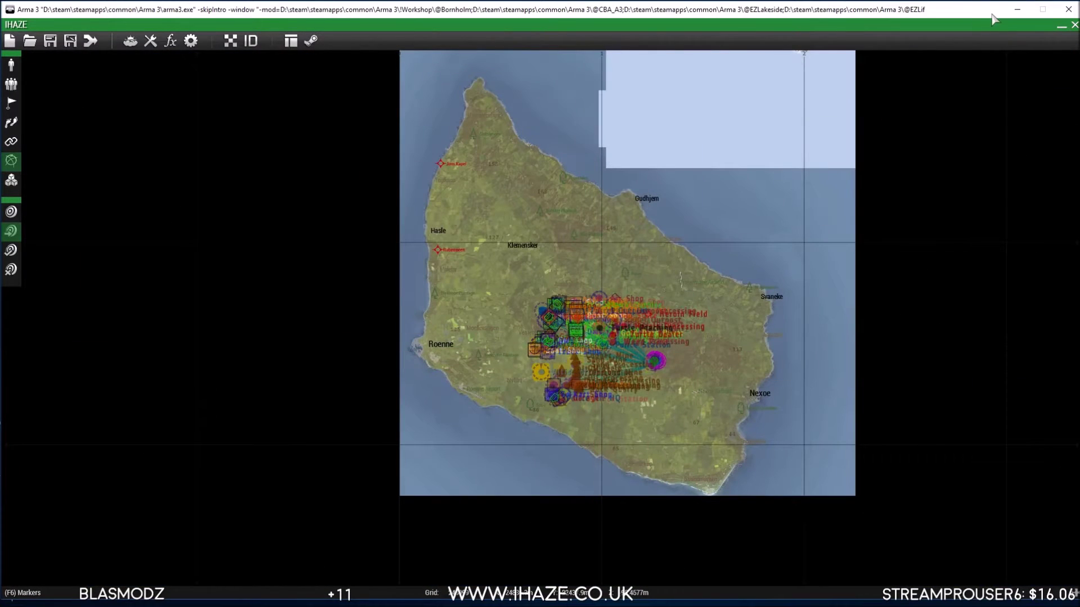
# Step: Minimise Arma 3 and go to the Documents folder in File Explorer
pyautogui.click(1017, 9)
pyautogui.click(532, 349)
pyautogui.click(393, 250)
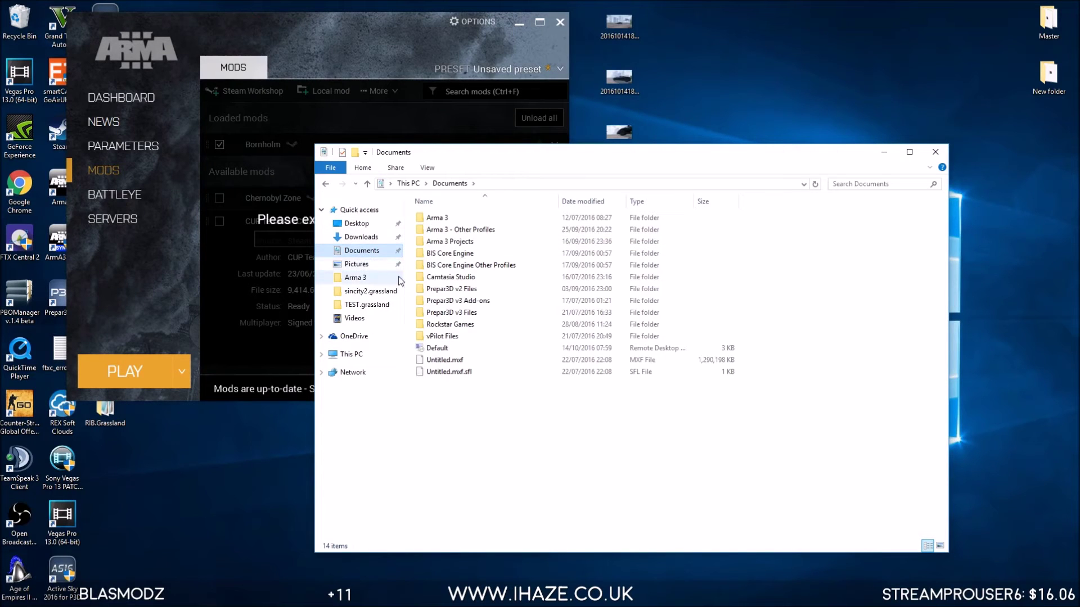
# Step: Copy the mission file from the missions\IHAZE.Bornholm folder and move the window aside
pyautogui.click(360, 291)
pyautogui.click(528, 183)
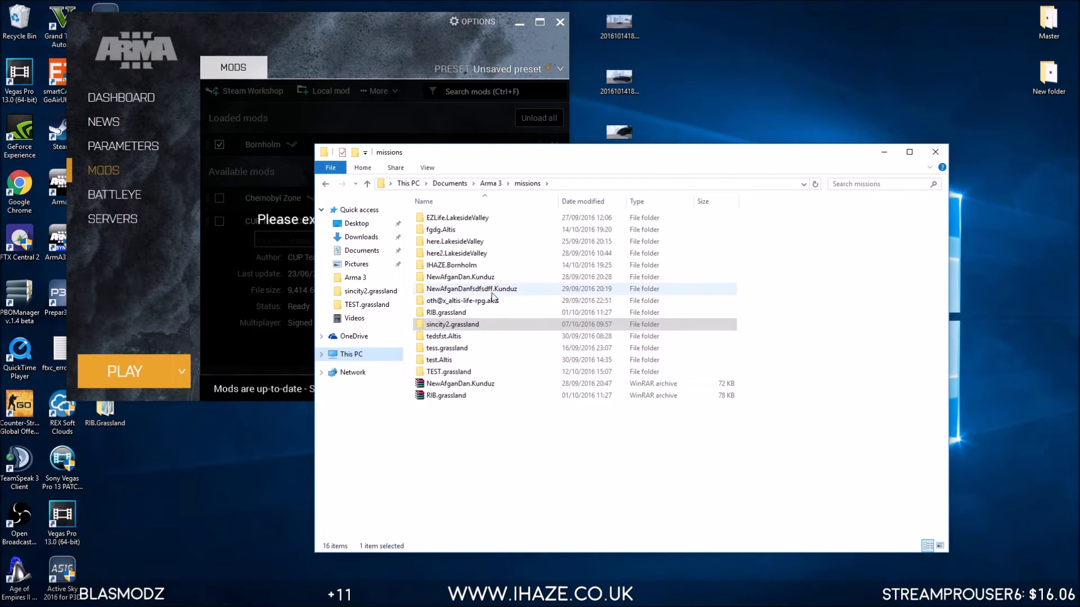
pyautogui.doubleClick(482, 268)
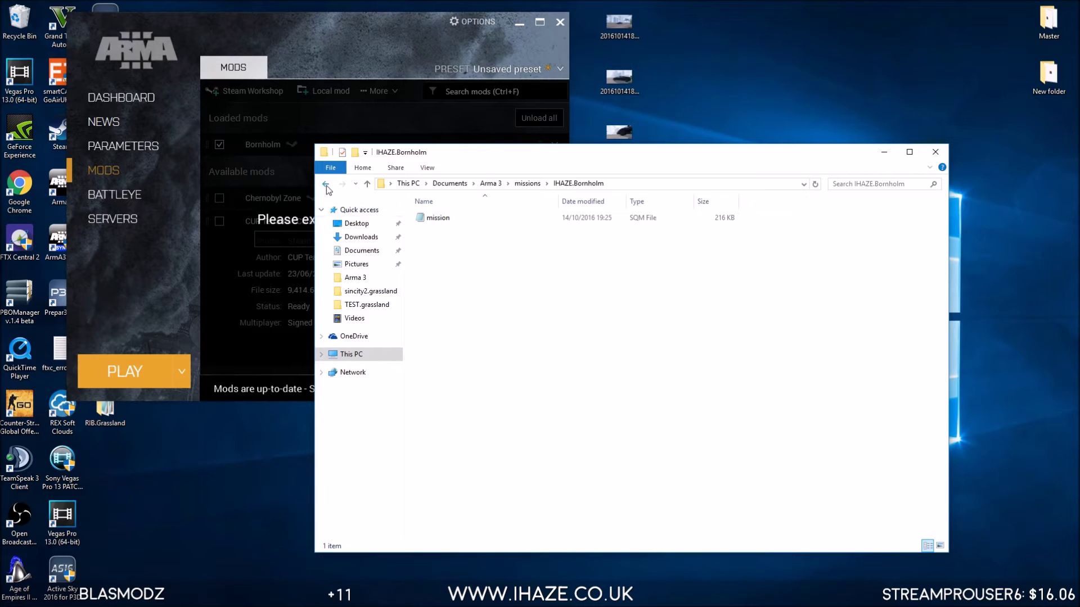
pyautogui.rightClick(445, 229)
pyautogui.click(470, 402)
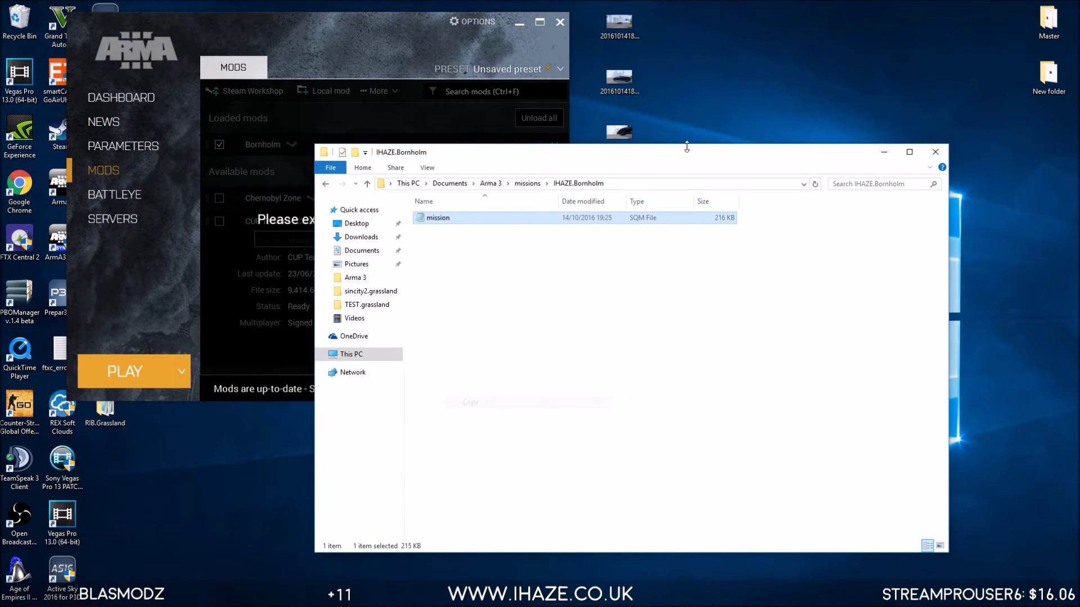
pyautogui.moveTo(682, 158); pyautogui.dragTo(442, 156)
pyautogui.doubleClick(864, 419)
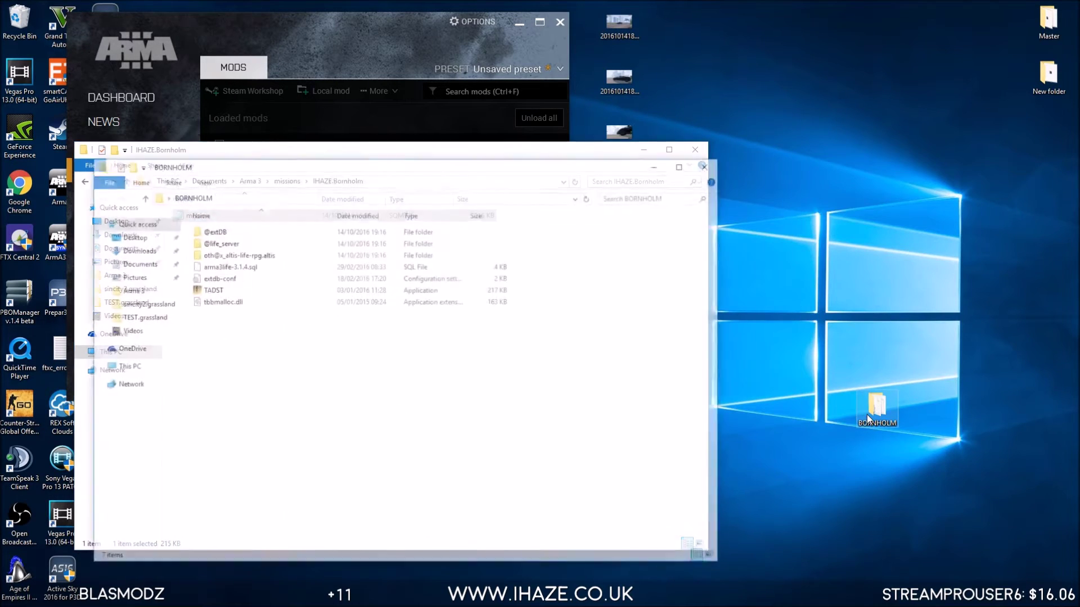
pyautogui.doubleClick(221, 254)
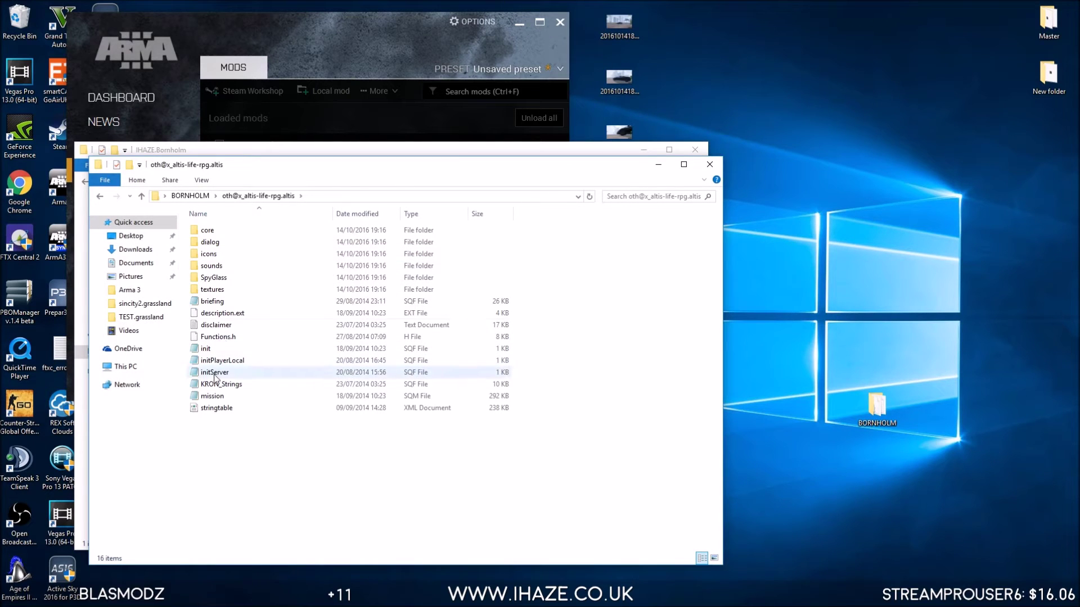
pyautogui.click(217, 396)
pyautogui.press('Delete')
pyautogui.rightClick(264, 449)
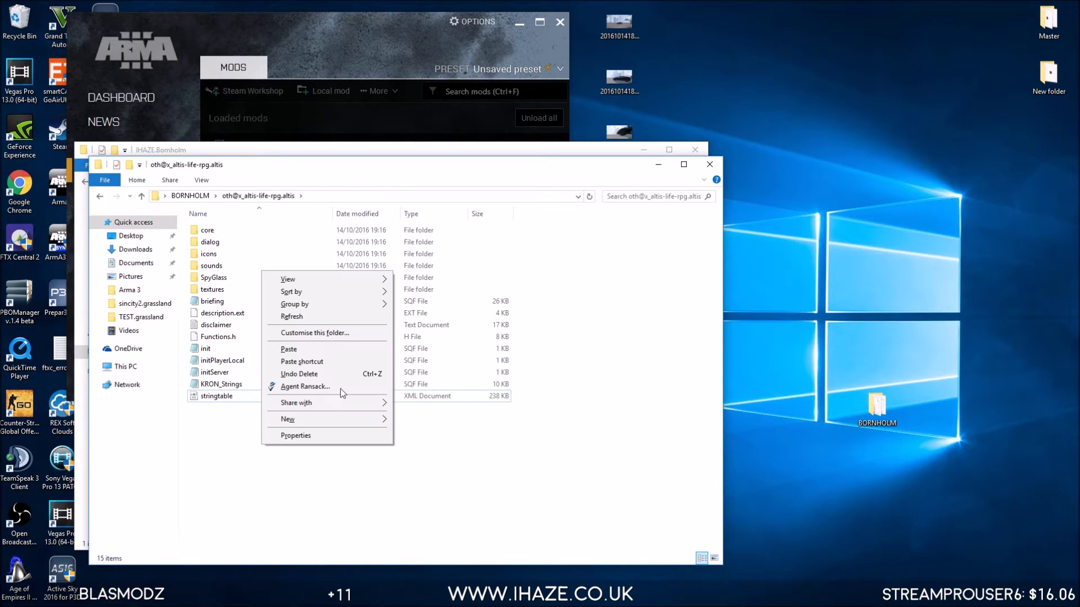
pyautogui.click(315, 357)
pyautogui.moveTo(292, 176); pyautogui.dragTo(607, 246)
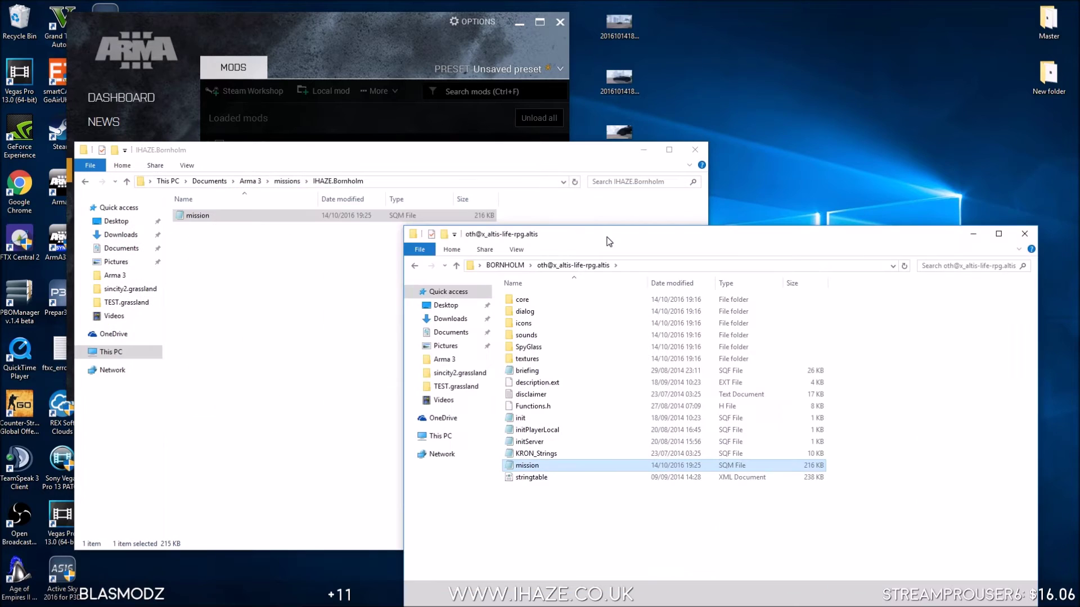
pyautogui.click(415, 265)
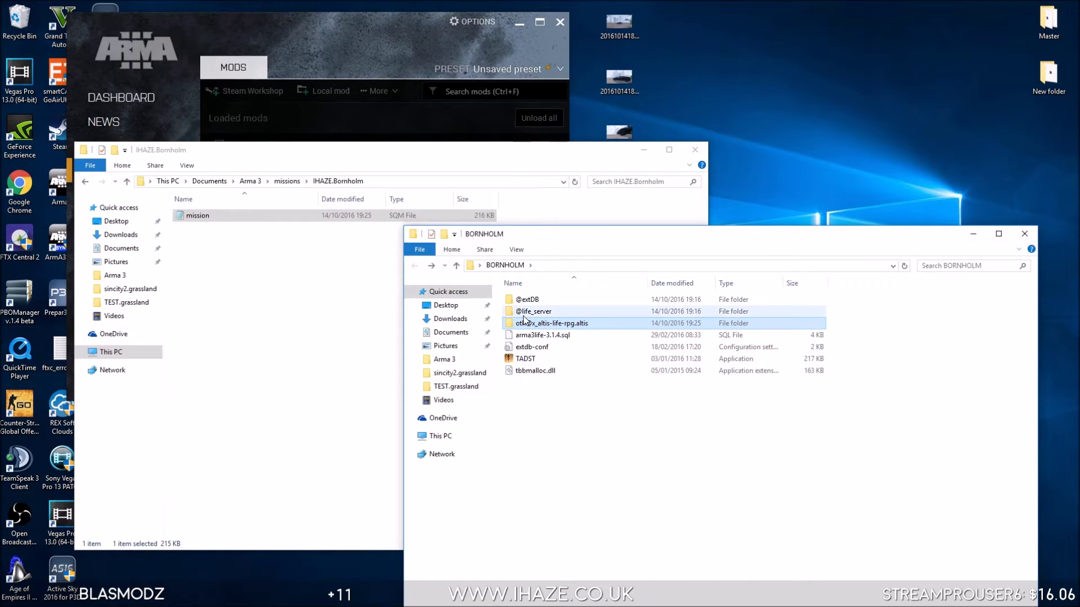
pyautogui.rightClick(524, 323)
pyautogui.click(551, 583)
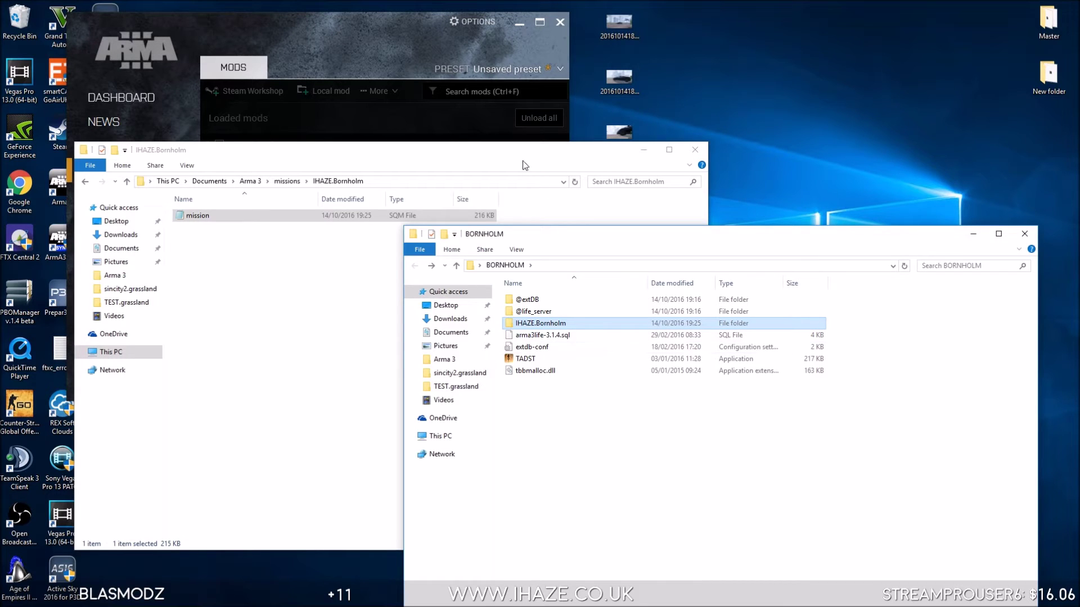
pyautogui.click(574, 167)
pyautogui.click(687, 155)
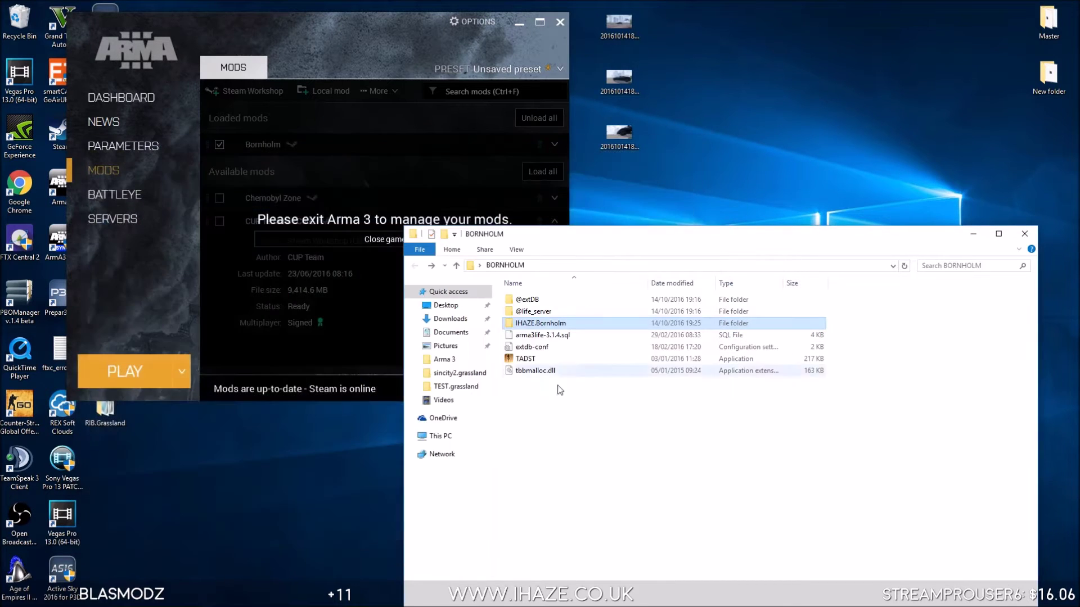
# Step: Delete the core\init.sqf line from initPlayerLocal.sqf in Notepad++ and close it
pyautogui.doubleClick(545, 325)
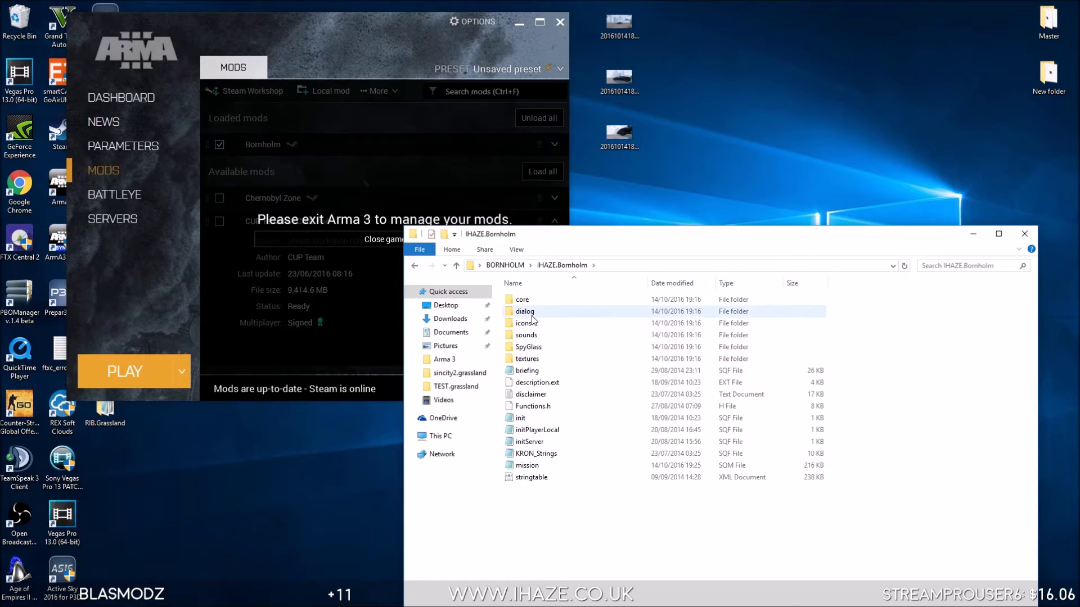
pyautogui.rightClick(541, 432)
pyautogui.click(579, 215)
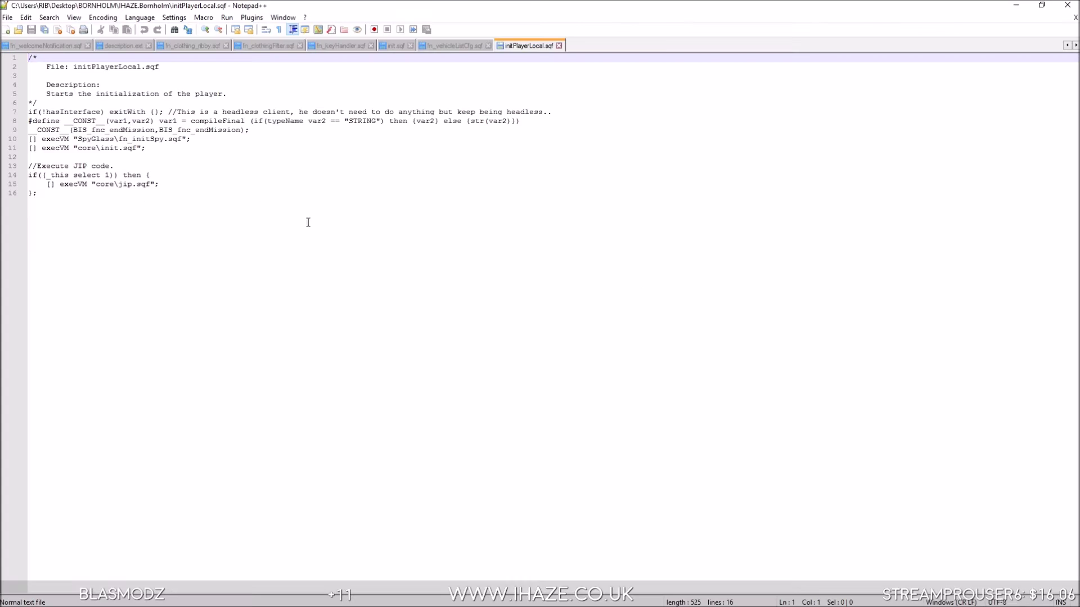
pyautogui.click(14, 150)
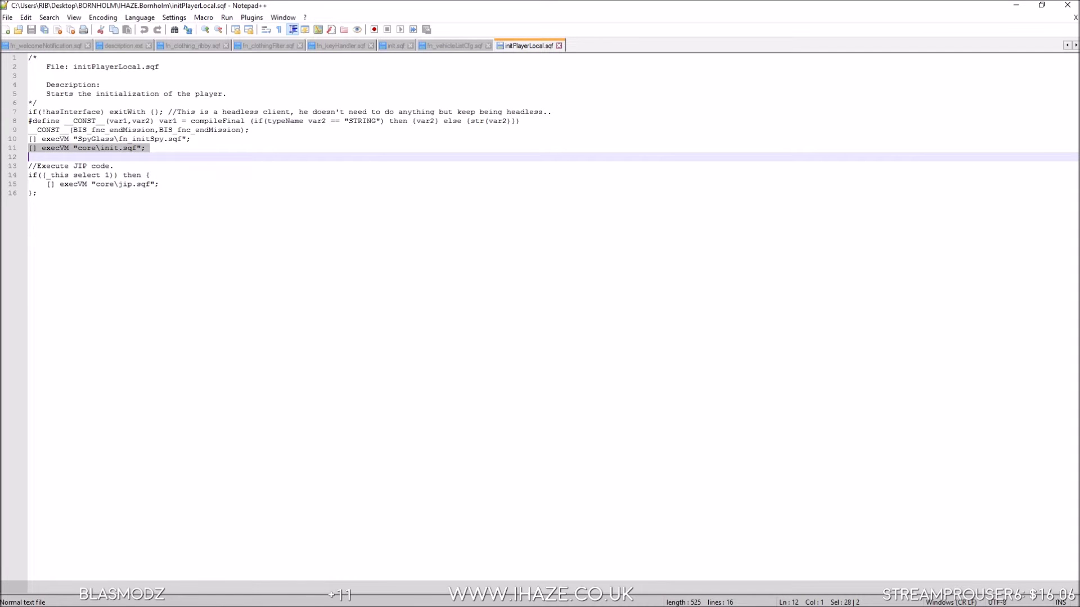
pyautogui.press('Delete')
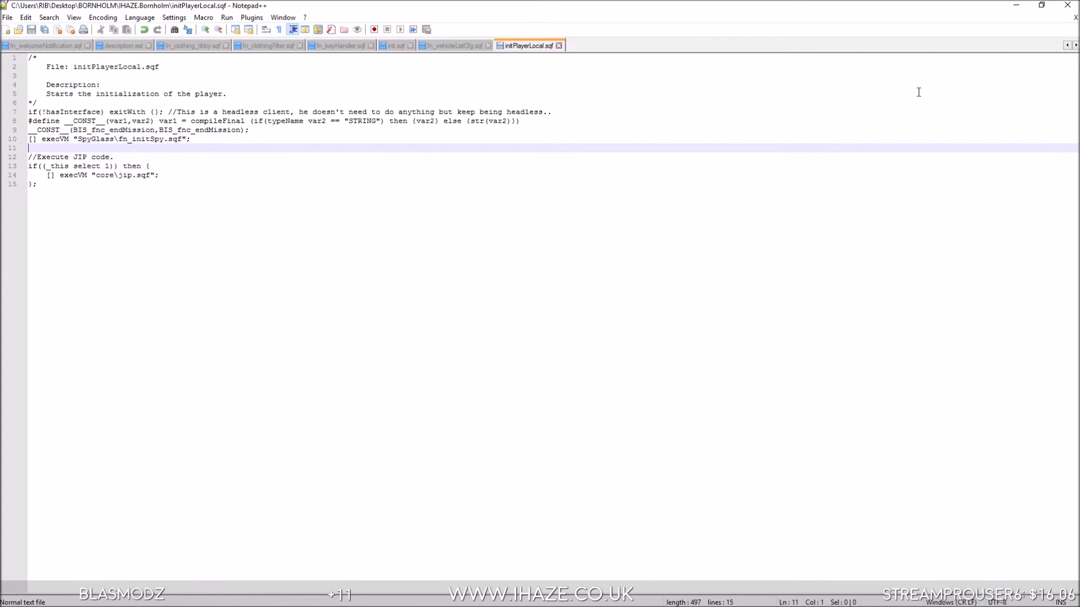
pyautogui.click(1067, 4)
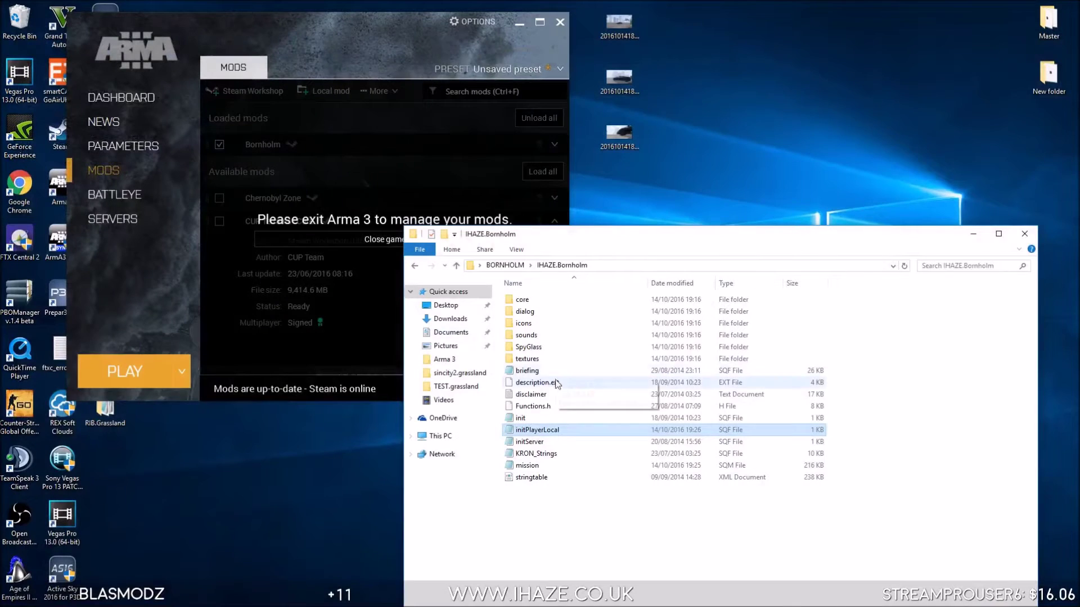
# Step: Delete the class SpyGlass block (lines 16-31) from Functions.h and close it
pyautogui.rightClick(535, 407)
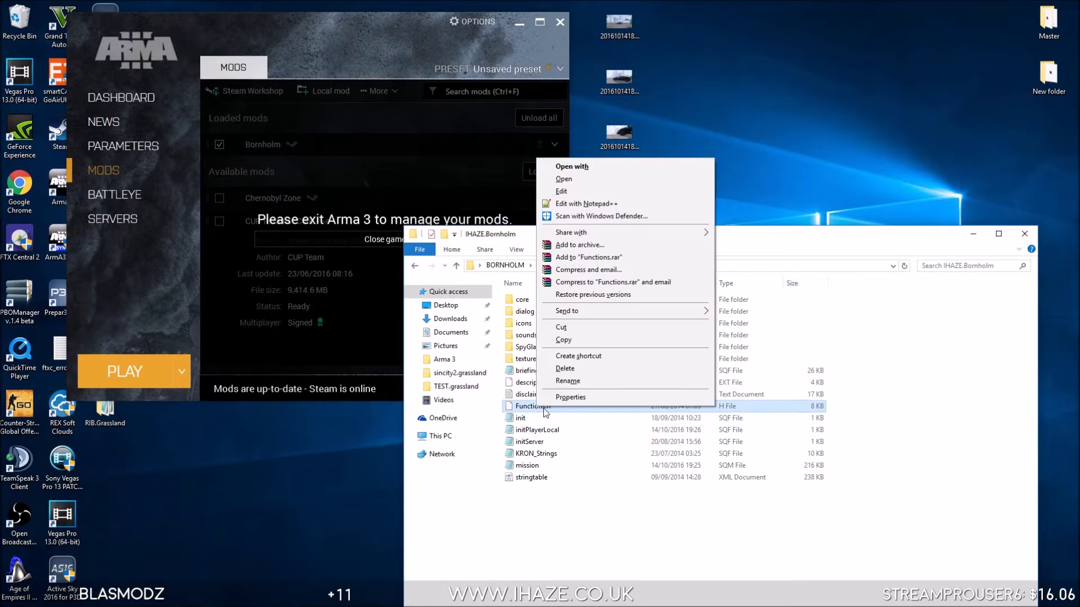
pyautogui.click(598, 194)
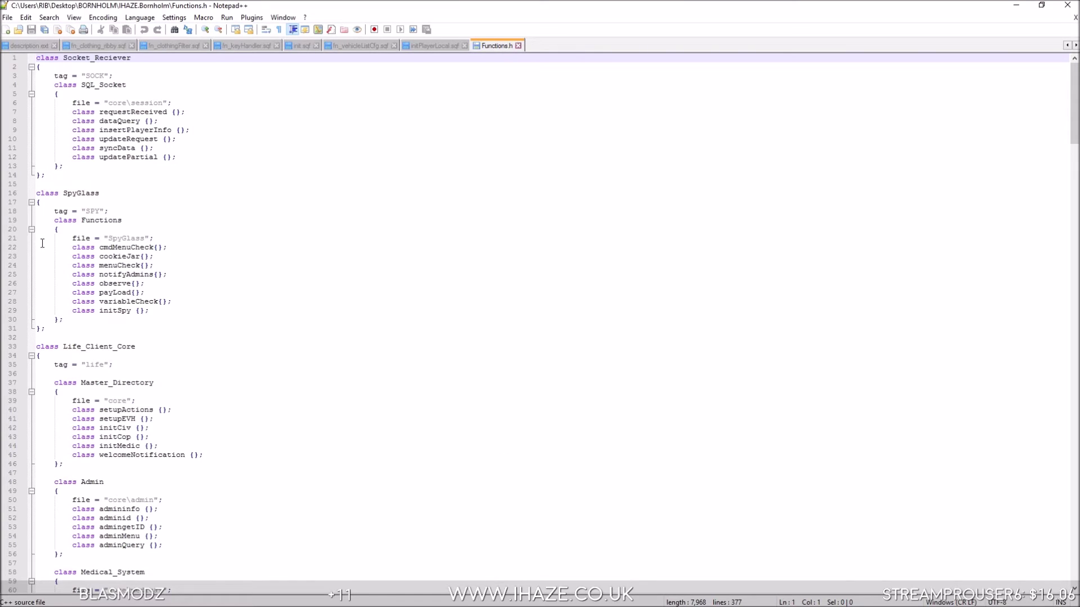
pyautogui.moveTo(12, 194); pyautogui.dragTo(12, 330)
pyautogui.press('Delete')
pyautogui.press('BackSpace')
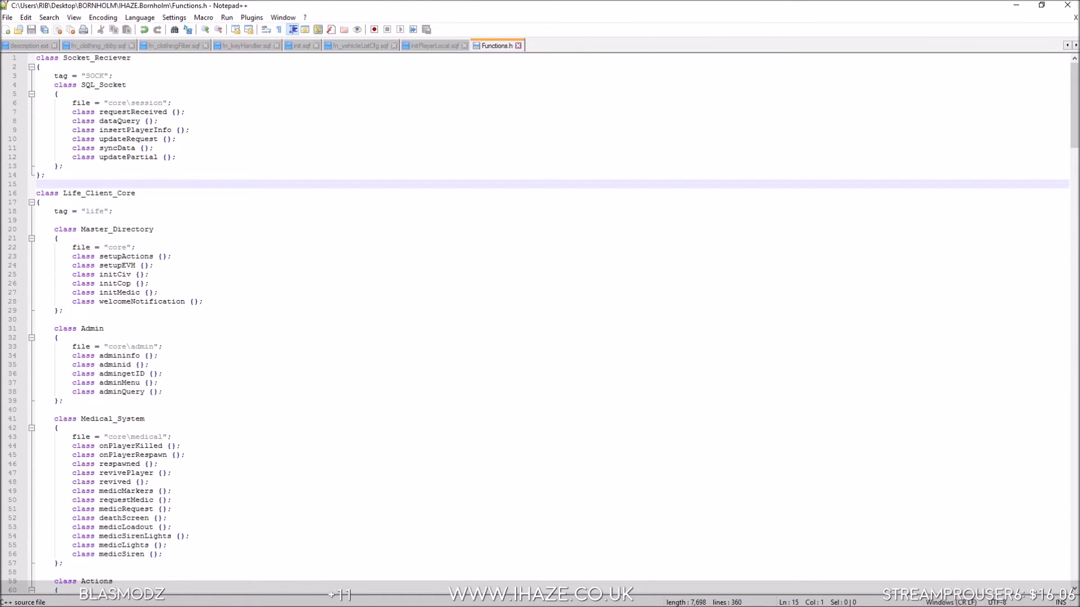
pyautogui.click(1070, 10)
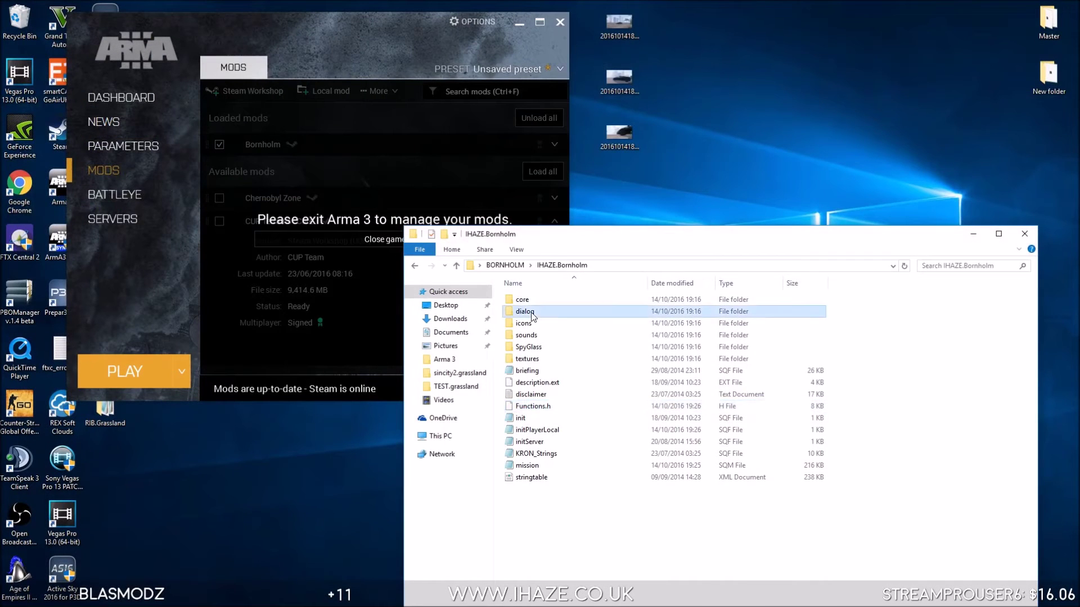
# Step: Open fn_spawnPointCfg.sqf from the dialog\function folder in Notepad++
pyautogui.doubleClick(534, 312)
pyautogui.doubleClick(529, 300)
pyautogui.rightClick(554, 501)
pyautogui.click(602, 296)
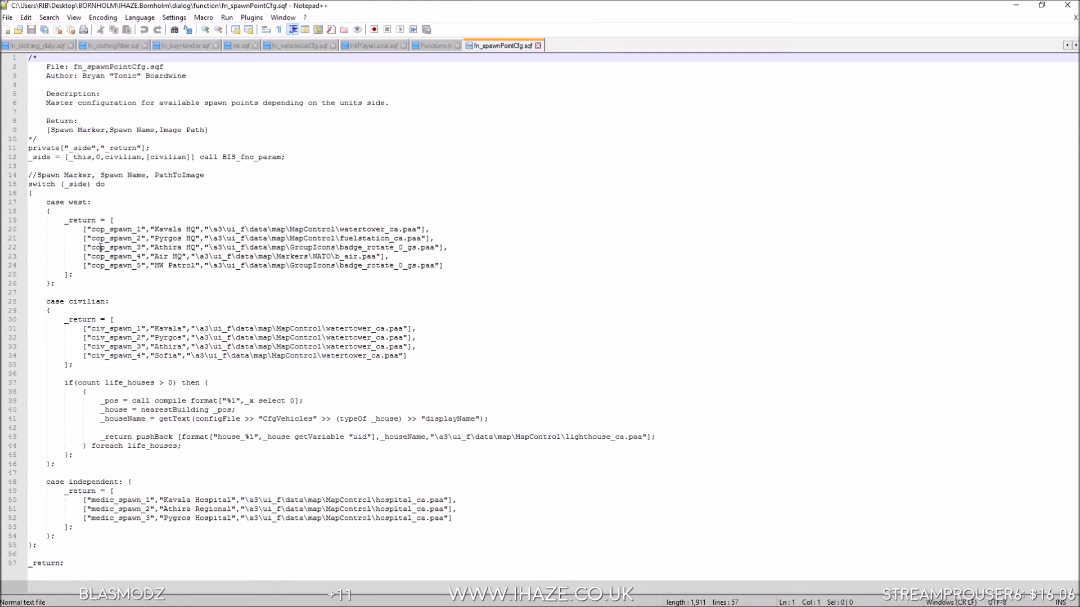
# Step: Rename the Kavala and Pyrgos spawns on lines 31–32 to test1 and test2, save, and close
pyautogui.click(164, 330)
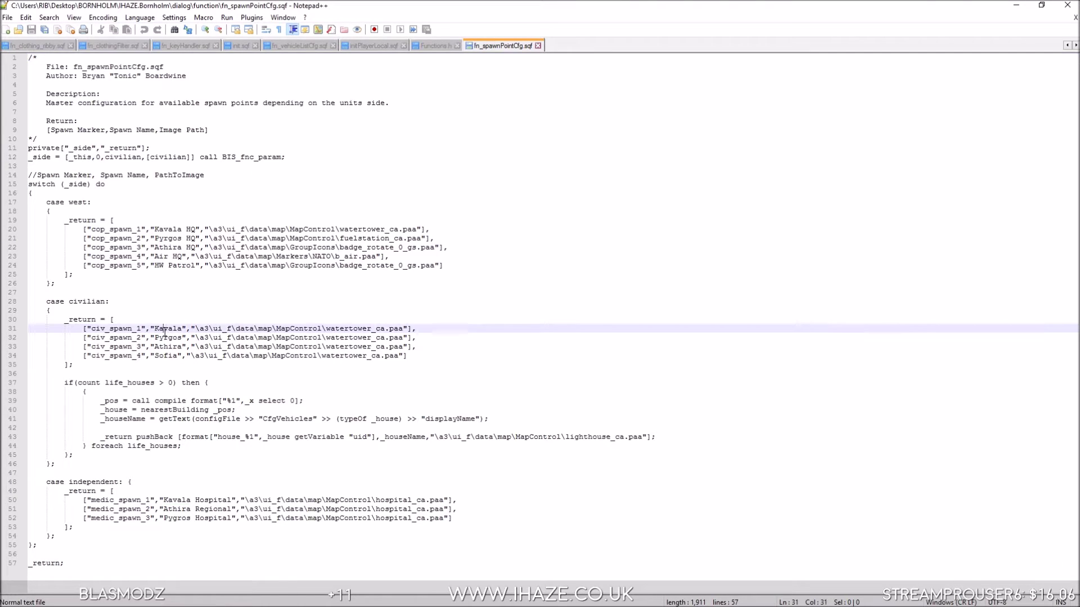
pyautogui.write('test1')
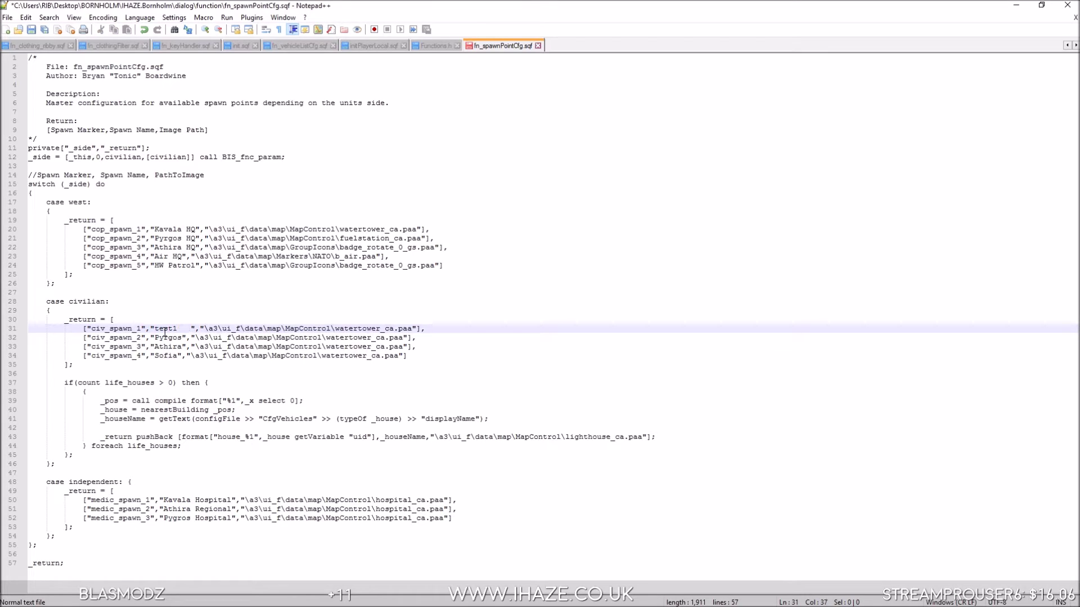
pyautogui.doubleClick(166, 338)
pyautogui.write('test2')
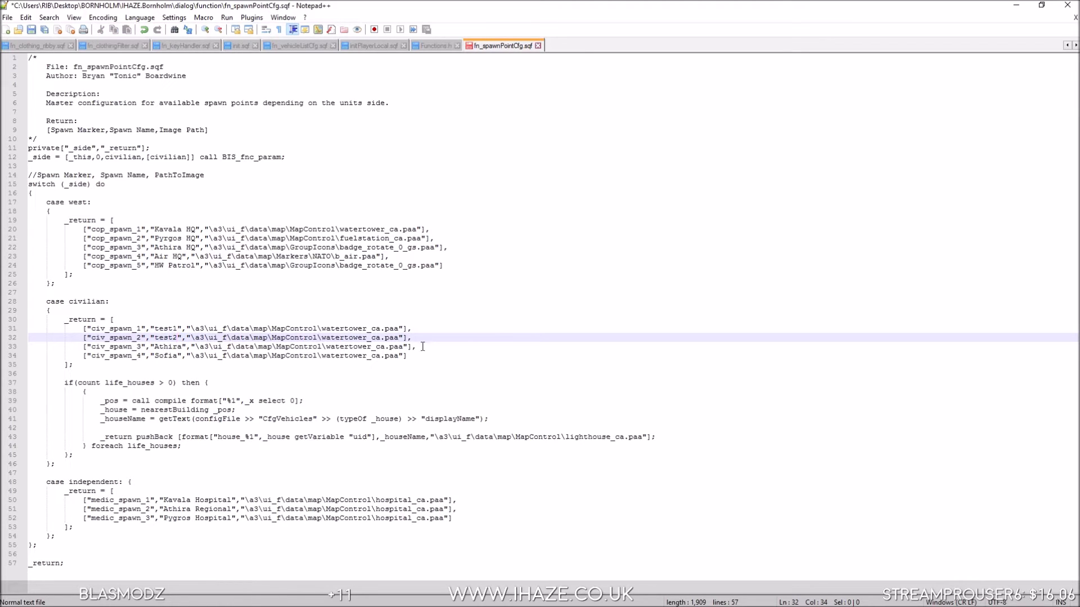
pyautogui.click(410, 359)
pyautogui.click(455, 268)
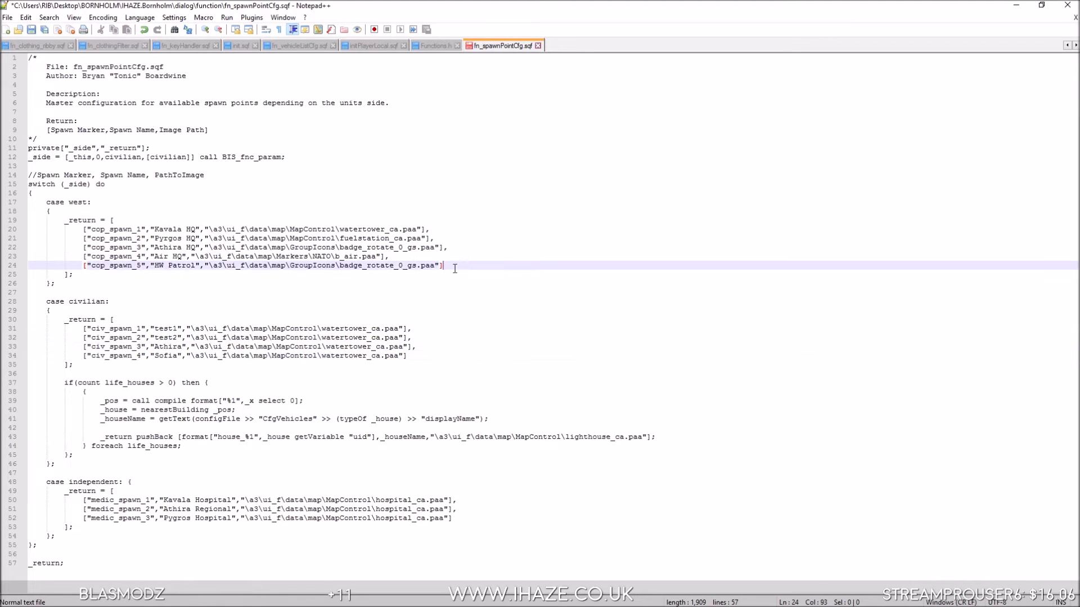
pyautogui.click(449, 520)
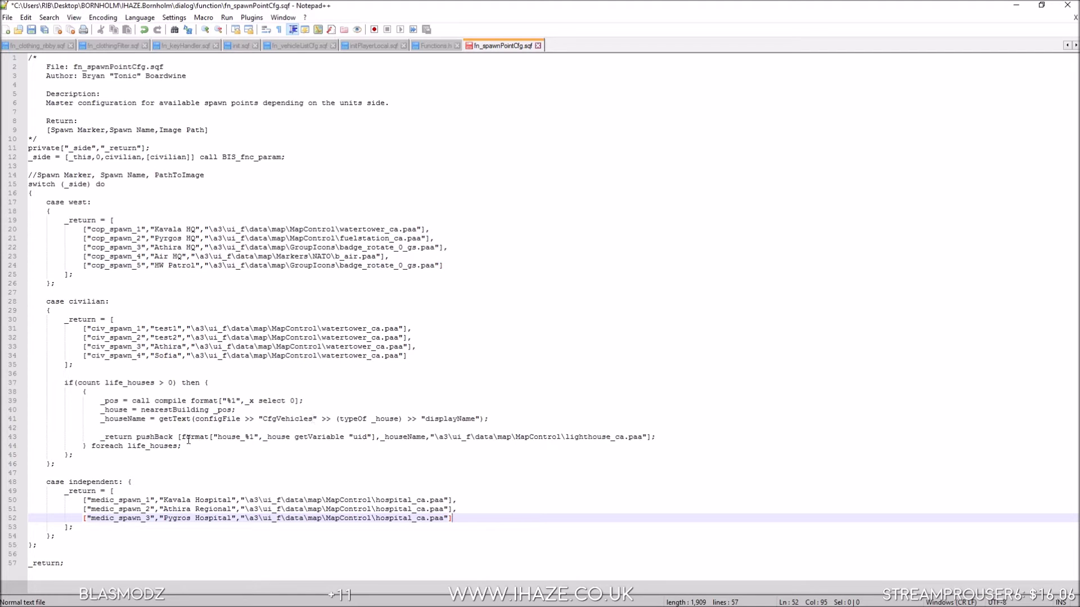
pyautogui.click(32, 30)
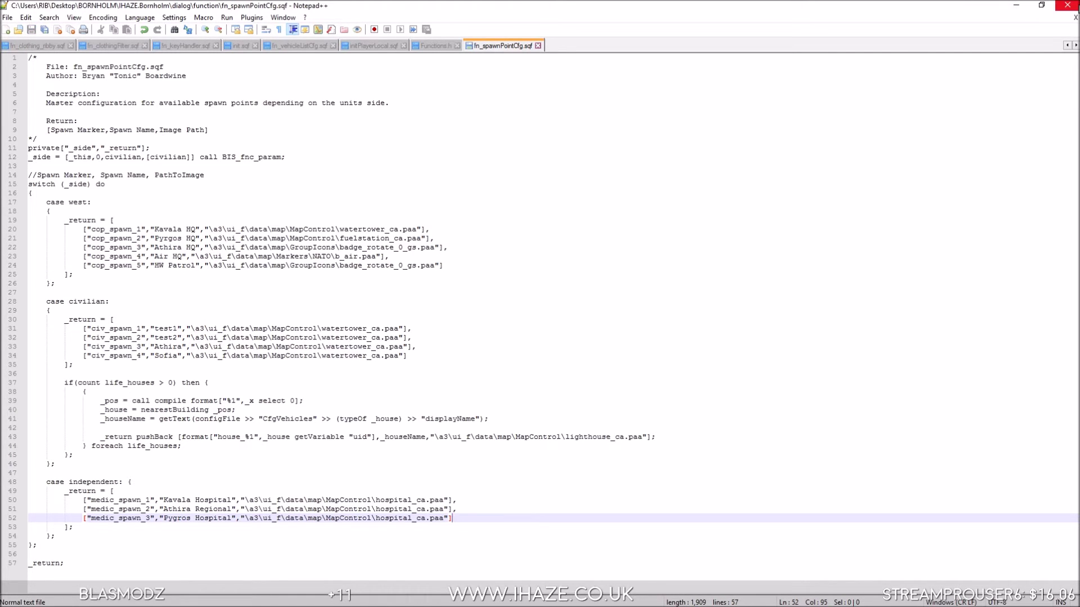
pyautogui.click(1073, 9)
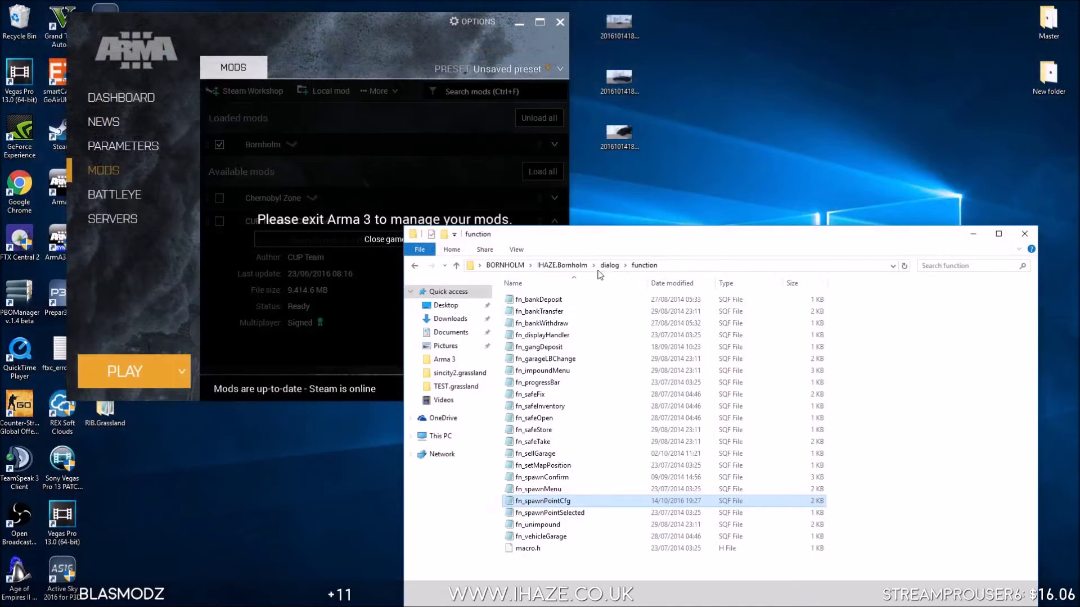
# Step: Open fn_initCiv.sqf from the mission's core folder in Notepad++
pyautogui.click(580, 265)
pyautogui.doubleClick(522, 300)
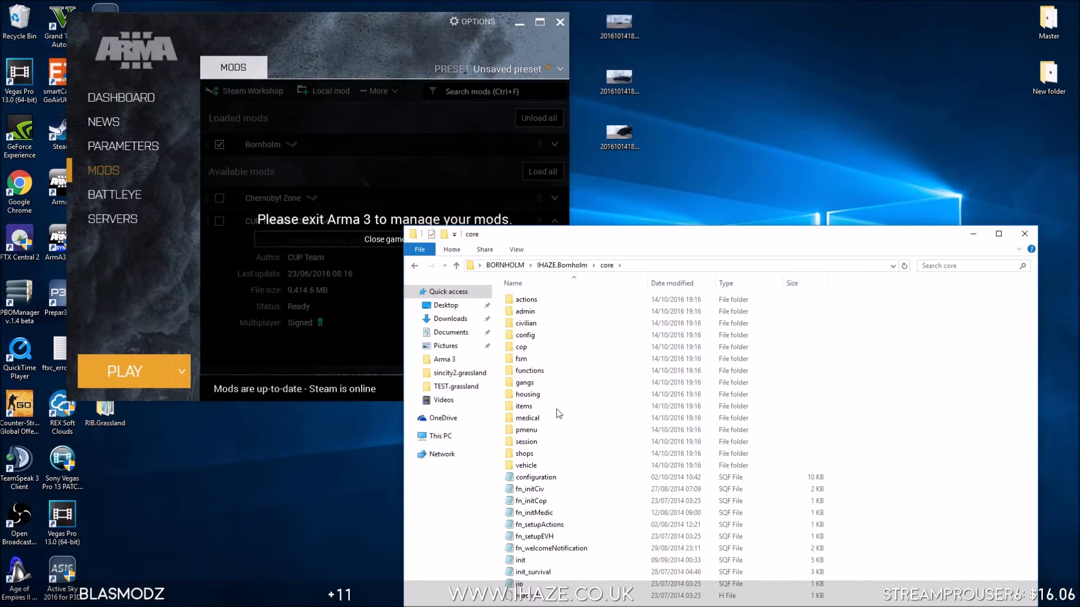
pyautogui.rightClick(549, 490)
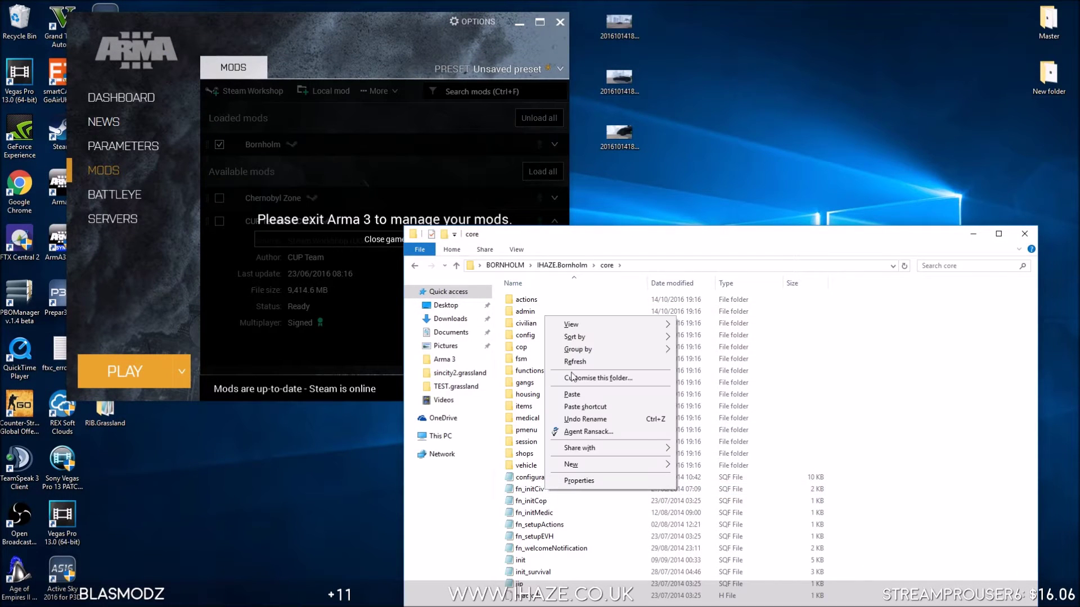
pyautogui.rightClick(528, 490)
pyautogui.click(570, 268)
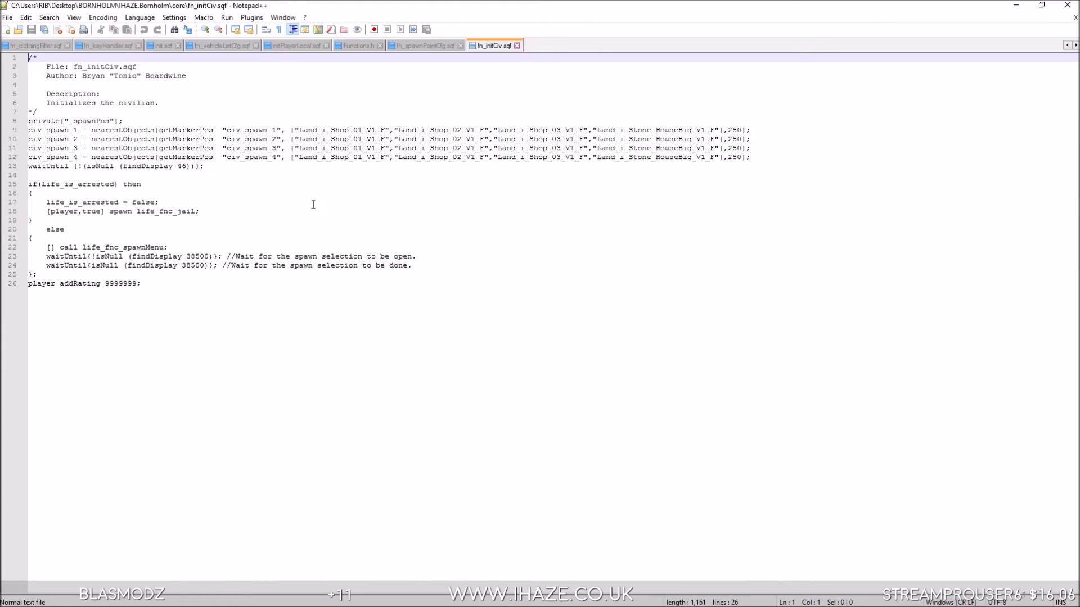
# Step: Delete the four civ_spawn nearestObjects lines 9–12, save the file, and close Notepad++
pyautogui.moveTo(28, 130); pyautogui.dragTo(29, 166)
pyautogui.press('Delete')
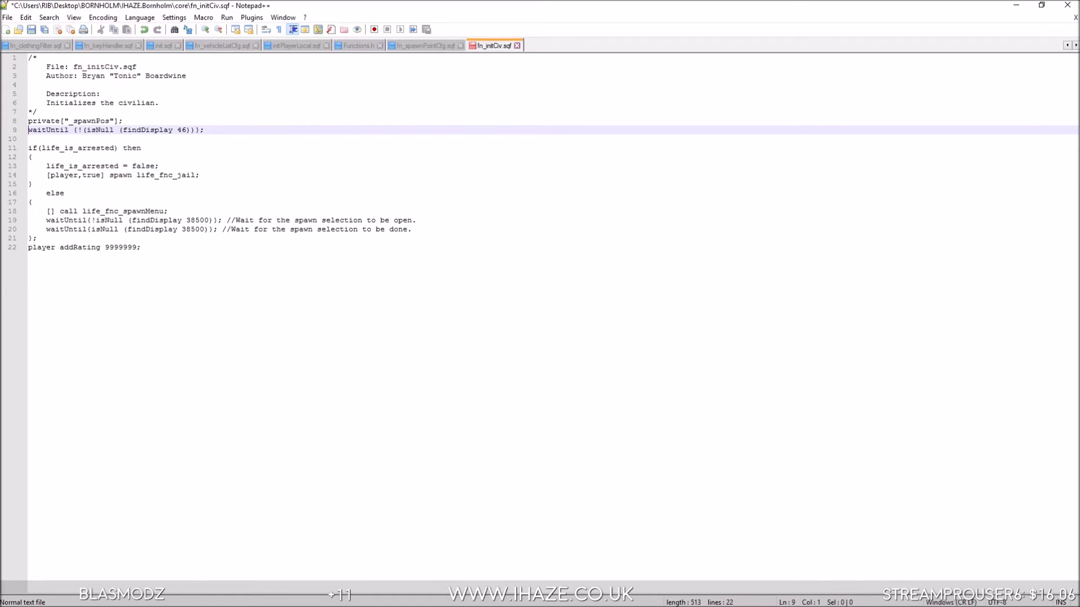
pyautogui.click(31, 29)
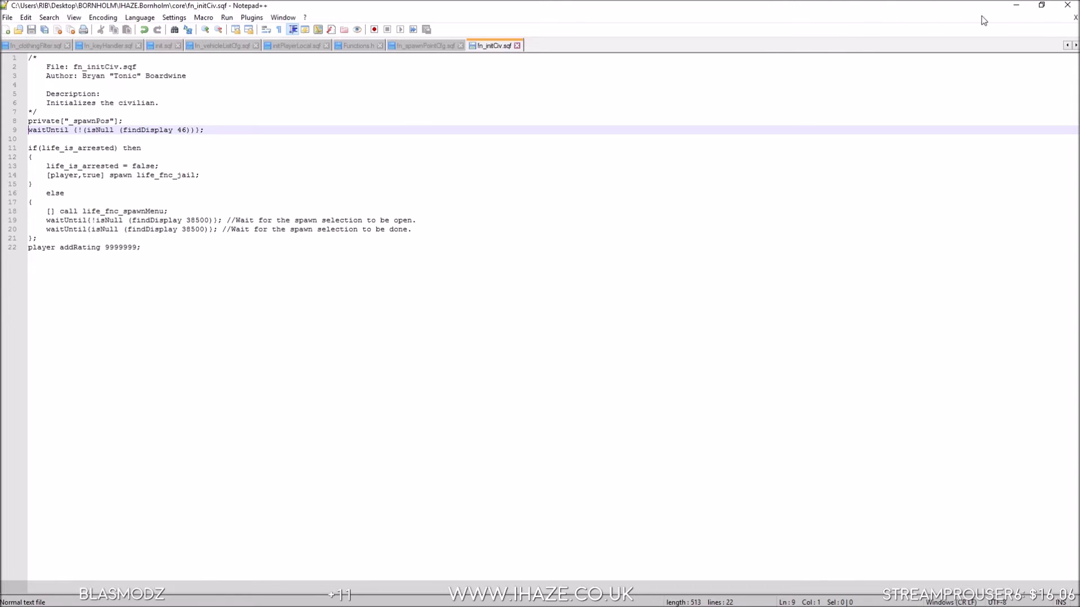
pyautogui.click(1060, 8)
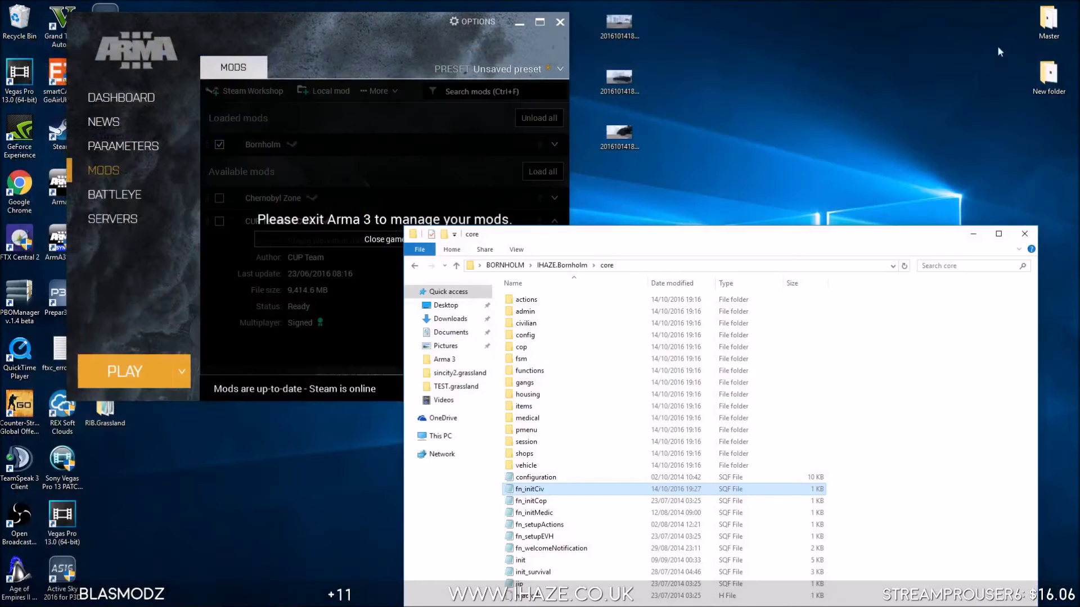
# Step: Close the core folder window and open the BORNHOLM folder from the desktop
pyautogui.click(1024, 236)
pyautogui.doubleClick(870, 404)
pyautogui.moveTo(619, 206); pyautogui.dragTo(633, 148)
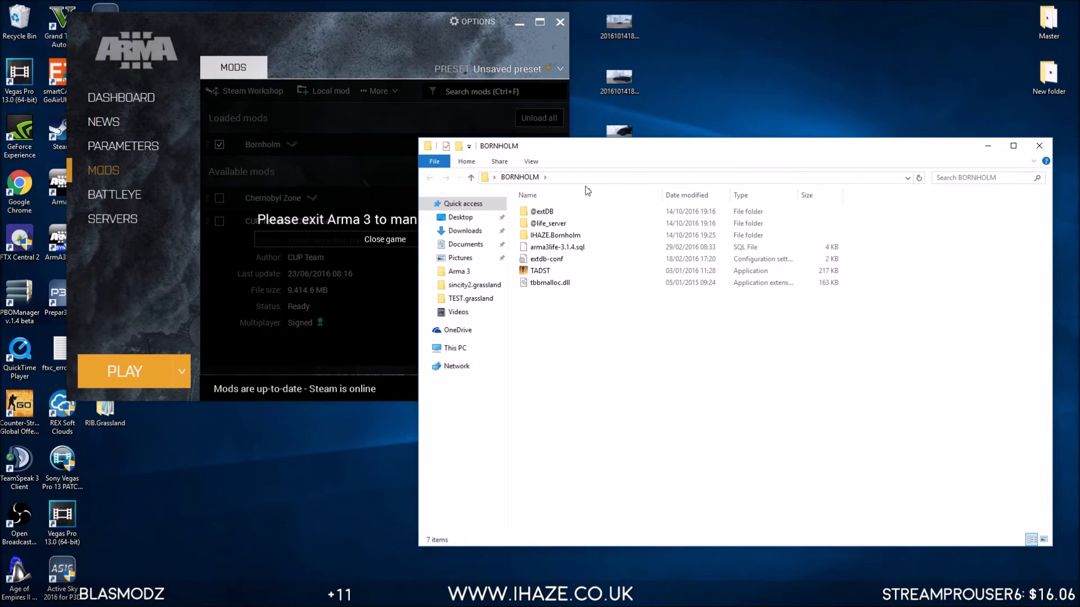
pyautogui.click(537, 213)
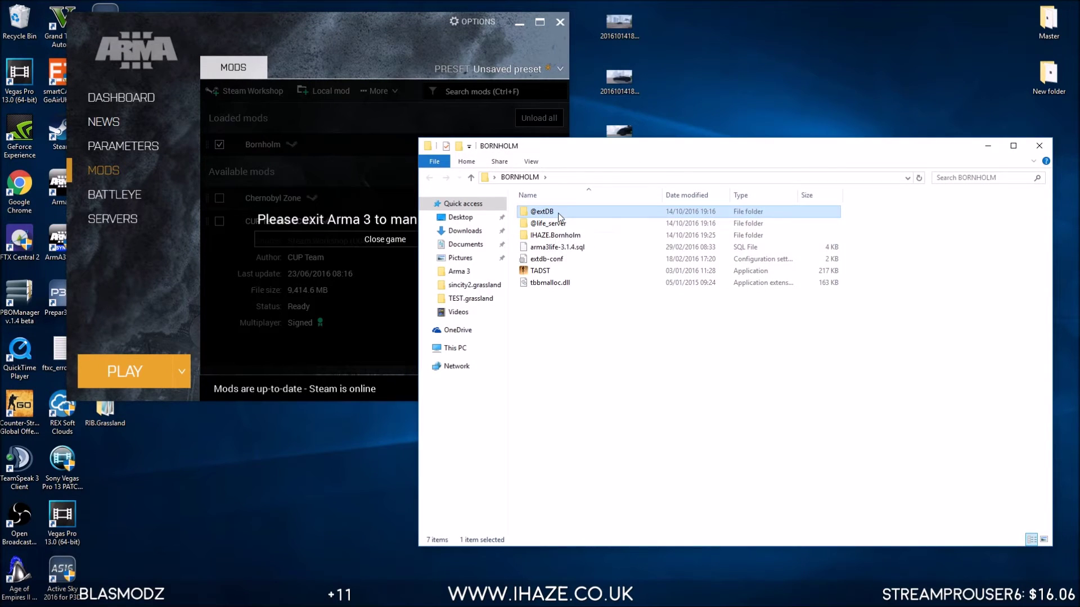
pyautogui.click(561, 224)
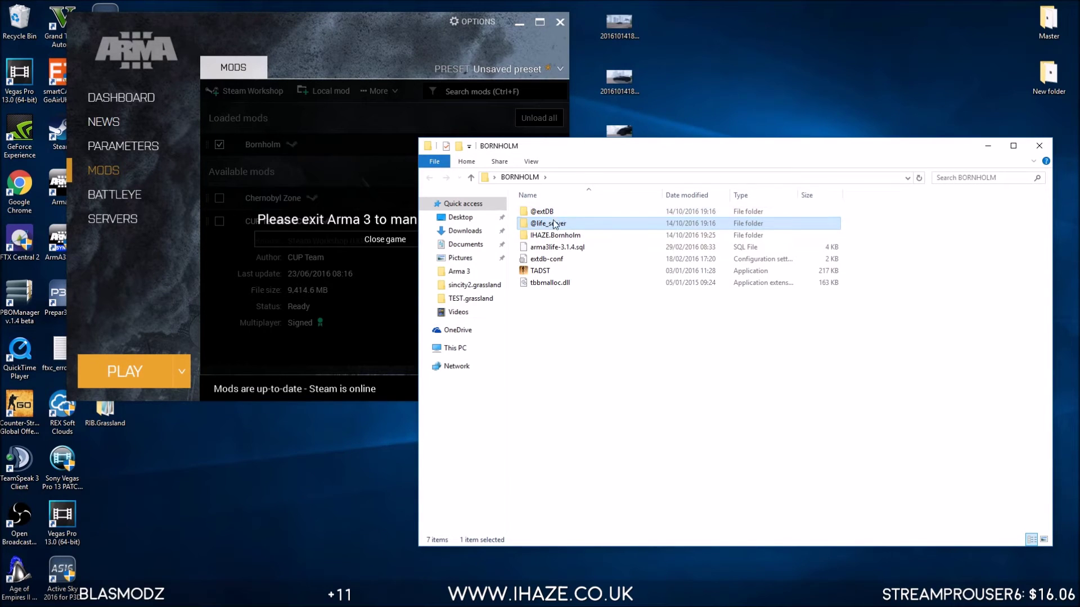
pyautogui.click(559, 236)
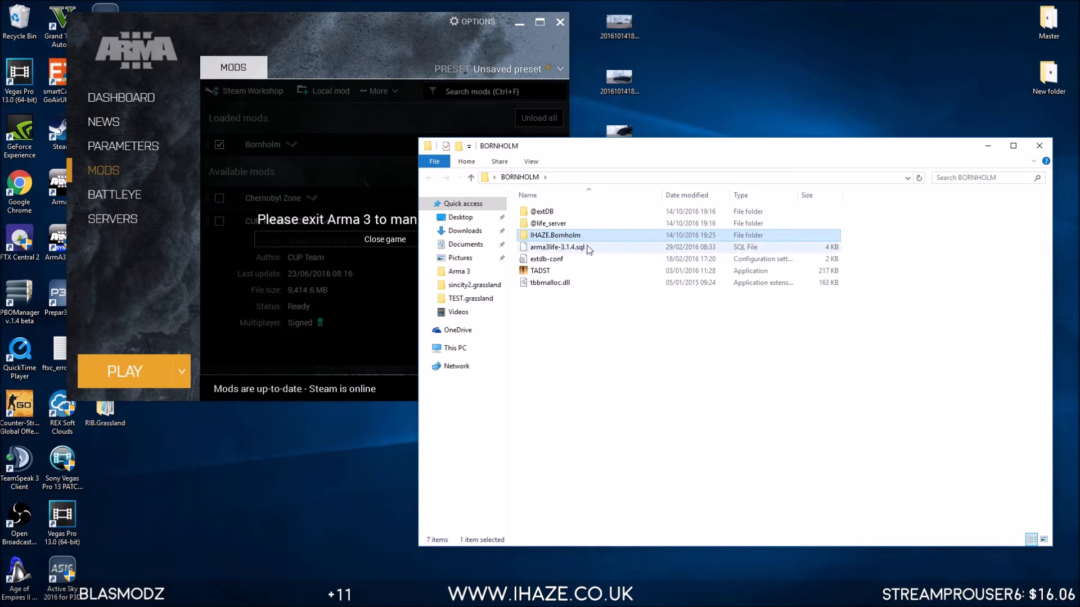
pyautogui.click(587, 248)
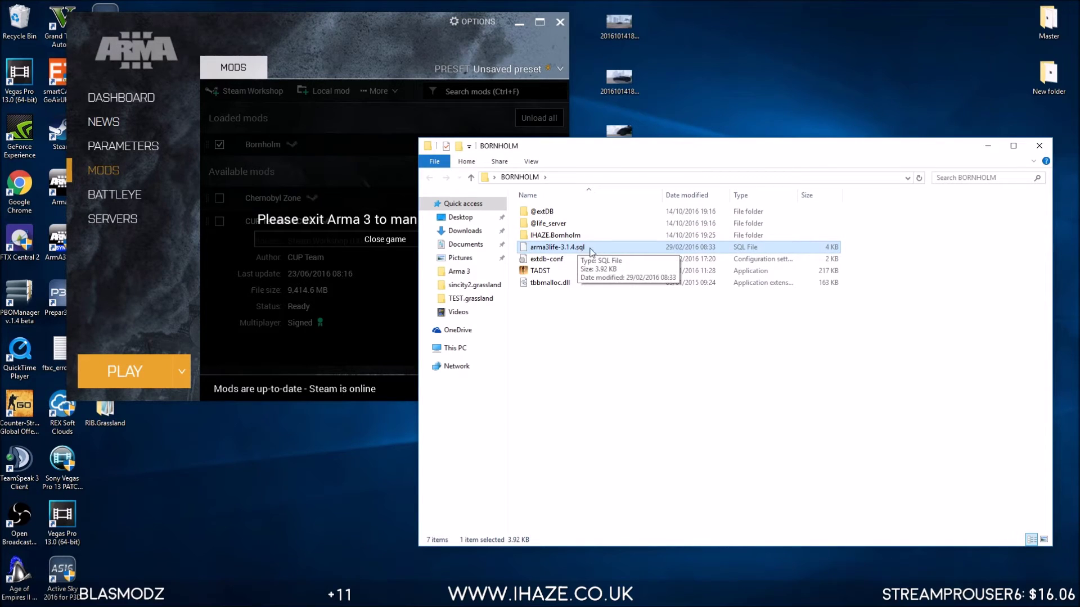
pyautogui.click(564, 260)
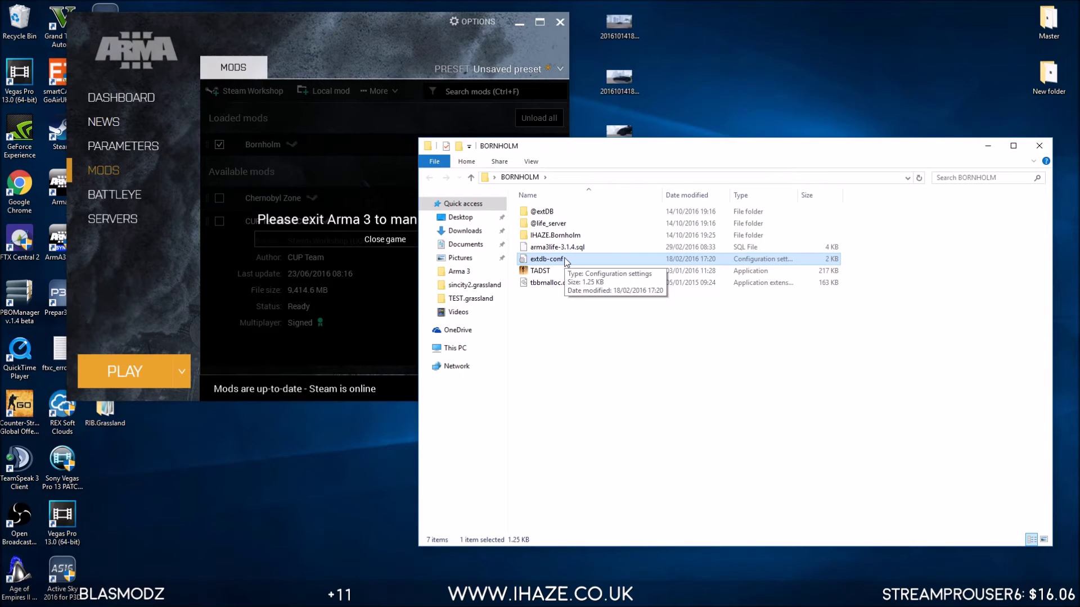
pyautogui.click(563, 273)
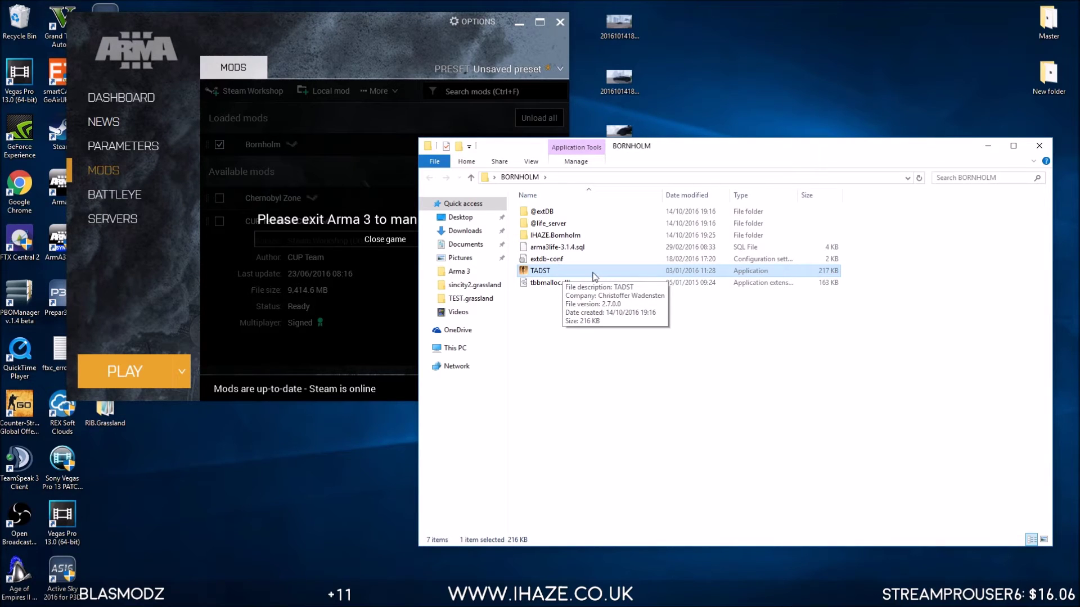
pyautogui.click(566, 287)
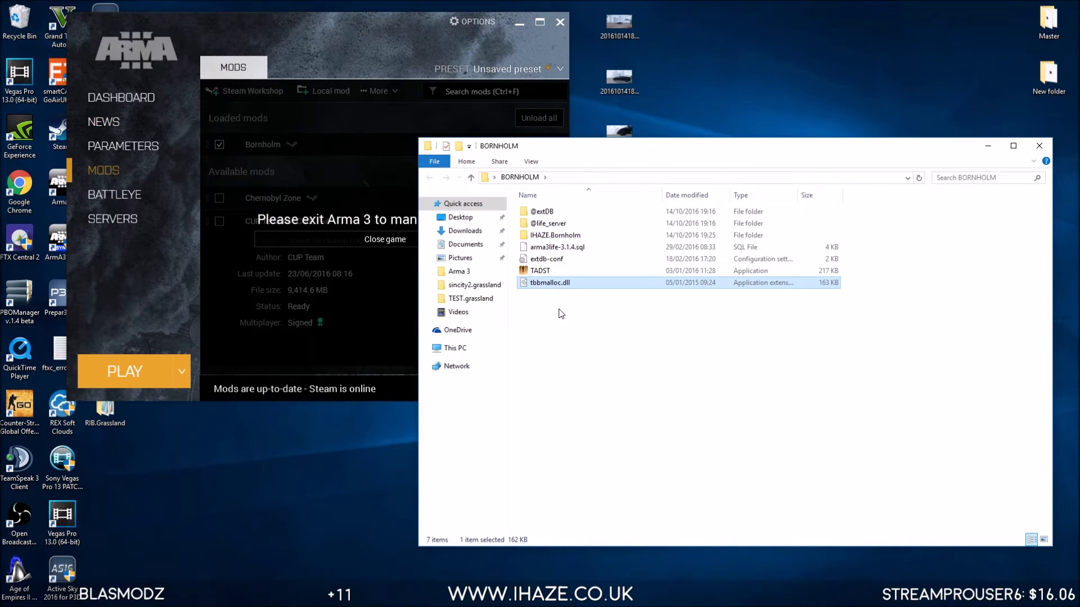
pyautogui.moveTo(299, 592)
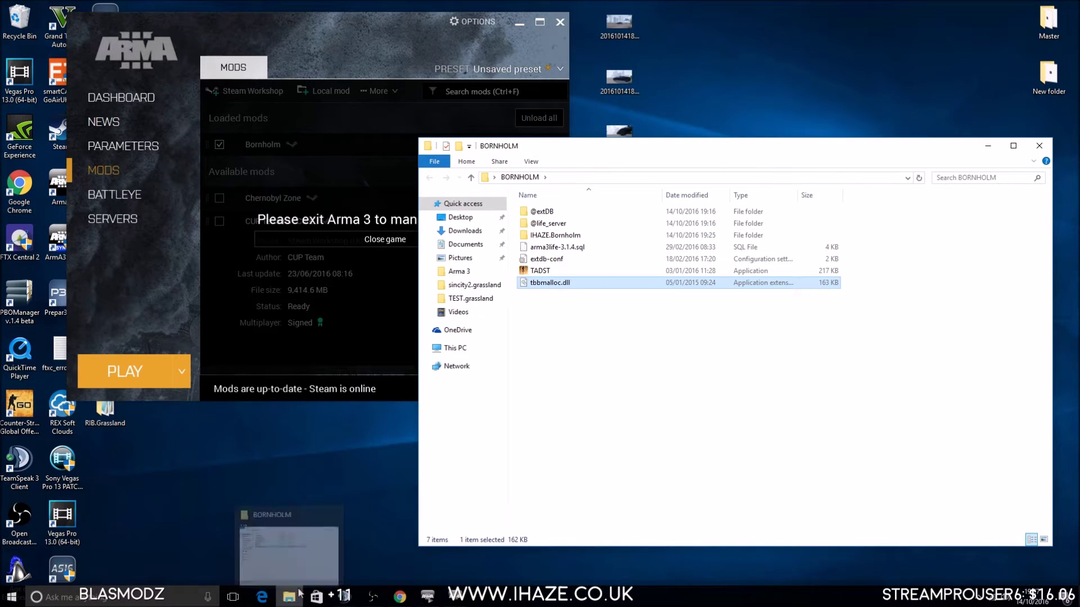
# Step: Copy the mission file from the fgdg.Altis mission folder and close that window
pyautogui.click(474, 285)
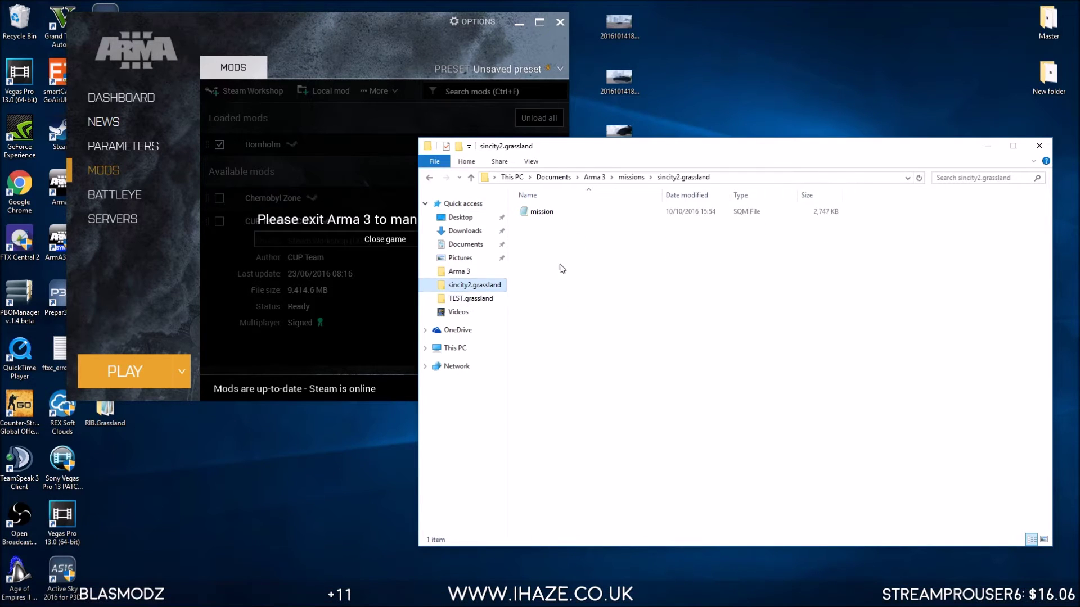
pyautogui.click(631, 177)
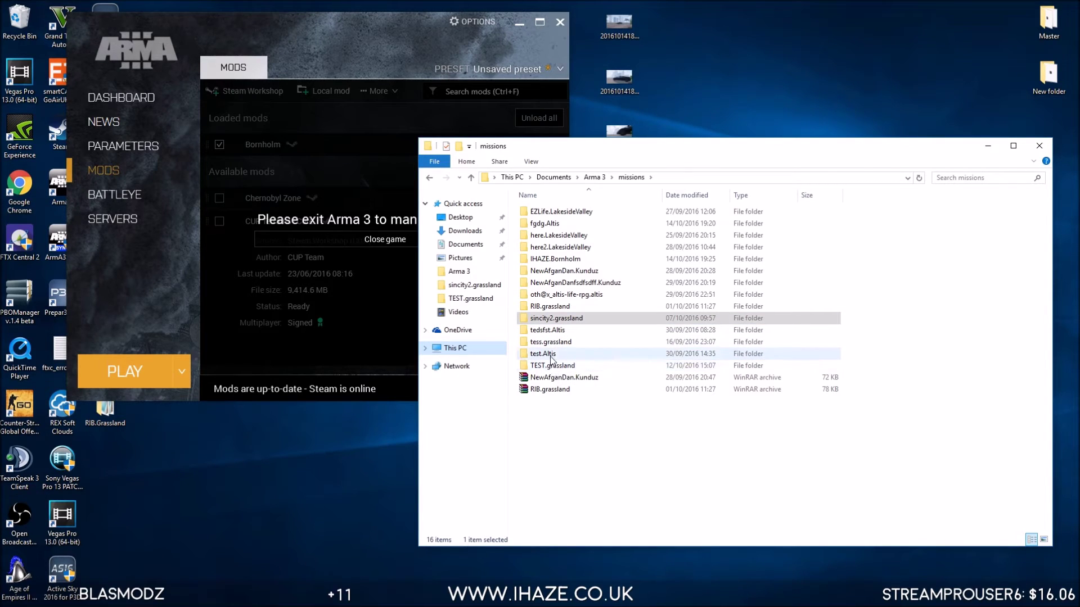
pyautogui.doubleClick(545, 223)
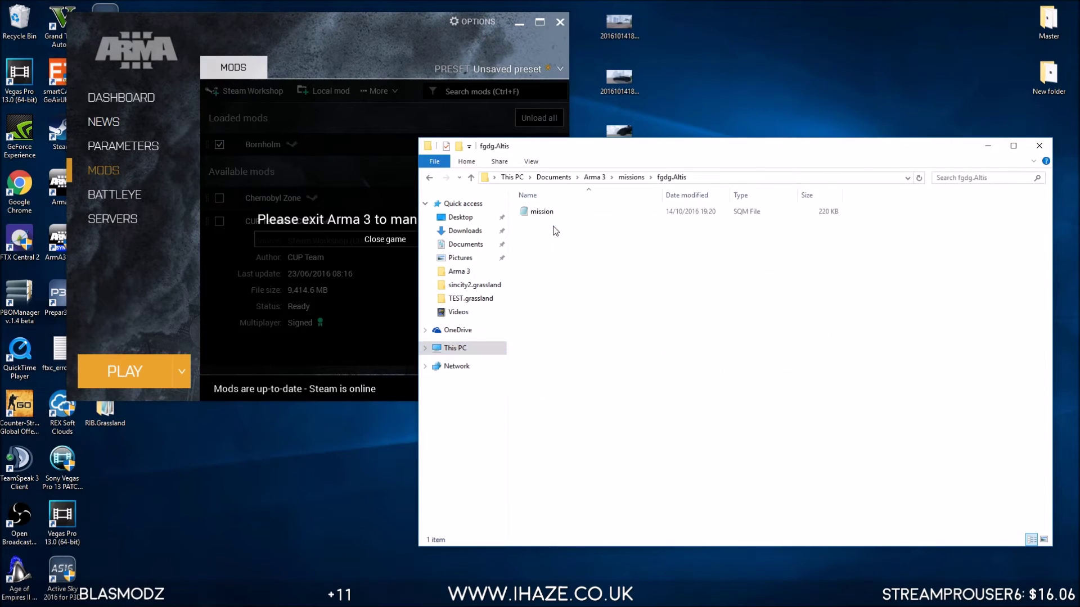
pyautogui.rightClick(544, 213)
pyautogui.click(571, 395)
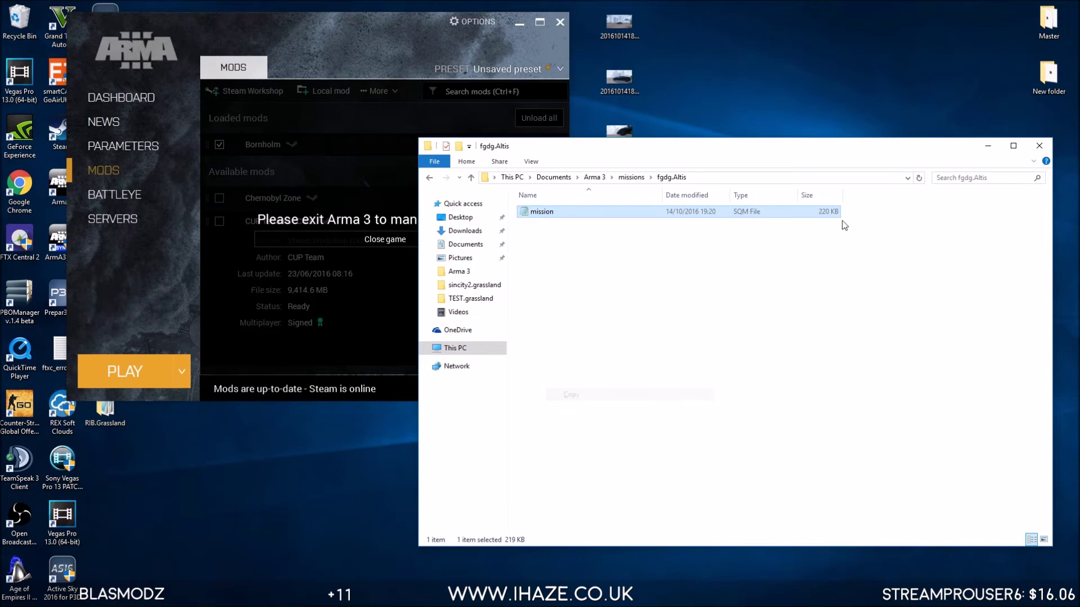
pyautogui.click(1040, 146)
# Step: Create a 'forporting' folder inside BORNHOLM and paste the mission file into it
pyautogui.doubleClick(877, 405)
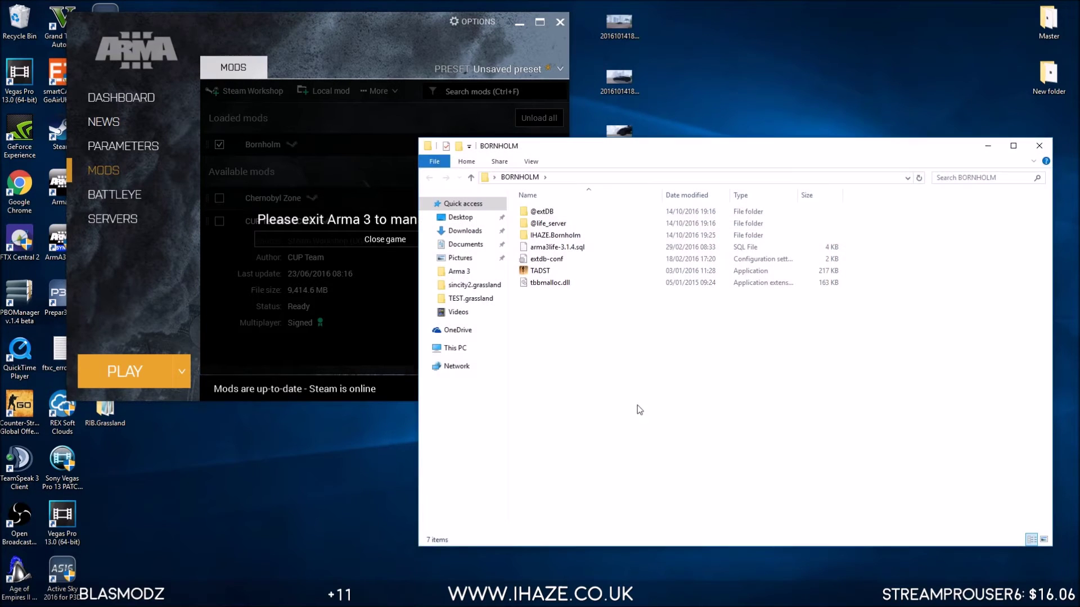
pyautogui.rightClick(595, 389)
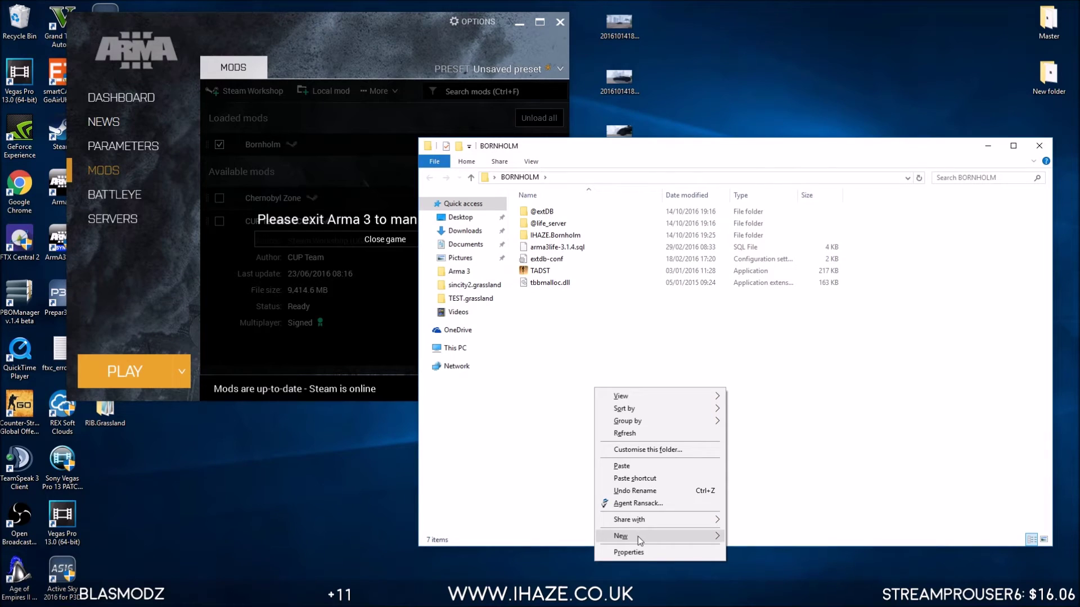
pyautogui.moveTo(620, 536)
pyautogui.click(773, 420)
pyautogui.write('forportin')
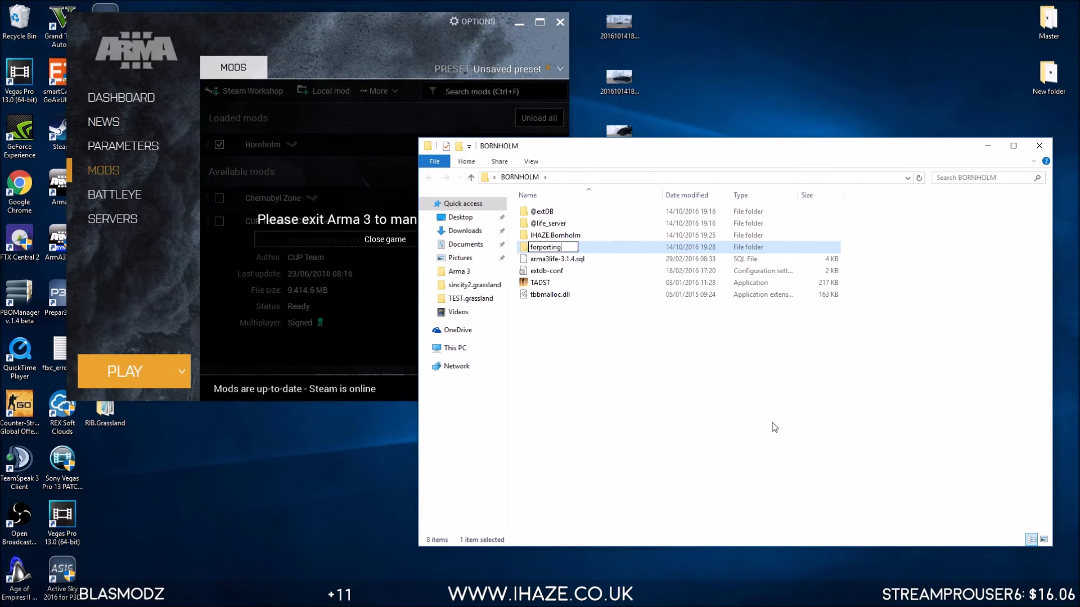
pyautogui.write('g')
pyautogui.press('Return')
pyautogui.press('Return')
pyautogui.hotkey('ctrl', 'v')
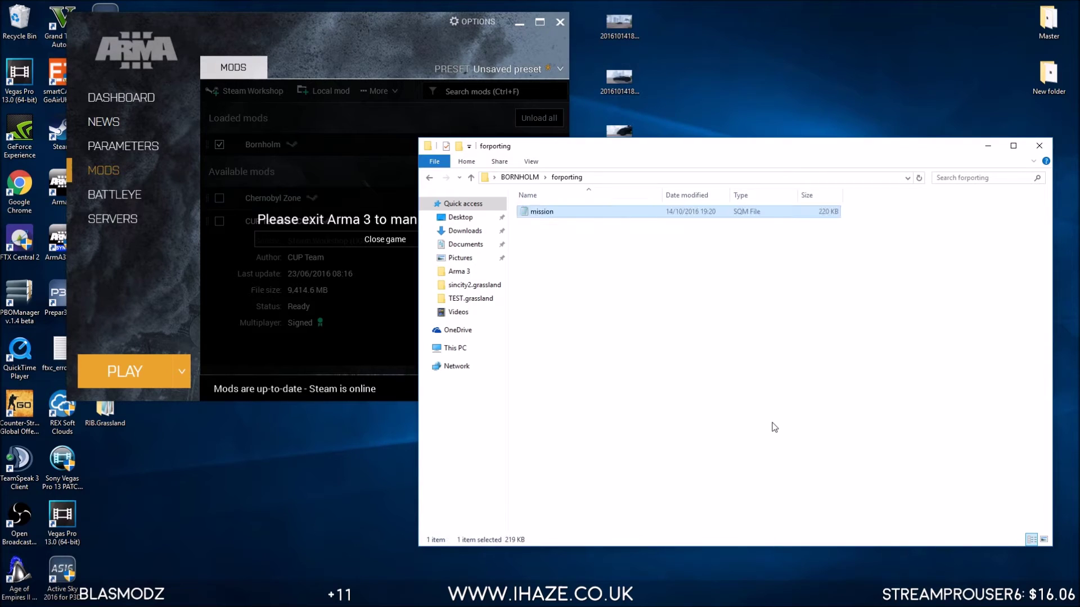
# Step: Return to the BORNHOLM folder and select all eight of its items
pyautogui.click(431, 178)
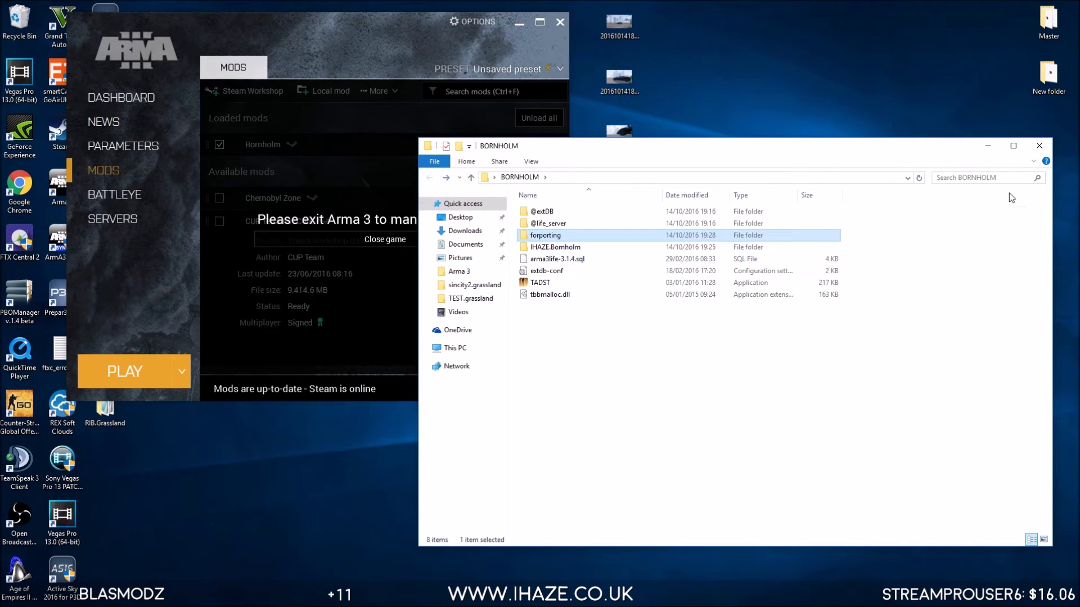
pyautogui.click(735, 354)
pyautogui.moveTo(549, 275); pyautogui.dragTo(546, 175)
# Step: Pack the eight selected items into BORNHOLM.rar with WinRAR's Add to archive, then open Start
pyautogui.rightClick(613, 278)
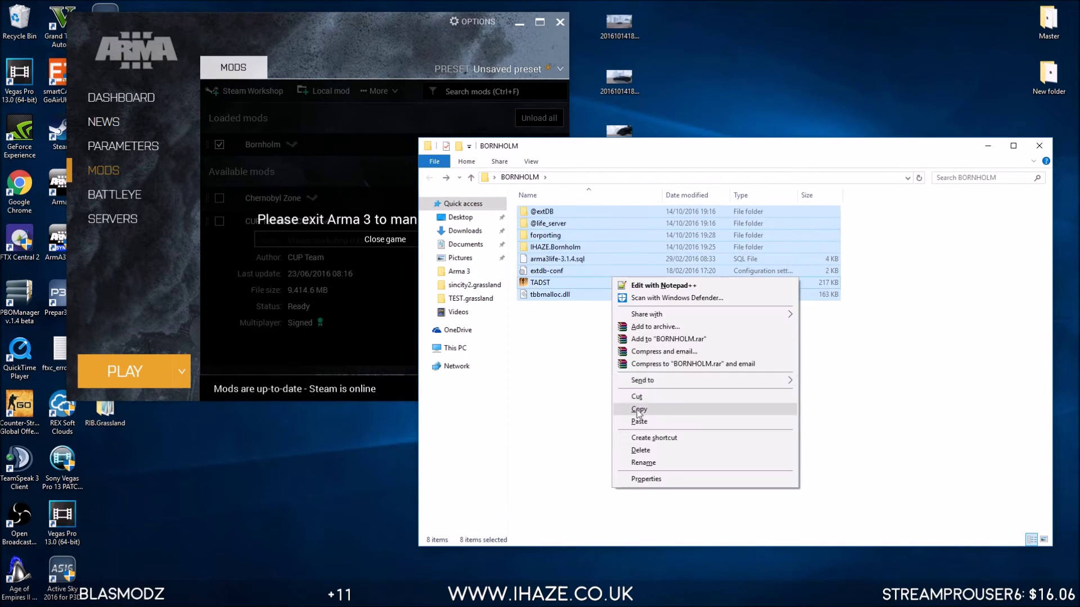
pyautogui.click(646, 328)
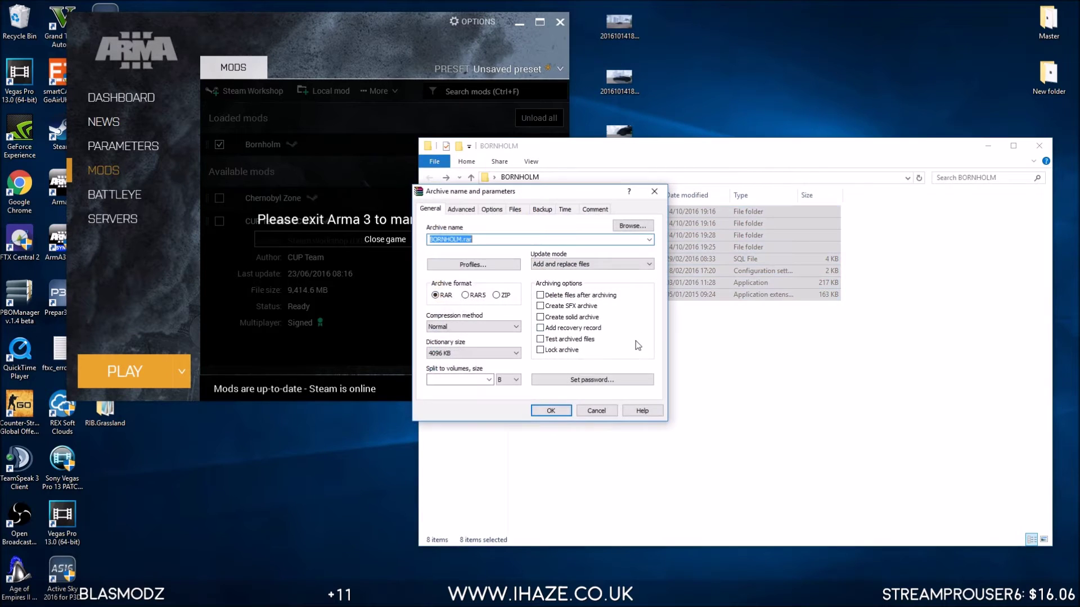
pyautogui.click(554, 409)
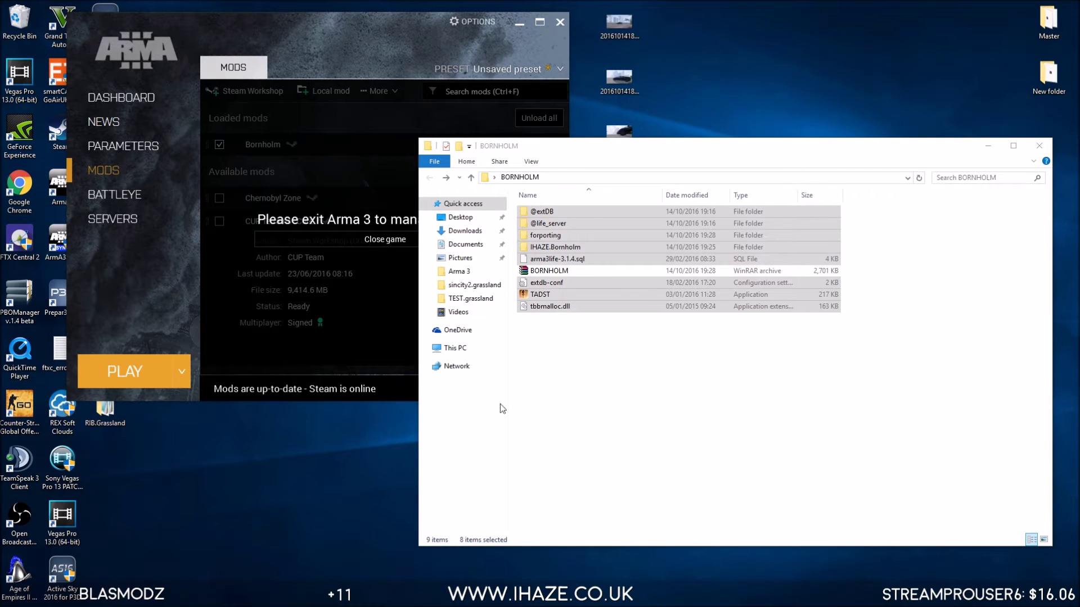
pyautogui.click(11, 596)
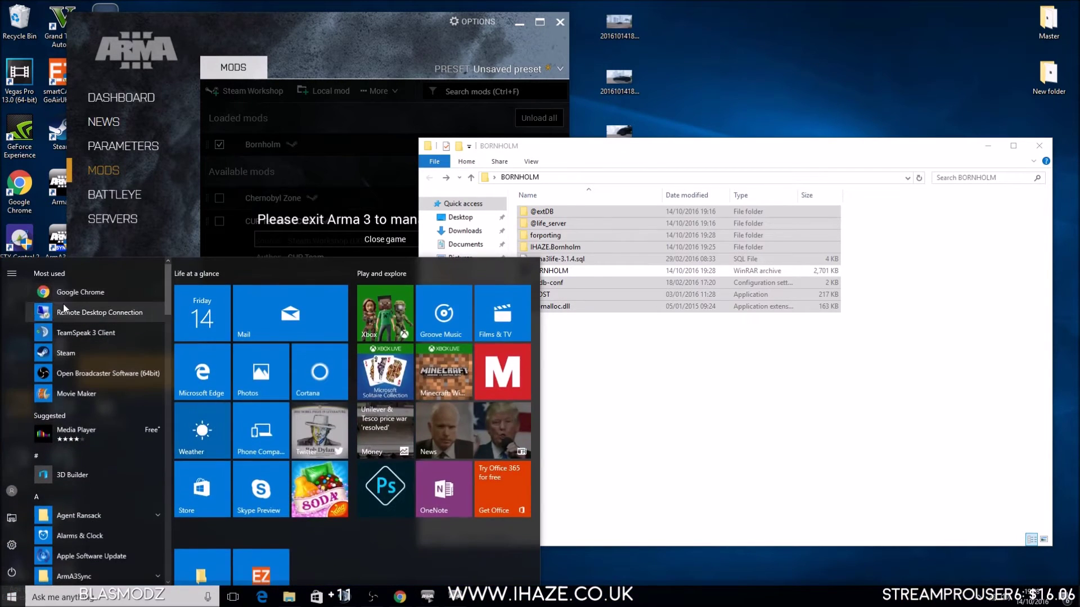
# Step: Connect via Remote Desktop to the Windows Server 2012 R2 machine and move its TADST window aside
pyautogui.click(63, 312)
pyautogui.hotkey('alt', 'F4')
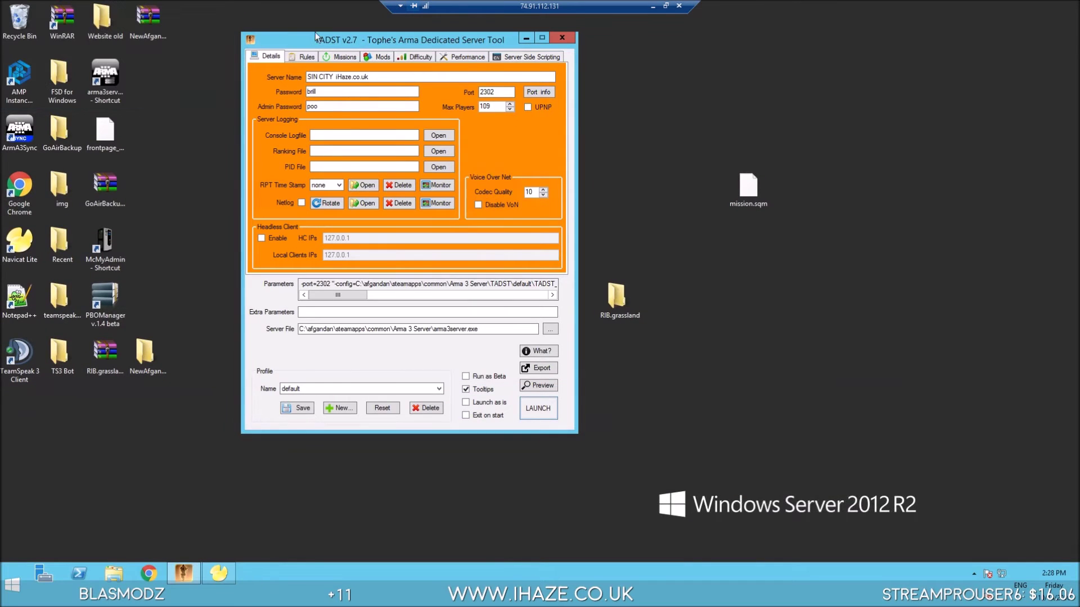
pyautogui.moveTo(364, 38); pyautogui.dragTo(549, 56)
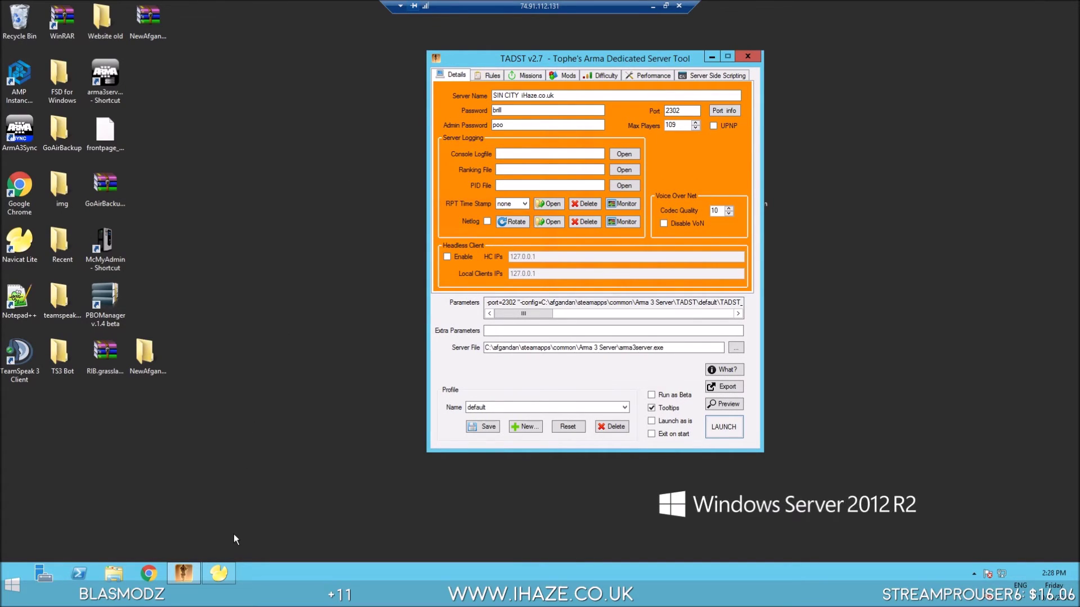
# Step: Search 'bornholm arma3 mod' in the remote browser and open the Armaholic Bornholm terrain page
pyautogui.click(148, 573)
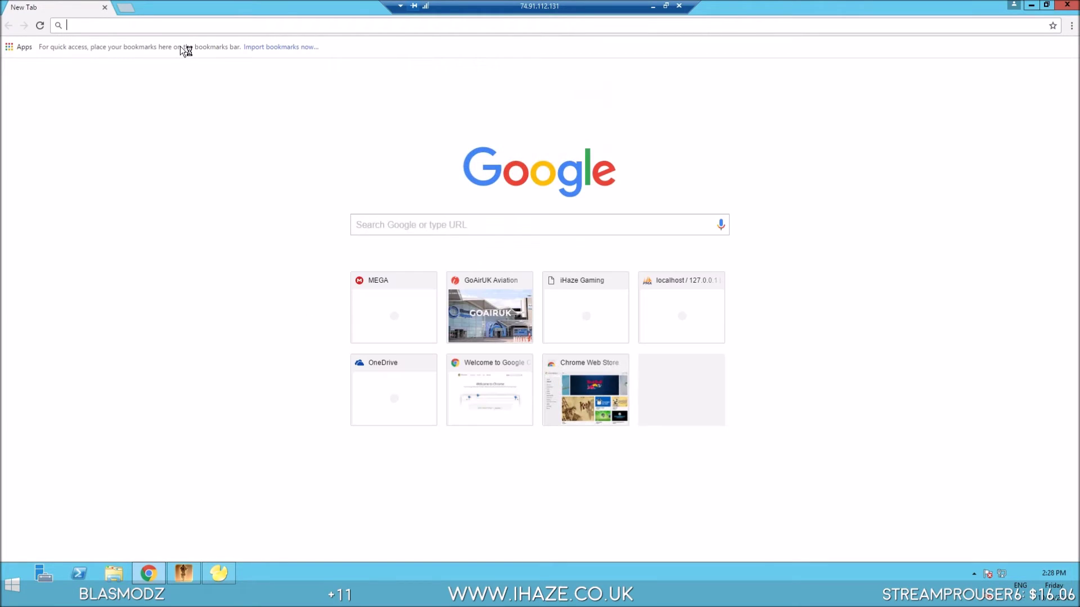
pyautogui.write('bornhol')
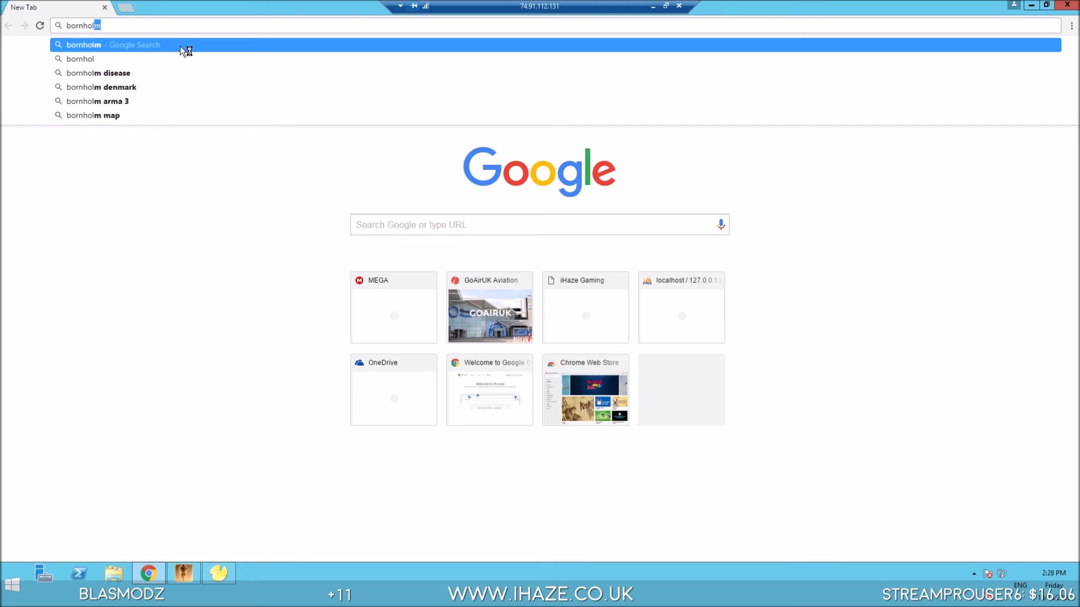
pyautogui.write('m ')
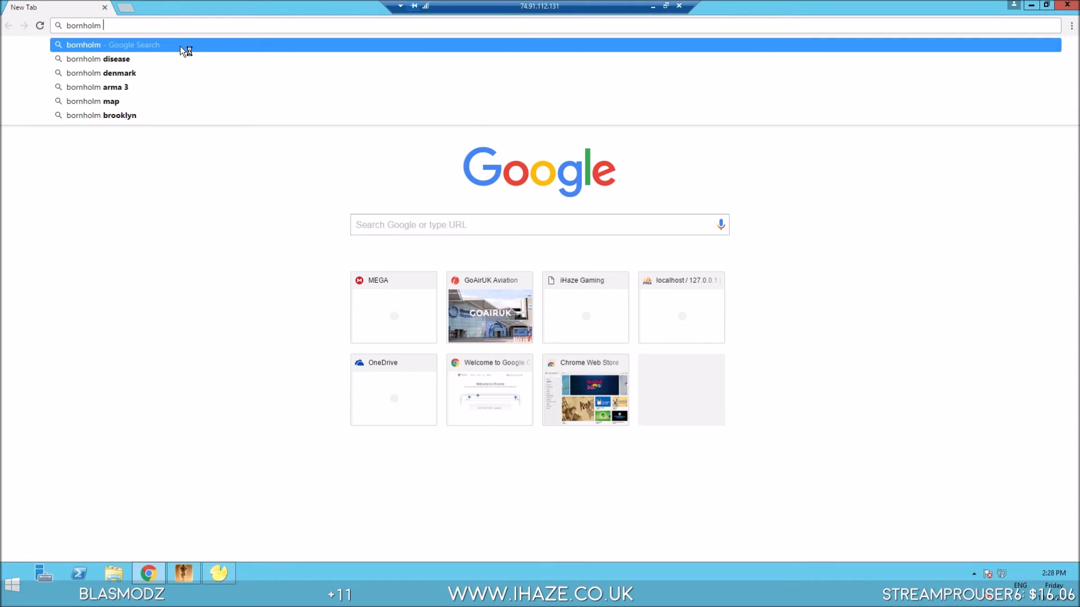
pyautogui.write('arma3 mod')
pyautogui.press('Return')
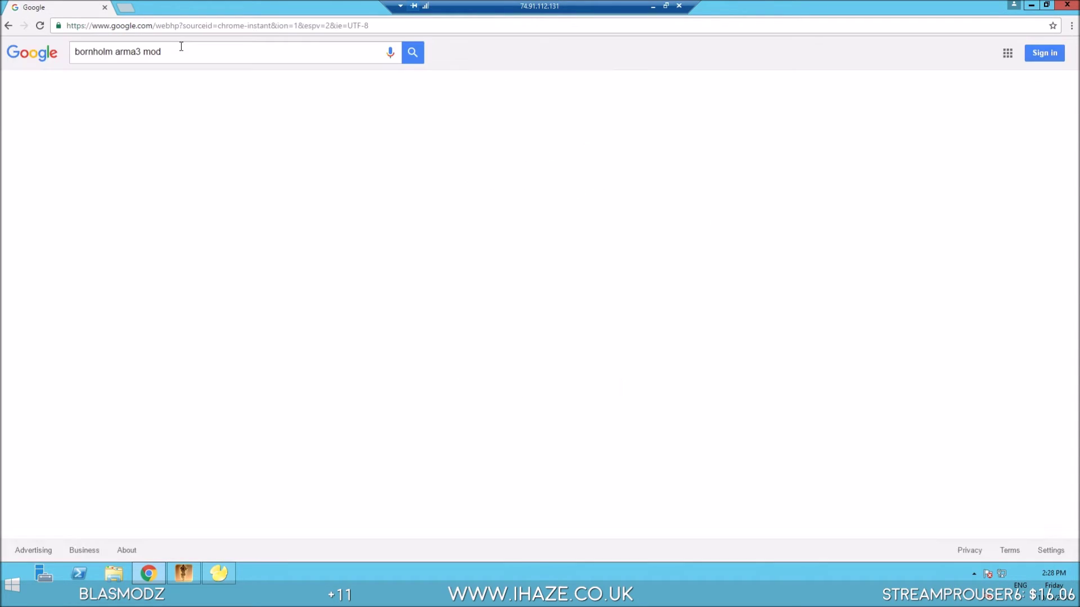
pyautogui.click(152, 176)
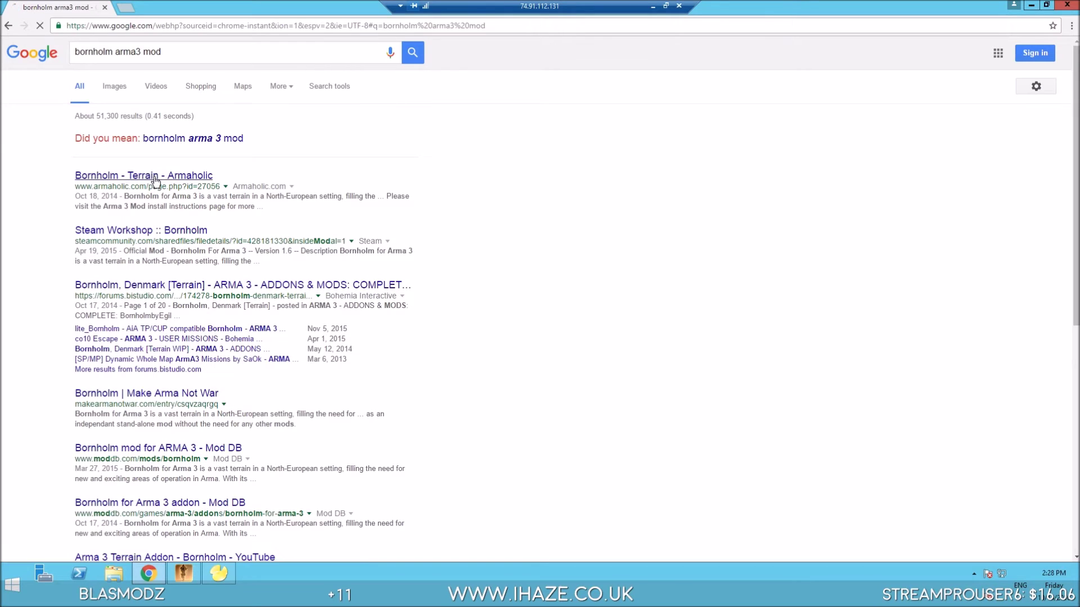
# Step: Start the 1500 MB Bornholm terrain download from the Armaholic page
pyautogui.scroll(-15, 363, 245)
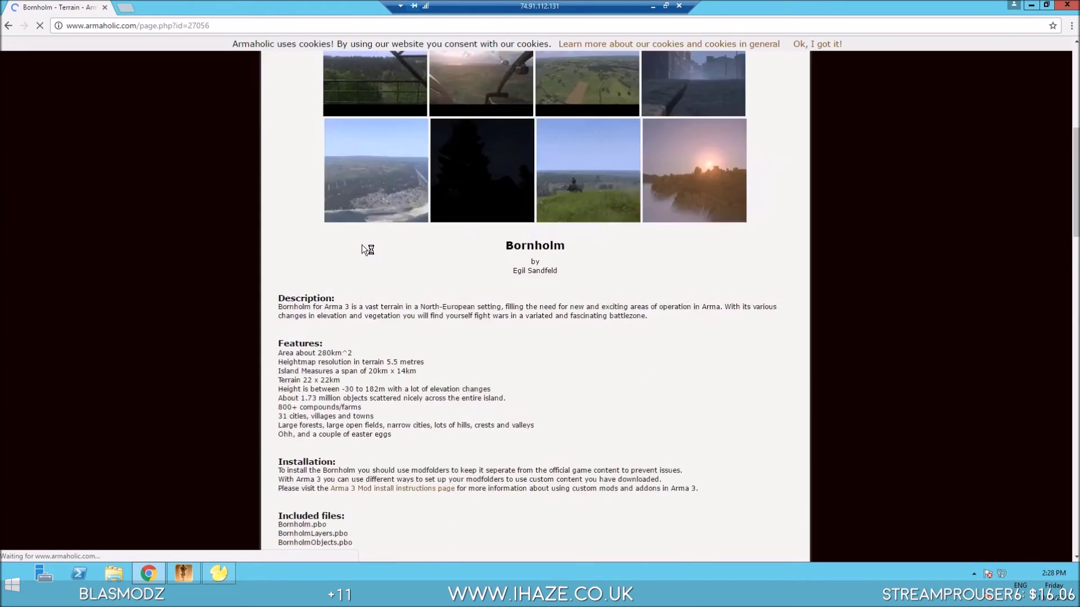
pyautogui.scroll(-10, 358, 286)
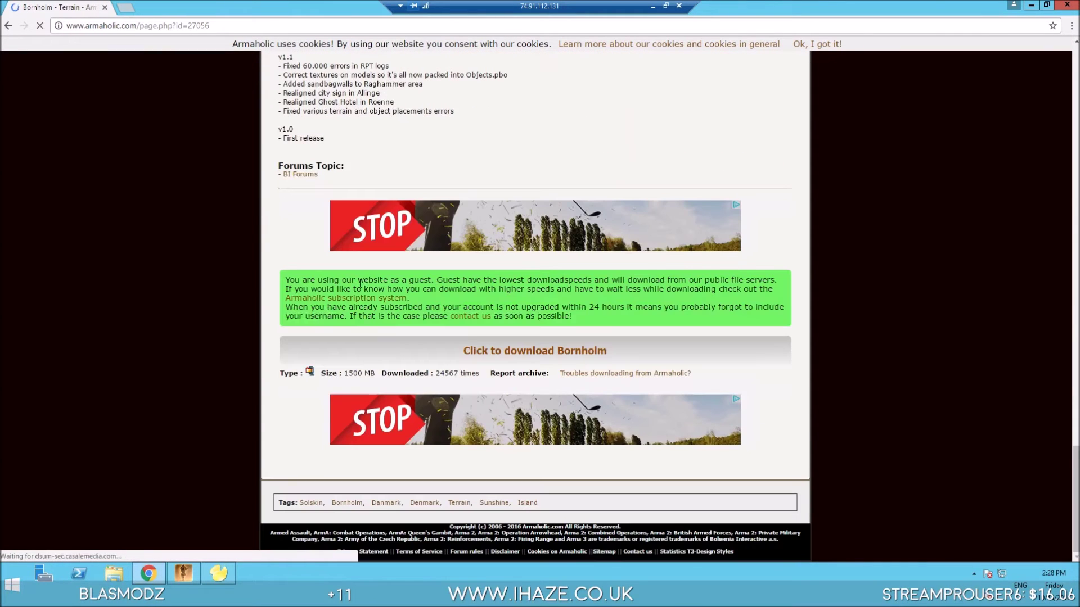
pyautogui.click(461, 361)
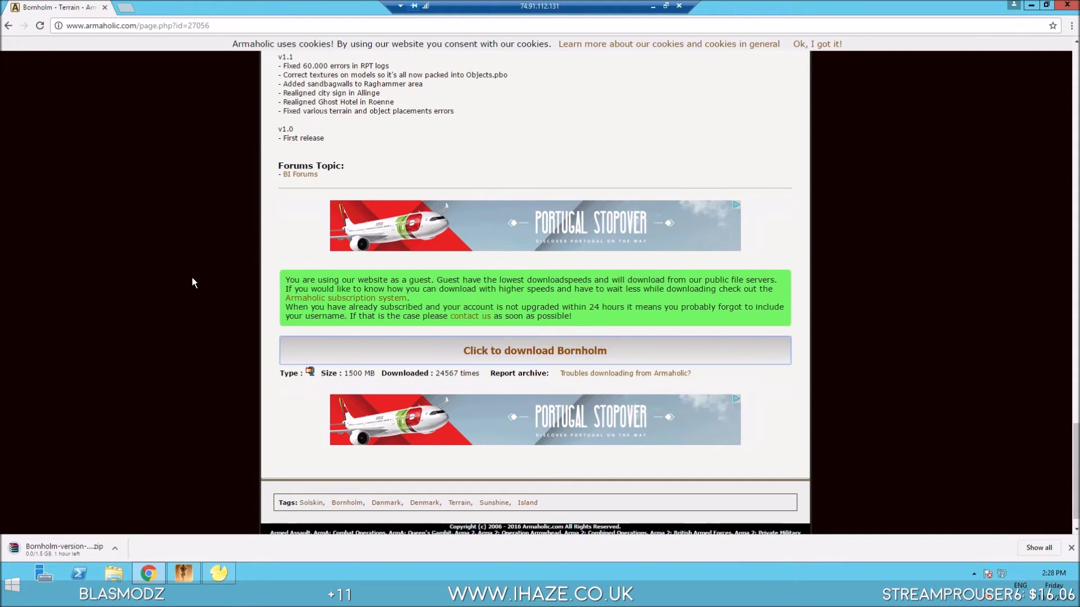
pyautogui.rightClick(13, 416)
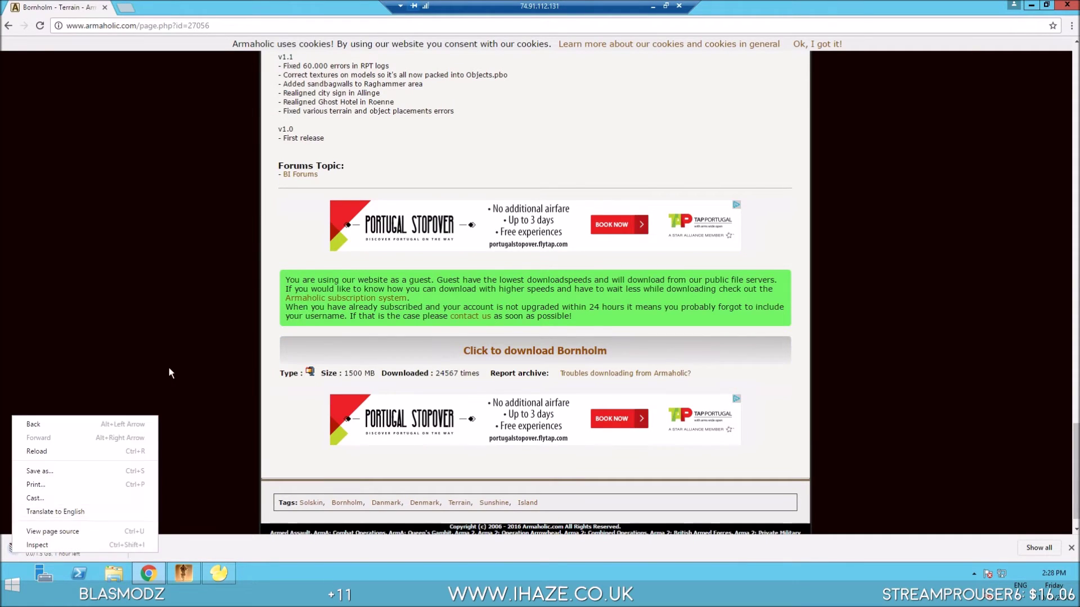
pyautogui.click(114, 497)
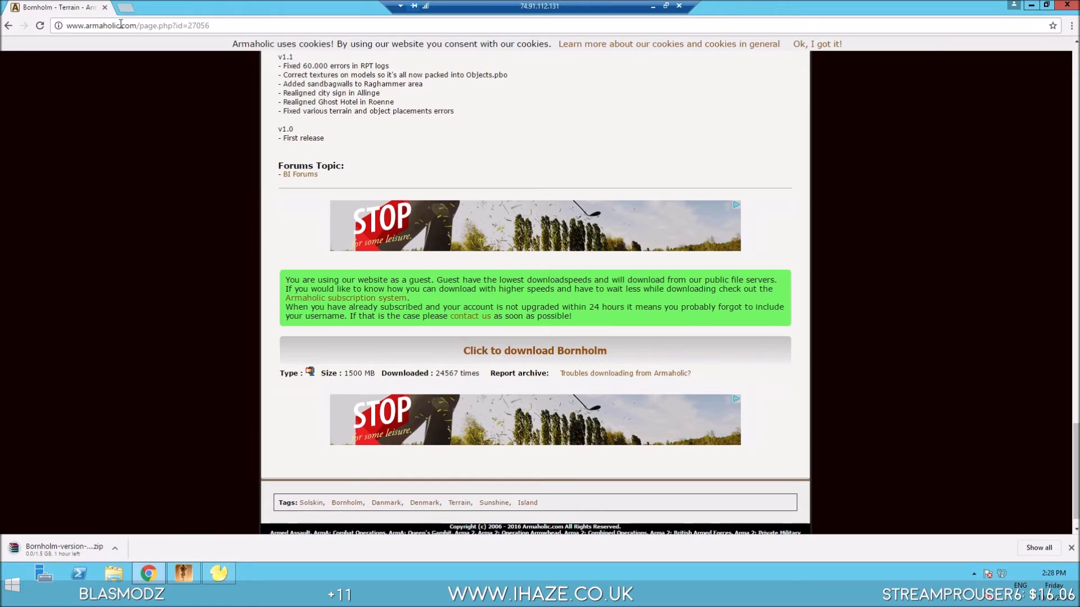
# Step: In a new tab, search 'bornholm arma3' and open the Bornholm, Denmark [Terrain] forum thread
pyautogui.click(126, 8)
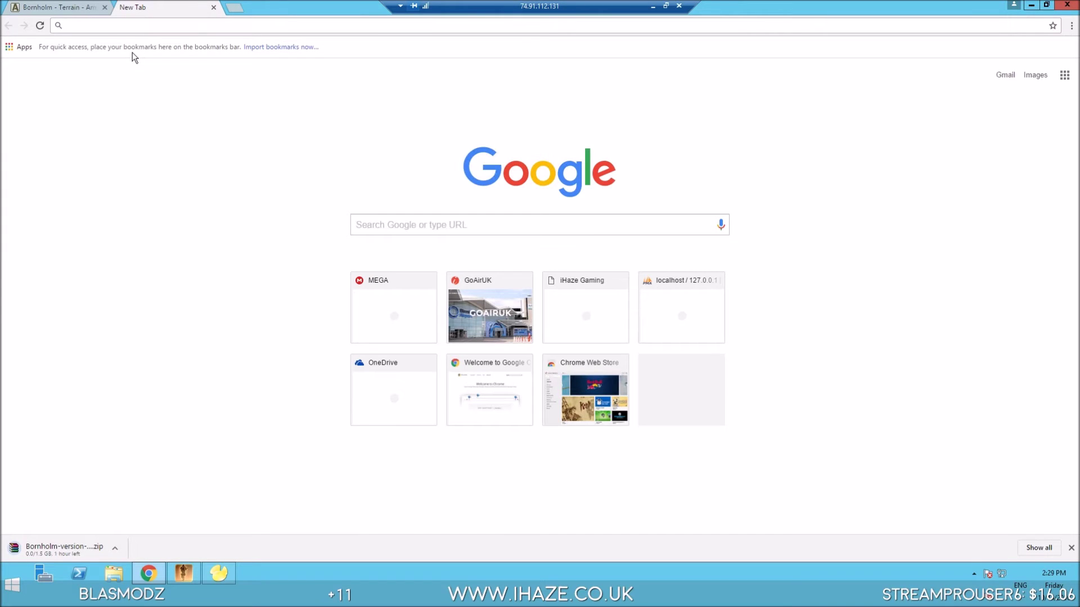
pyautogui.write('bornhol')
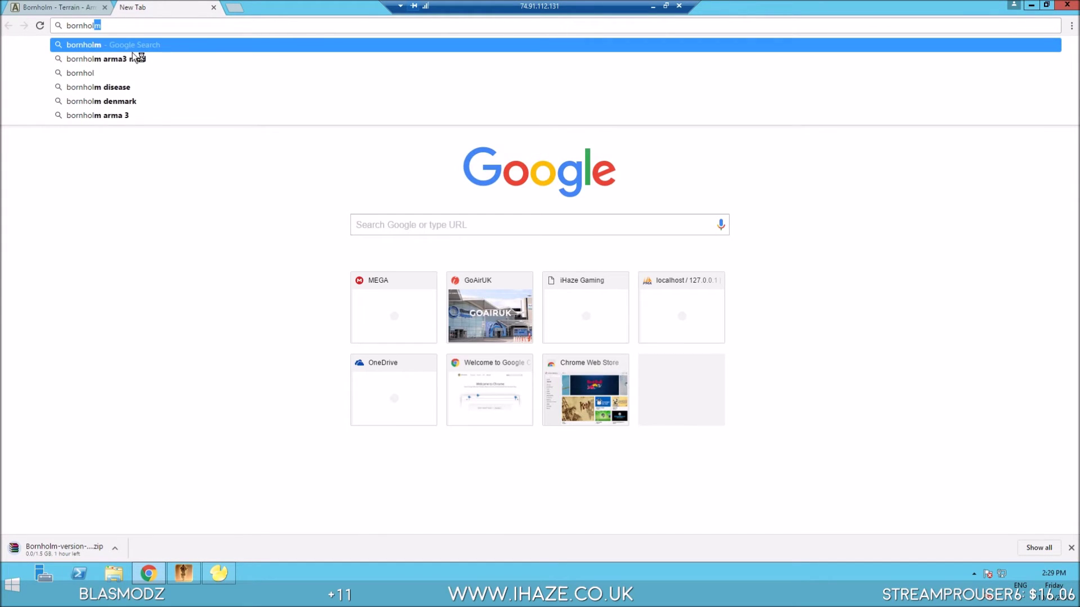
pyautogui.write('m arma3')
pyautogui.press('Return')
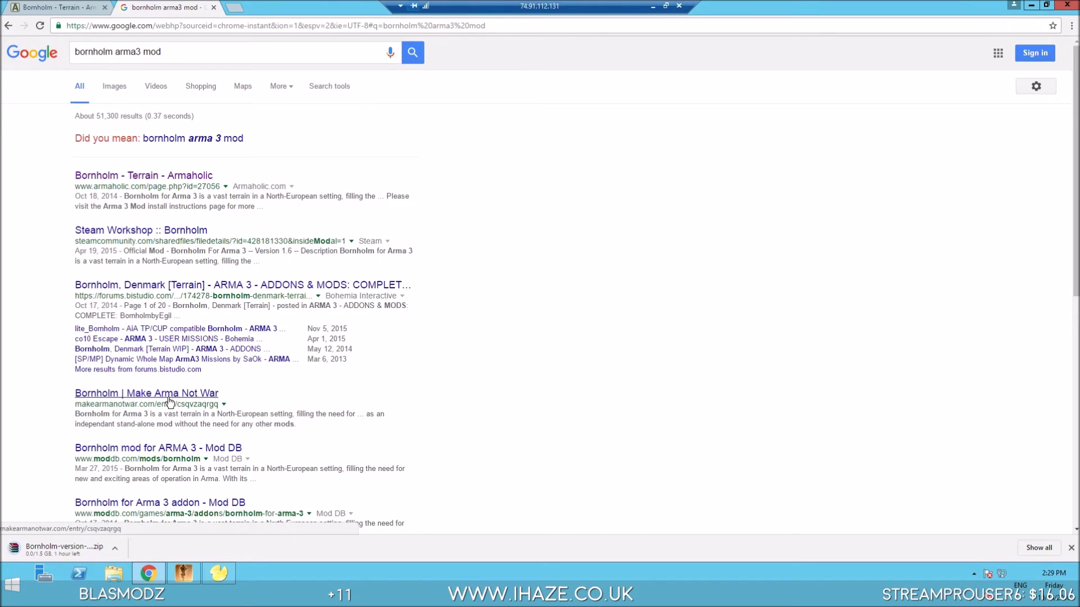
pyautogui.click(169, 286)
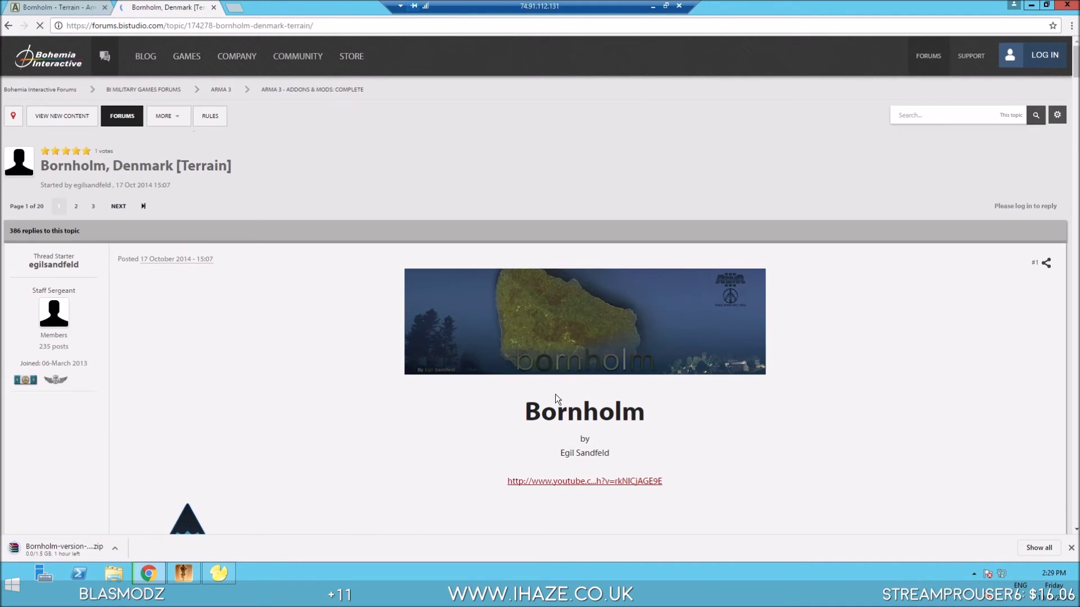
# Step: Scroll to the thread's Download section and check on the ongoing Bornholm zip download
pyautogui.scroll(-10, 555, 394)
pyautogui.scroll(-2, 548, 382)
pyautogui.scroll(-15, 527, 380)
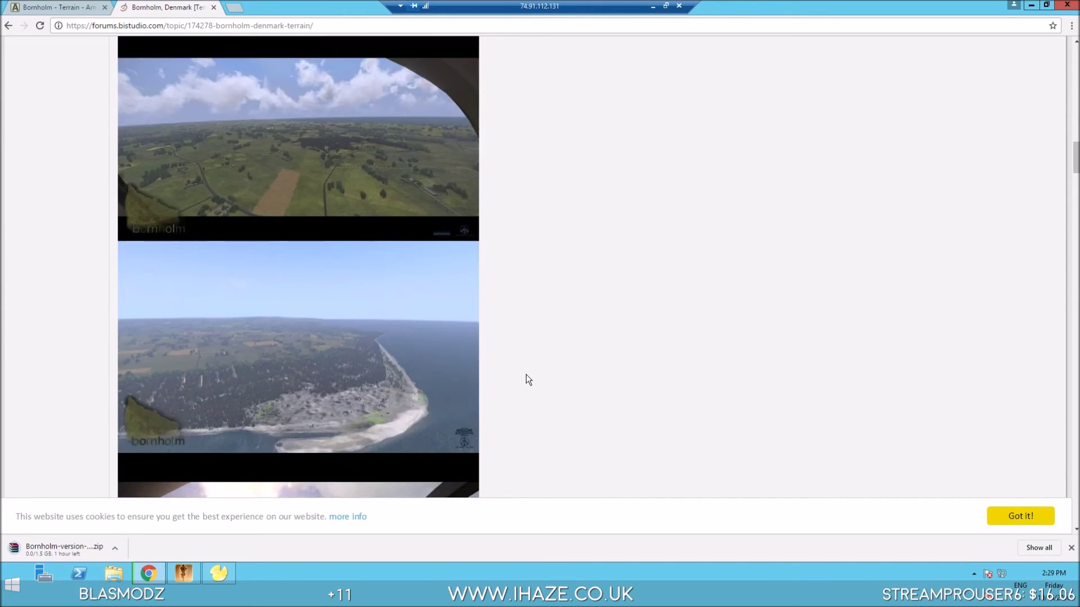
pyautogui.scroll(-15, 528, 376)
pyautogui.scroll(-9, 522, 362)
pyautogui.scroll(2, 369, 239)
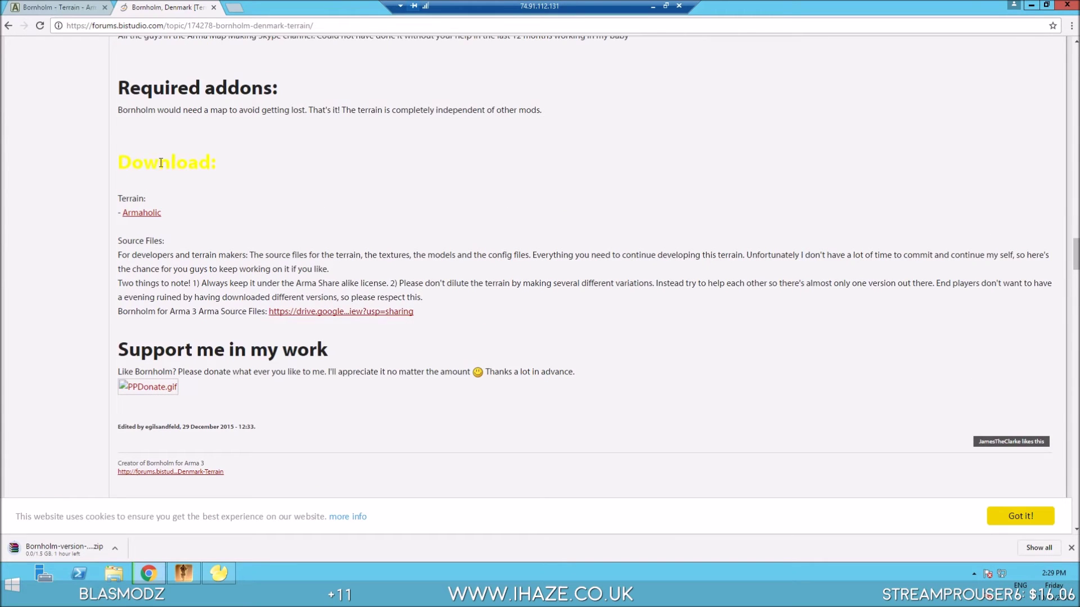
pyautogui.rightClick(59, 553)
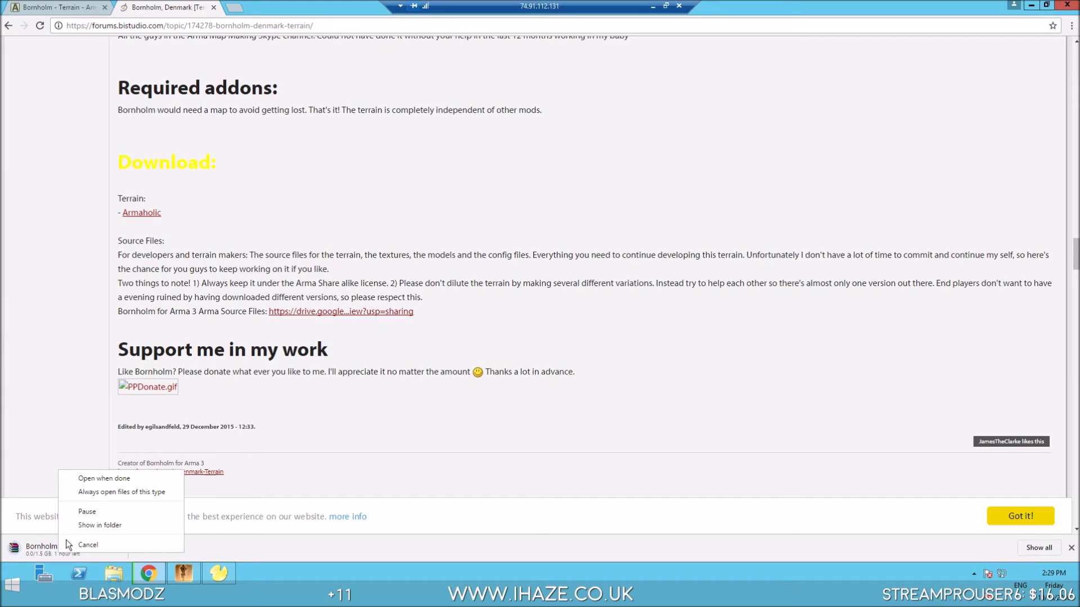
pyautogui.click(366, 434)
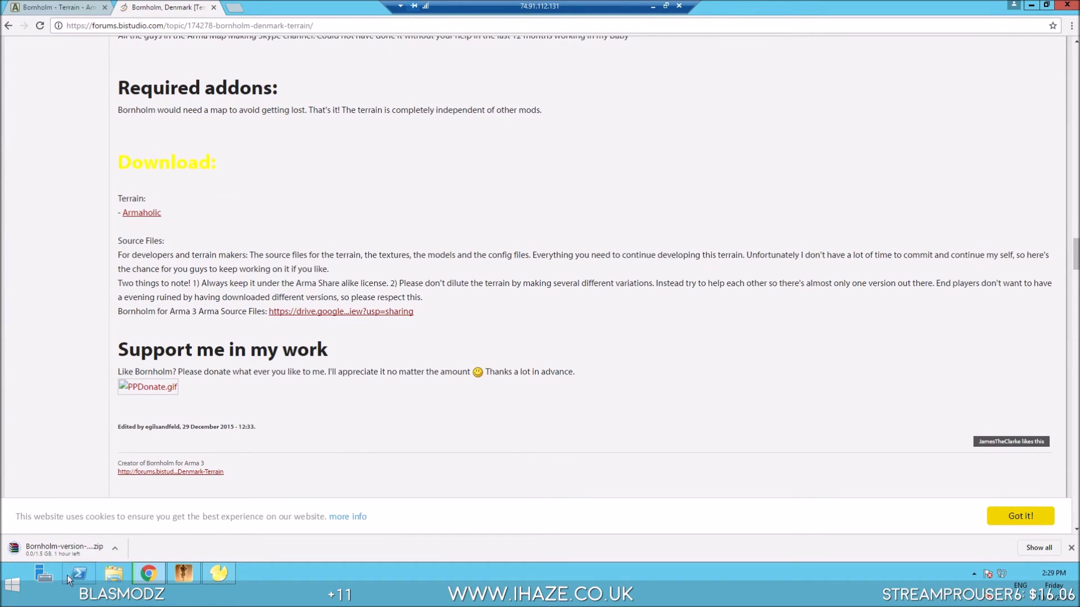
pyautogui.click(120, 552)
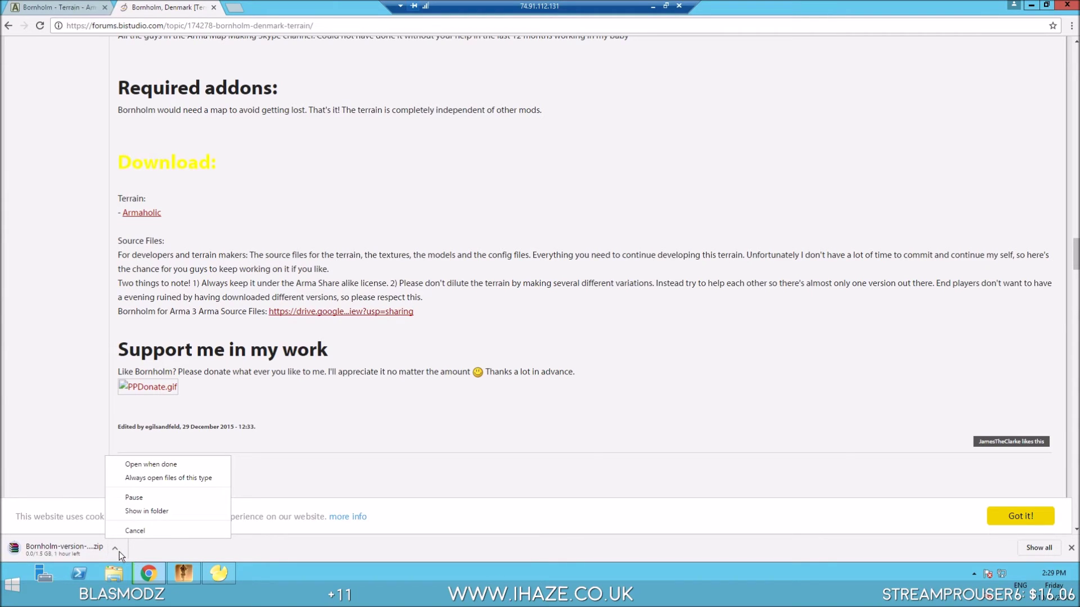
pyautogui.click(349, 415)
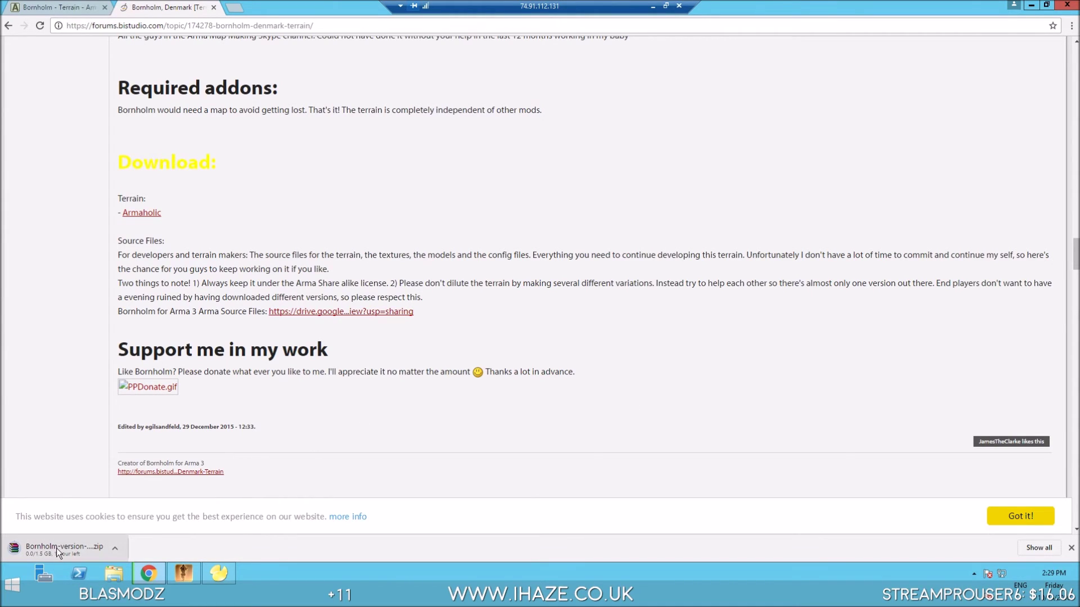